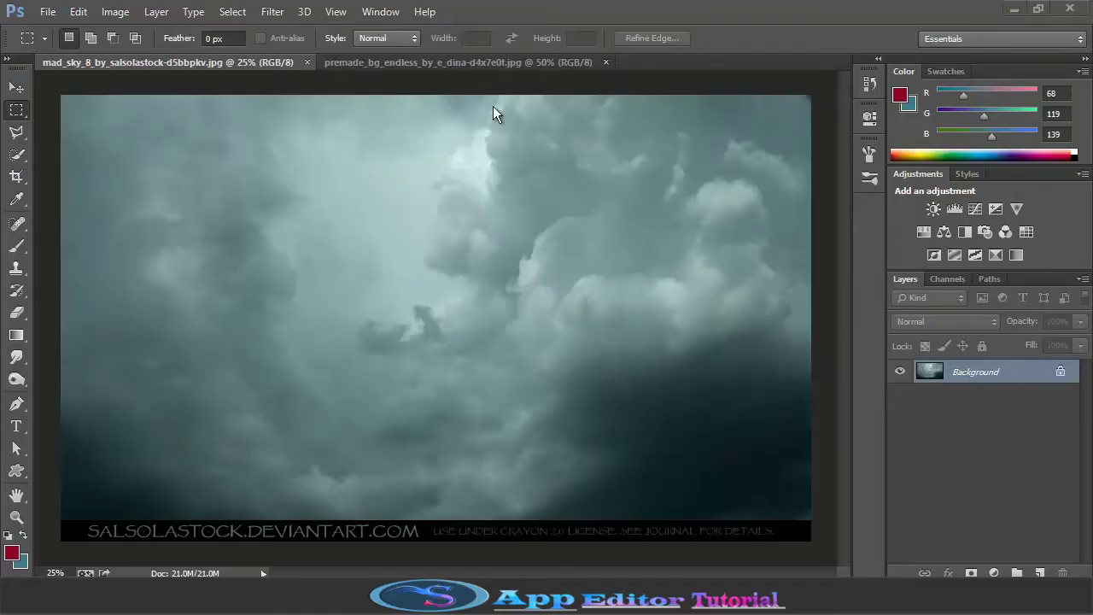
Replace the cloud photo's background with a duplicate layer and cut away the bottom watermark strip.
{"action": "left_click", "coordinate": [479, 61]}
{"action": "left_click", "coordinate": [268, 62]}
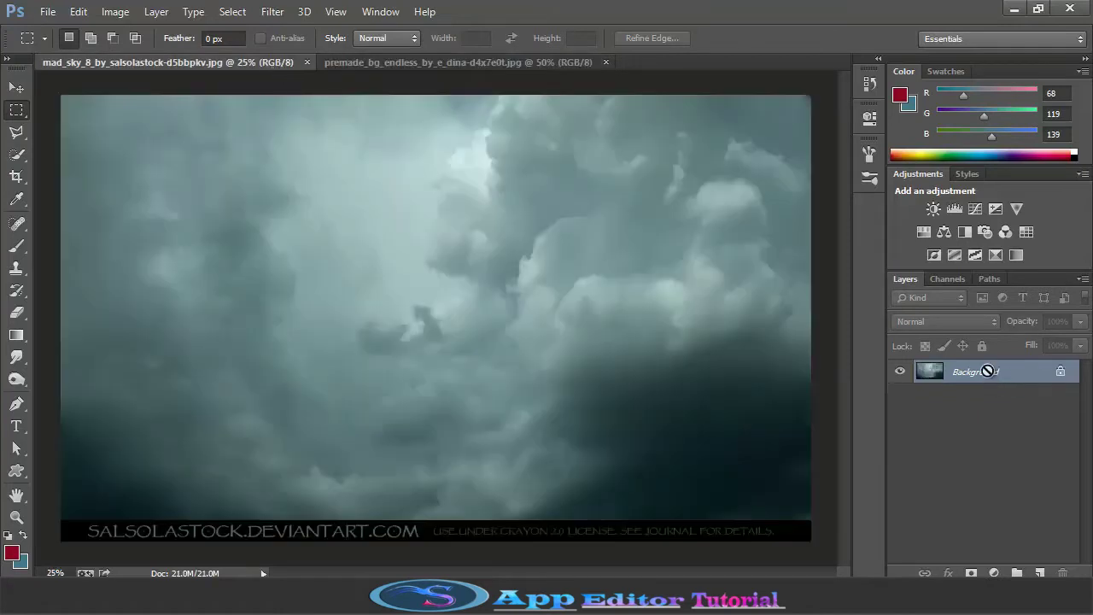
{"action": "key", "text": "ctrl+j"}
{"action": "left_click_drag", "start_coordinate": [996, 402], "coordinate": [1066, 573]}
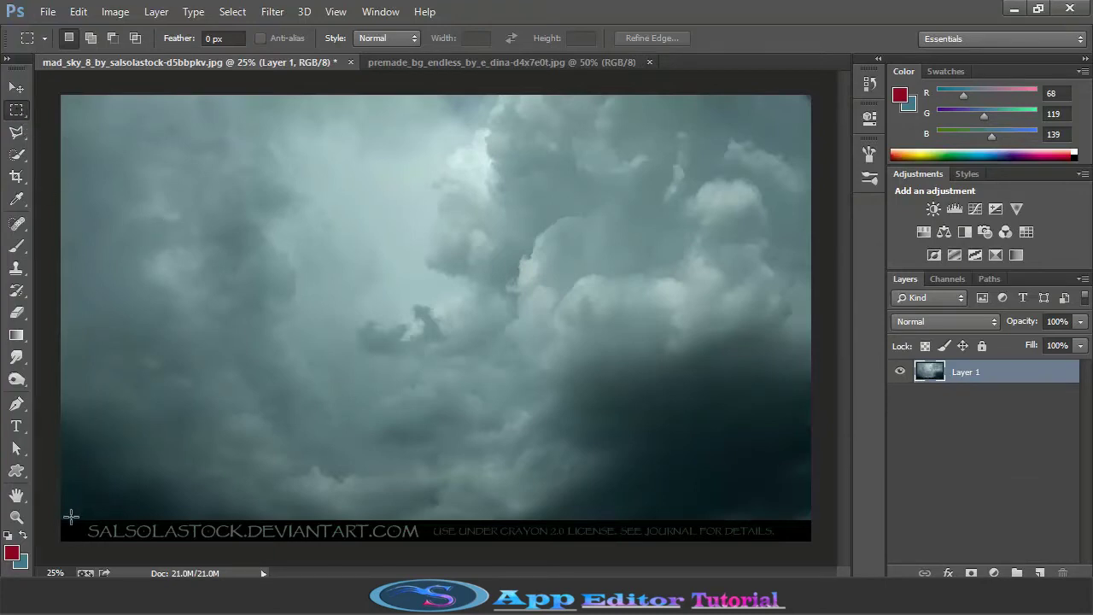
{"action": "left_click_drag", "start_coordinate": [55, 517], "coordinate": [815, 540]}
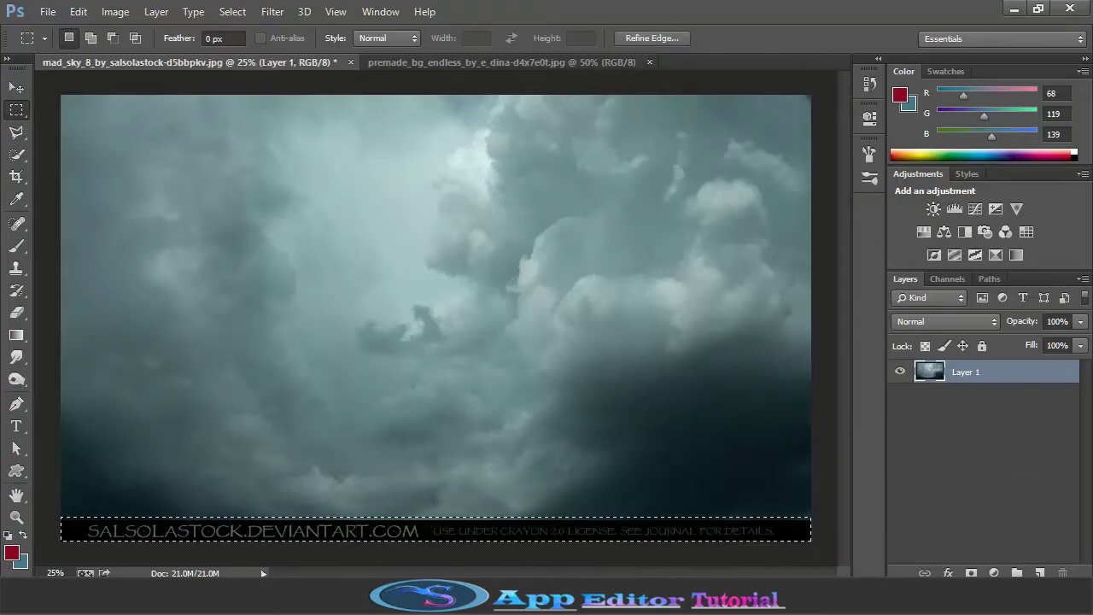
{"action": "left_click", "coordinate": [78, 11]}
{"action": "left_click", "coordinate": [136, 106]}
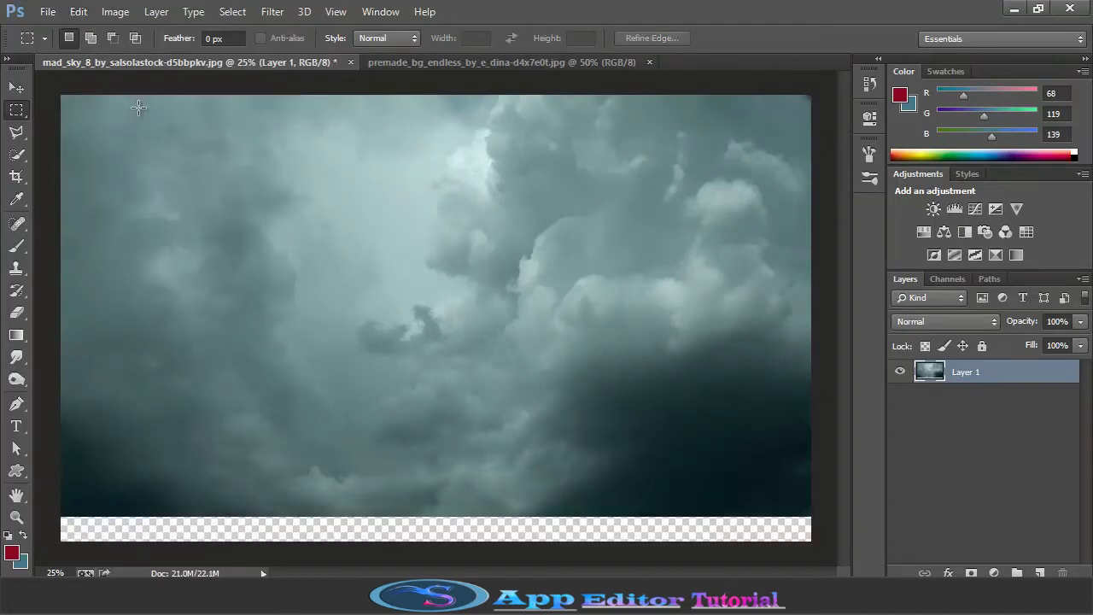
Crop outward to enlarge the canvas upward and to both sides.
{"action": "left_click", "coordinate": [17, 176]}
{"action": "left_click_drag", "start_coordinate": [810, 318], "coordinate": [841, 318]}
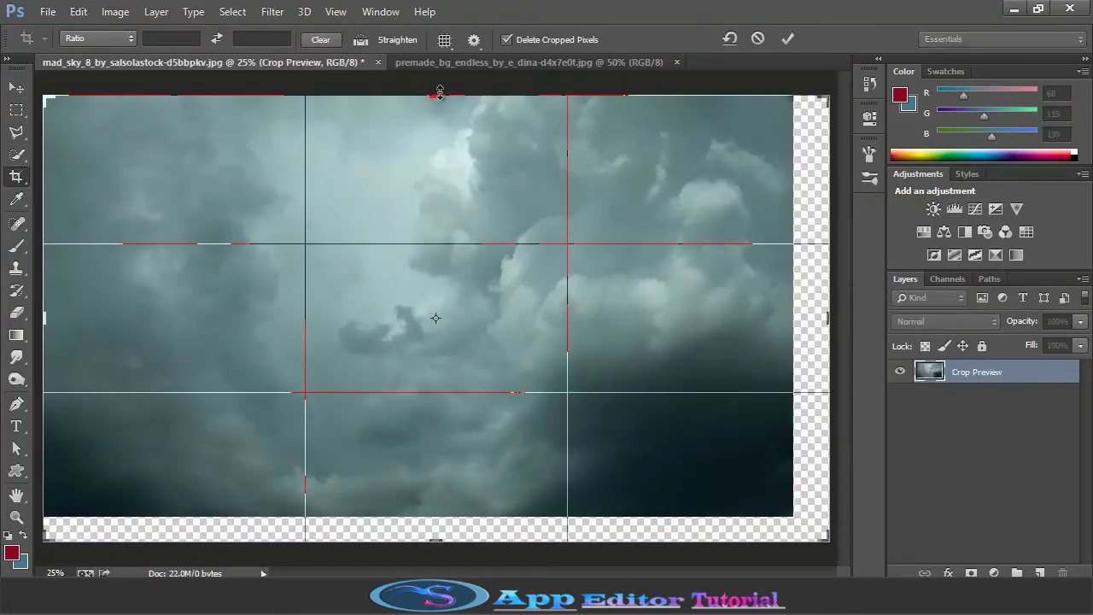
{"action": "left_click_drag", "start_coordinate": [439, 96], "coordinate": [441, 65]}
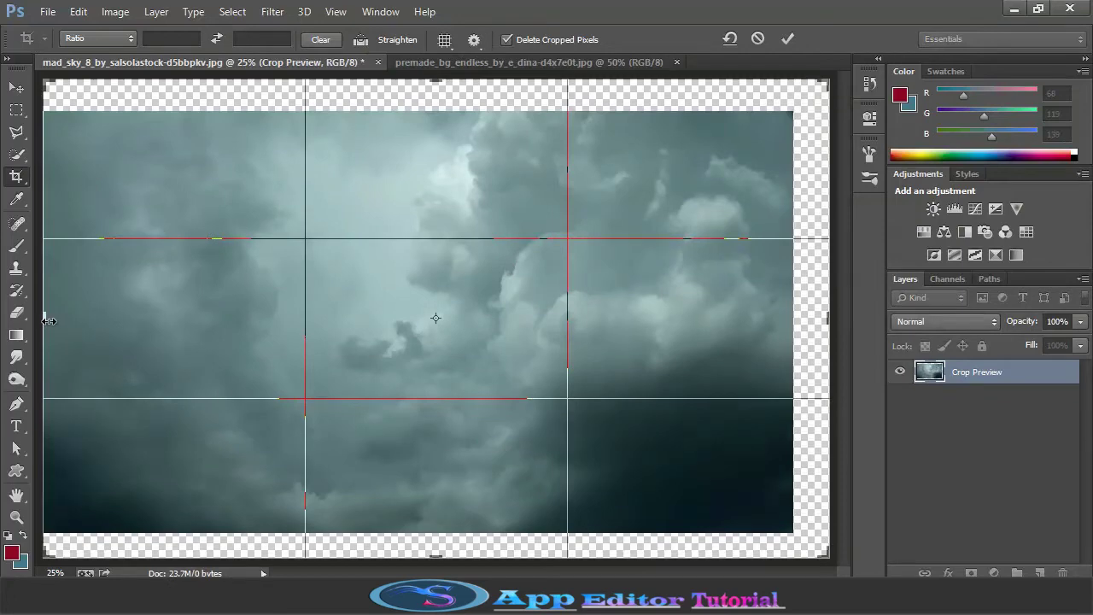
{"action": "left_click_drag", "start_coordinate": [49, 320], "coordinate": [40, 320]}
{"action": "key", "text": "Return"}
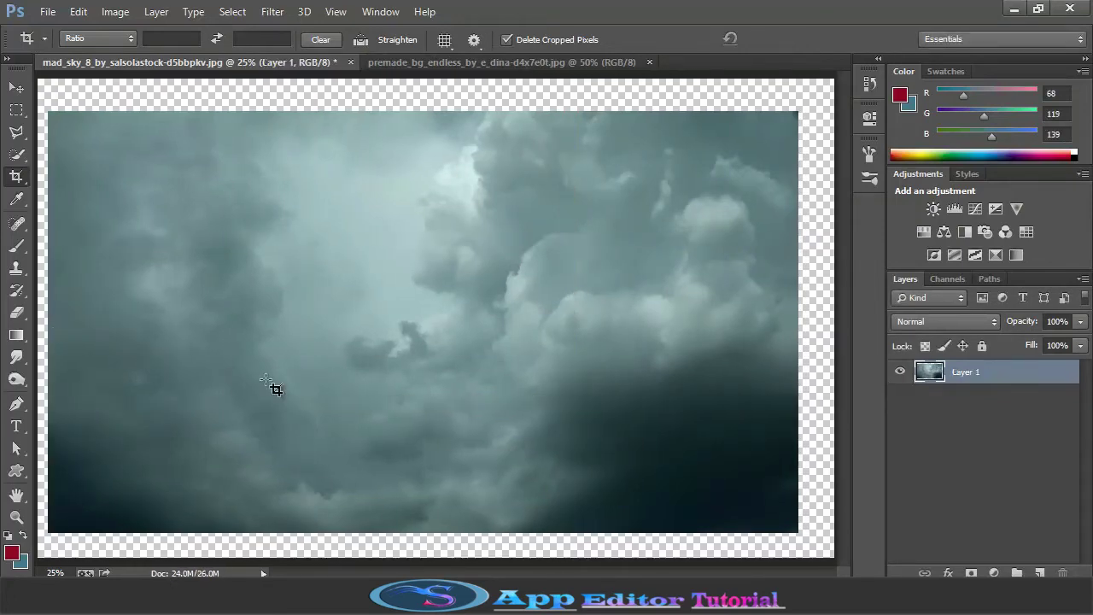
Stretch the sky layer to fill the enlarged canvas edge to edge.
{"action": "key", "text": "v"}
{"action": "left_click_drag", "start_coordinate": [178, 156], "coordinate": [169, 124]}
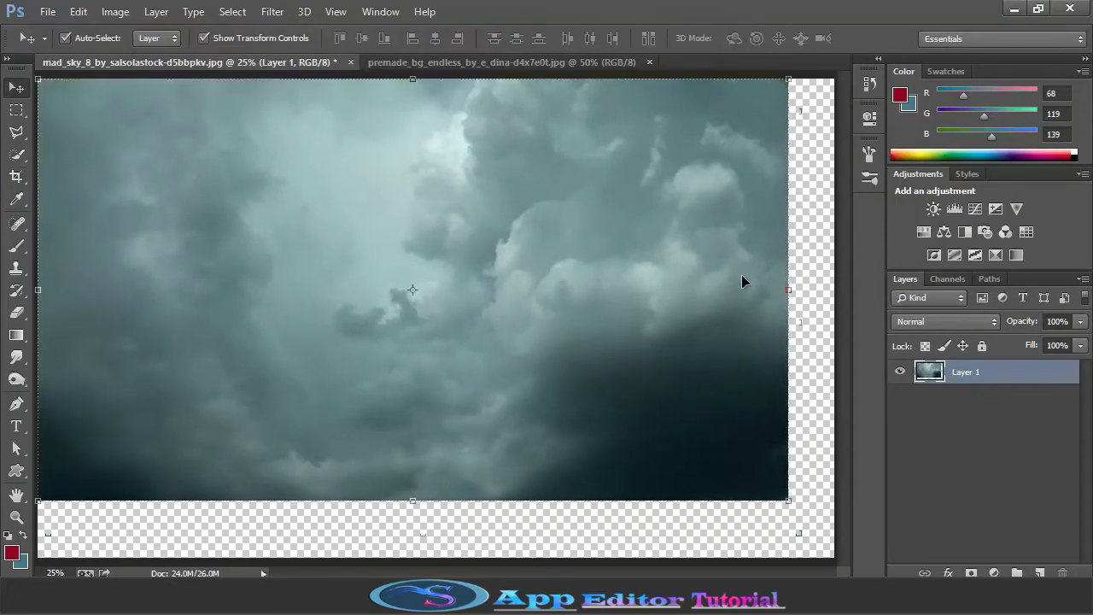
{"action": "left_click_drag", "start_coordinate": [787, 290], "coordinate": [834, 290]}
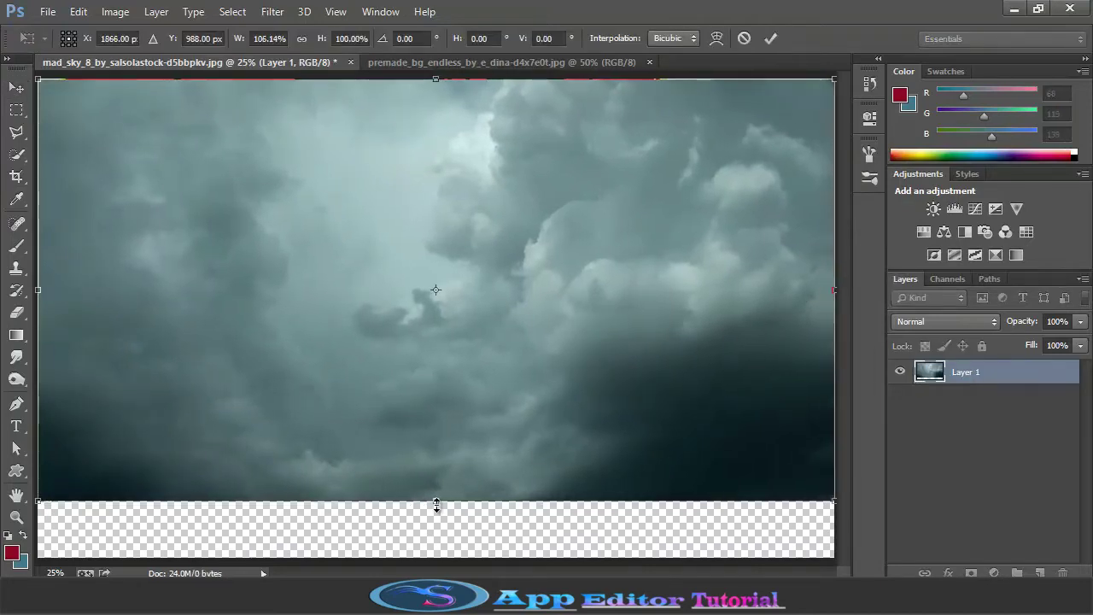
{"action": "left_click_drag", "start_coordinate": [436, 504], "coordinate": [437, 557]}
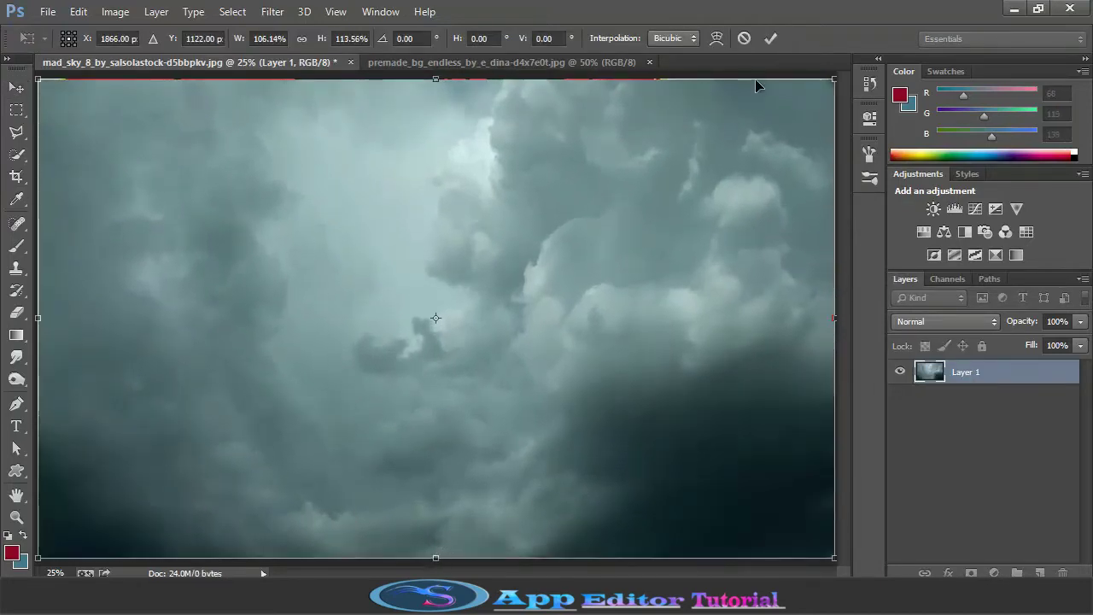
{"action": "left_click", "coordinate": [773, 37]}
Cut the checkered floor out of premade_bg_endless and close that image without saving.
{"action": "left_click", "coordinate": [551, 61]}
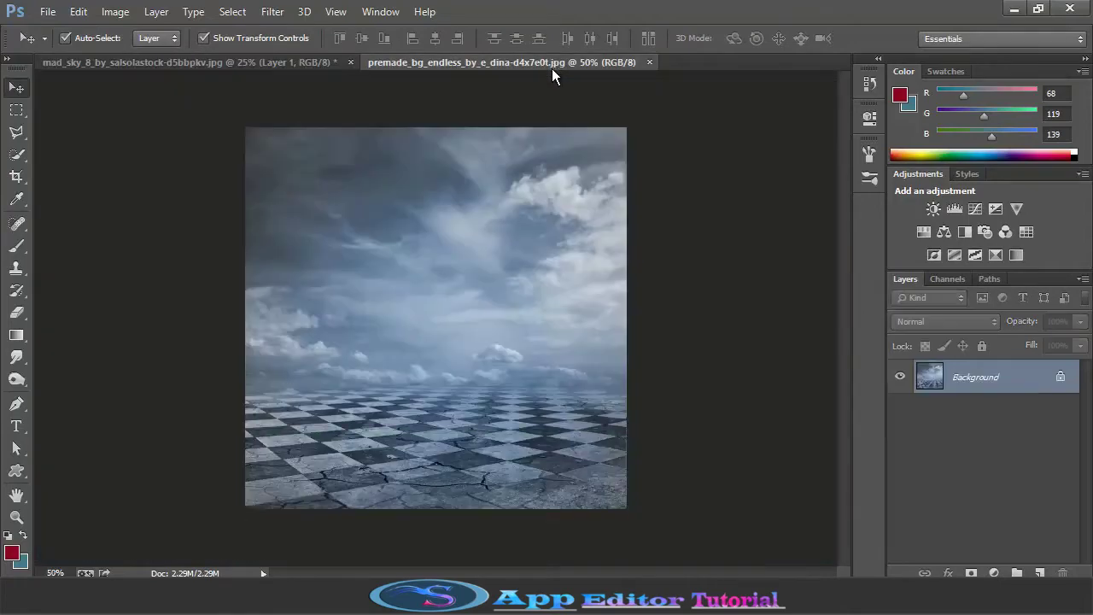
{"action": "left_click", "coordinate": [15, 111]}
{"action": "left_click_drag", "start_coordinate": [213, 343], "coordinate": [674, 517]}
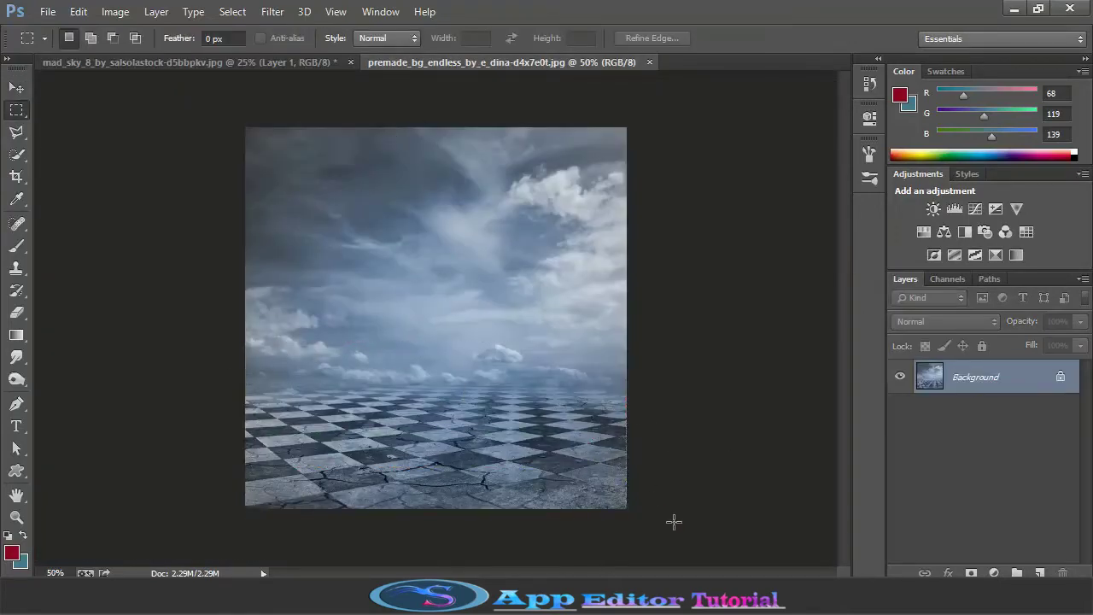
{"action": "left_click", "coordinate": [78, 11]}
{"action": "left_click", "coordinate": [176, 108]}
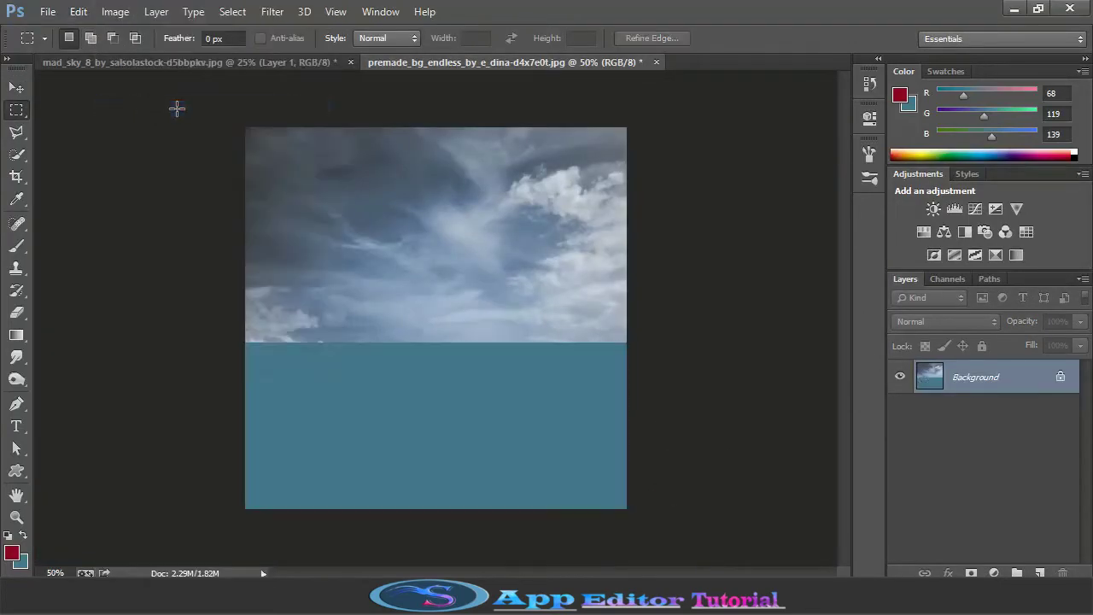
{"action": "left_click", "coordinate": [656, 63]}
{"action": "left_click", "coordinate": [567, 235]}
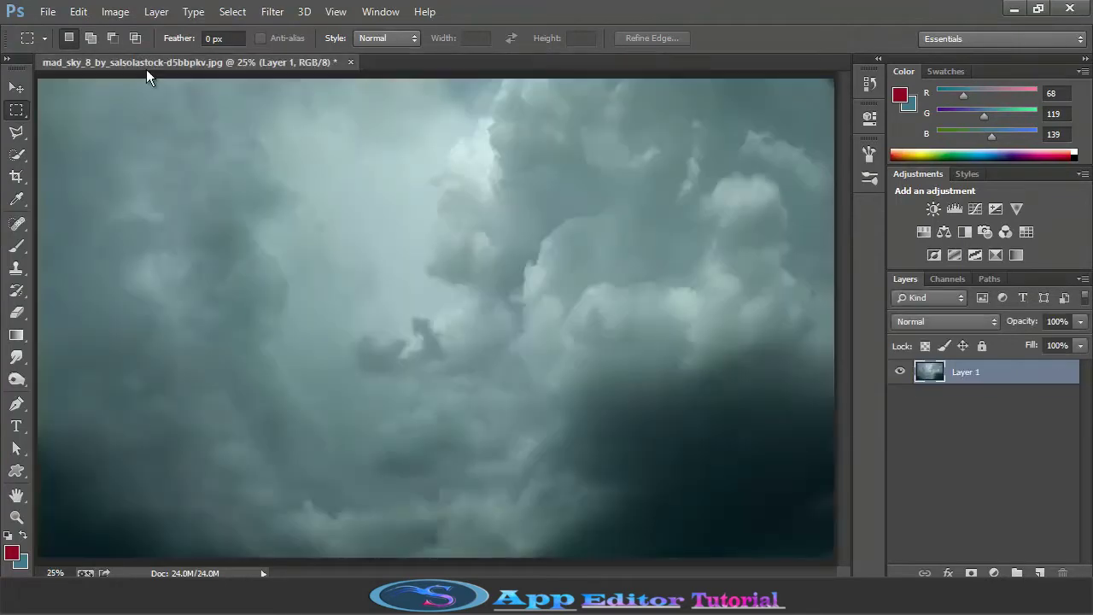
Paste the floor into mad_sky_8 and stretch it across the canvas bottom.
{"action": "left_click", "coordinate": [77, 11]}
{"action": "left_click", "coordinate": [119, 149]}
{"action": "left_click", "coordinate": [17, 87]}
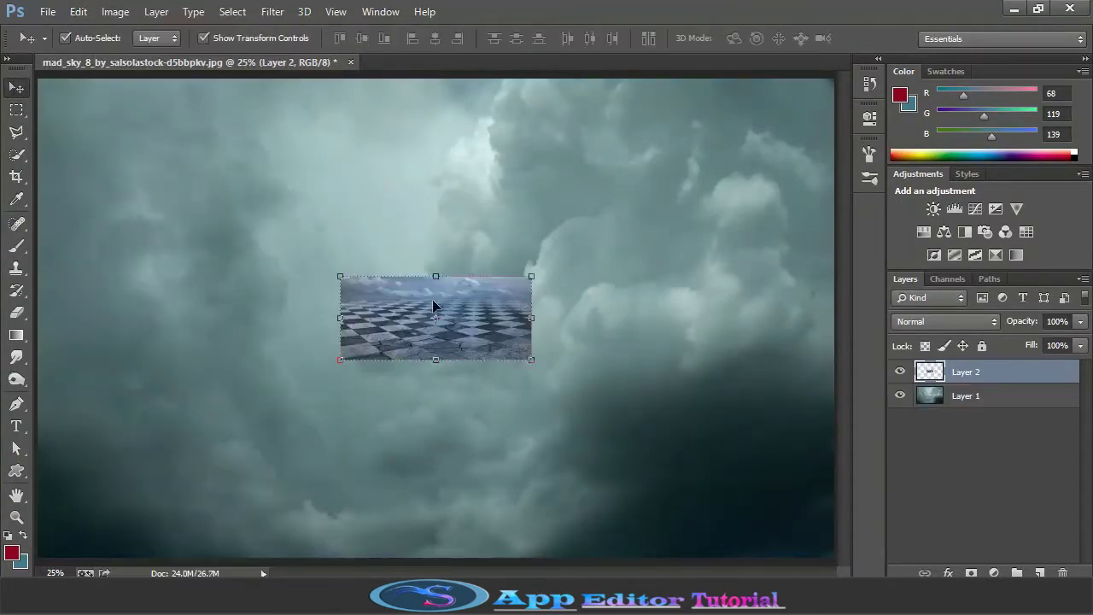
{"action": "left_click_drag", "start_coordinate": [433, 298], "coordinate": [130, 497]}
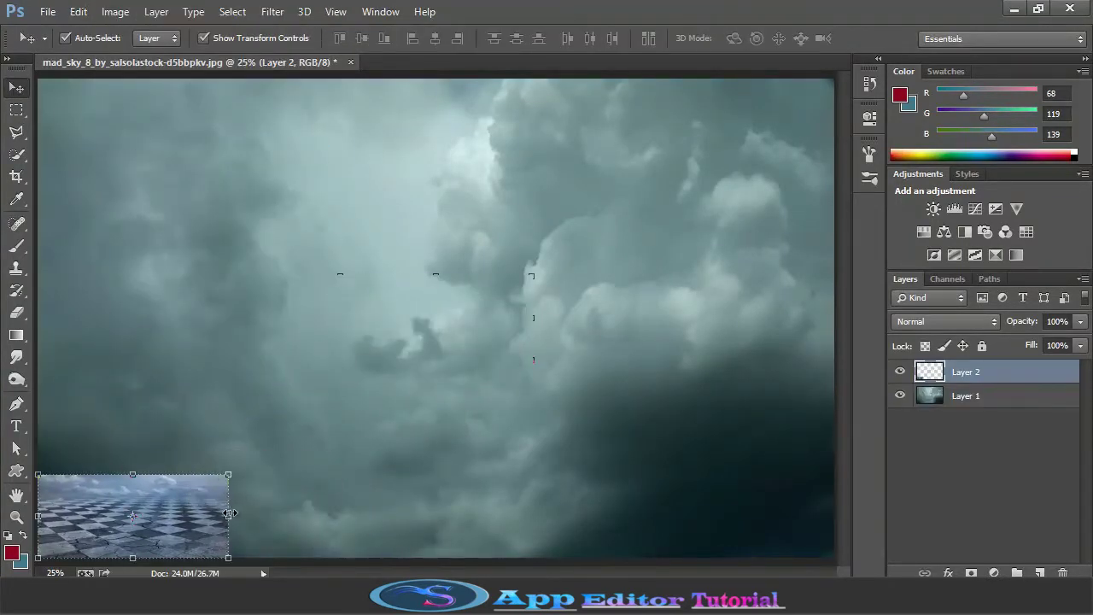
{"action": "left_click_drag", "start_coordinate": [230, 514], "coordinate": [834, 513]}
{"action": "left_click_drag", "start_coordinate": [439, 473], "coordinate": [439, 432]}
{"action": "left_click", "coordinate": [771, 38]}
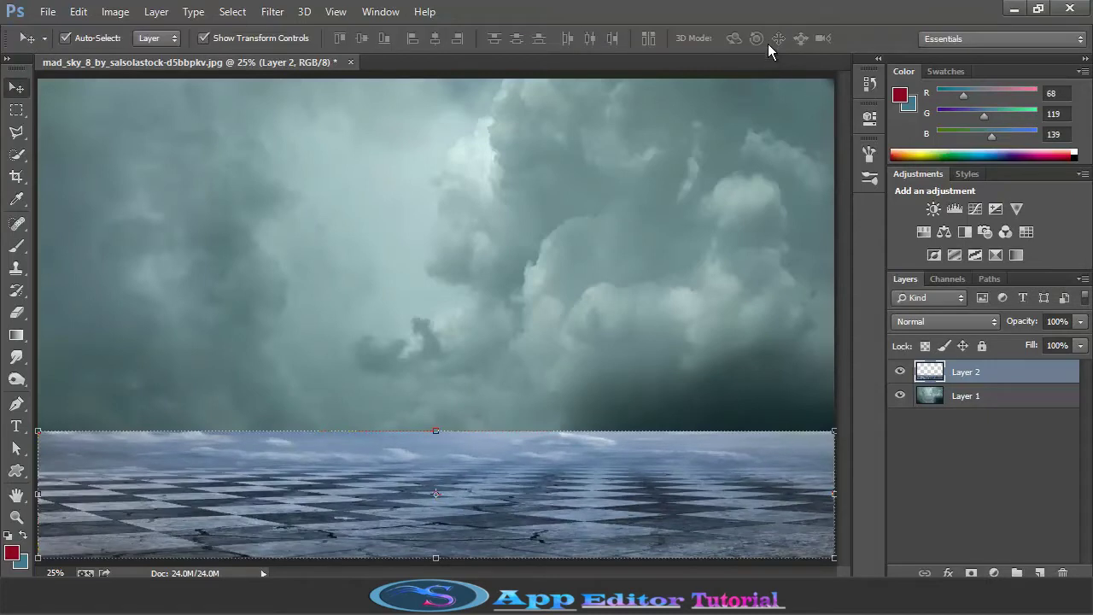
Add masks to both layers, move the sky above the floor, and shrink its height.
{"action": "left_click", "coordinate": [971, 573]}
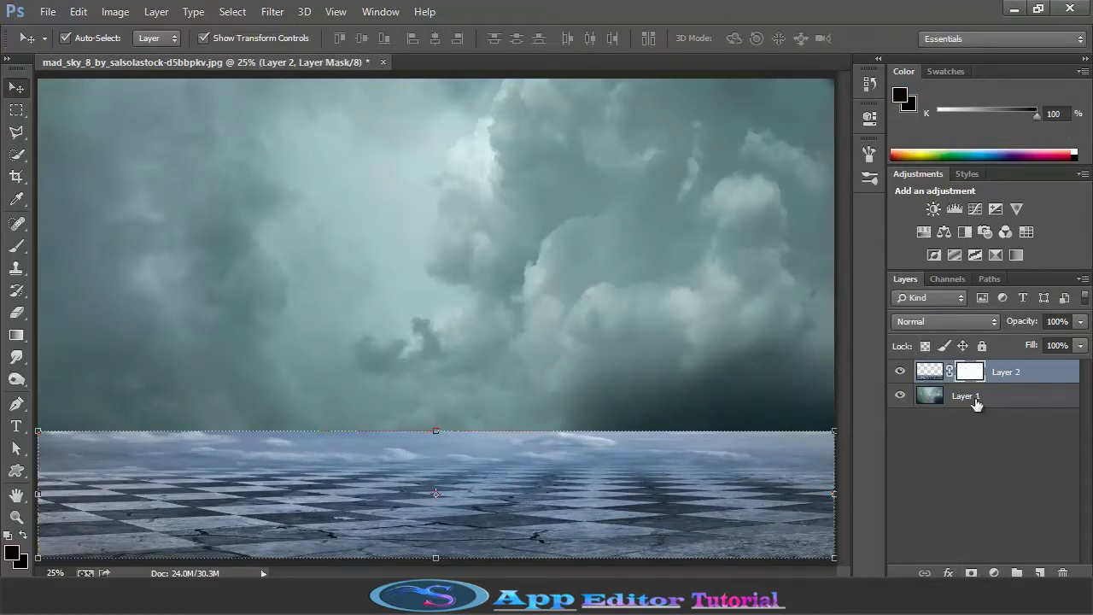
{"action": "left_click", "coordinate": [971, 396]}
{"action": "left_click", "coordinate": [971, 573]}
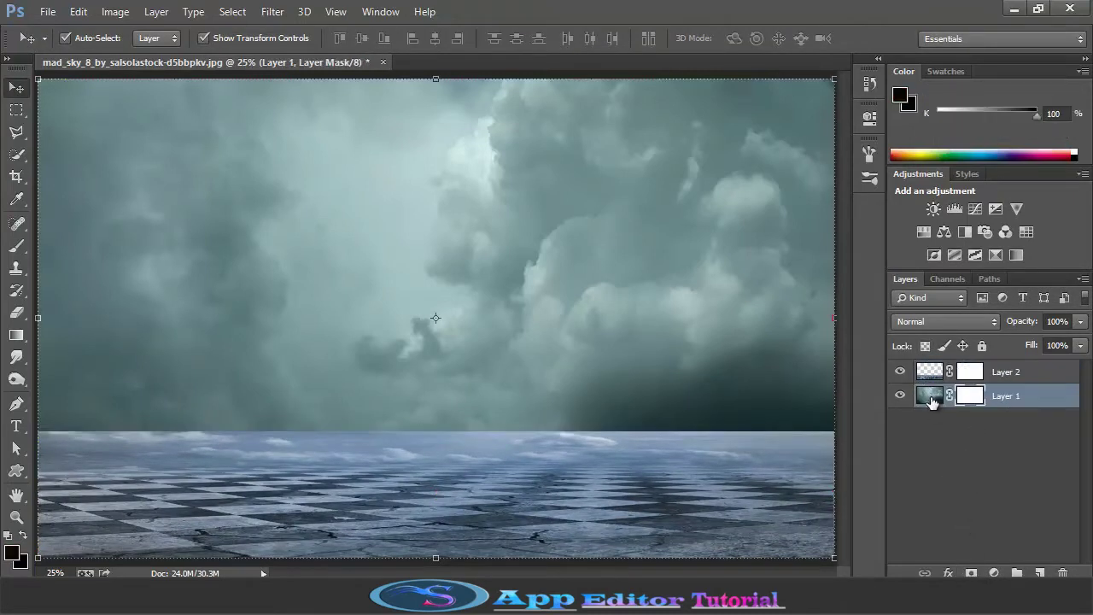
{"action": "left_click_drag", "start_coordinate": [932, 398], "coordinate": [932, 373]}
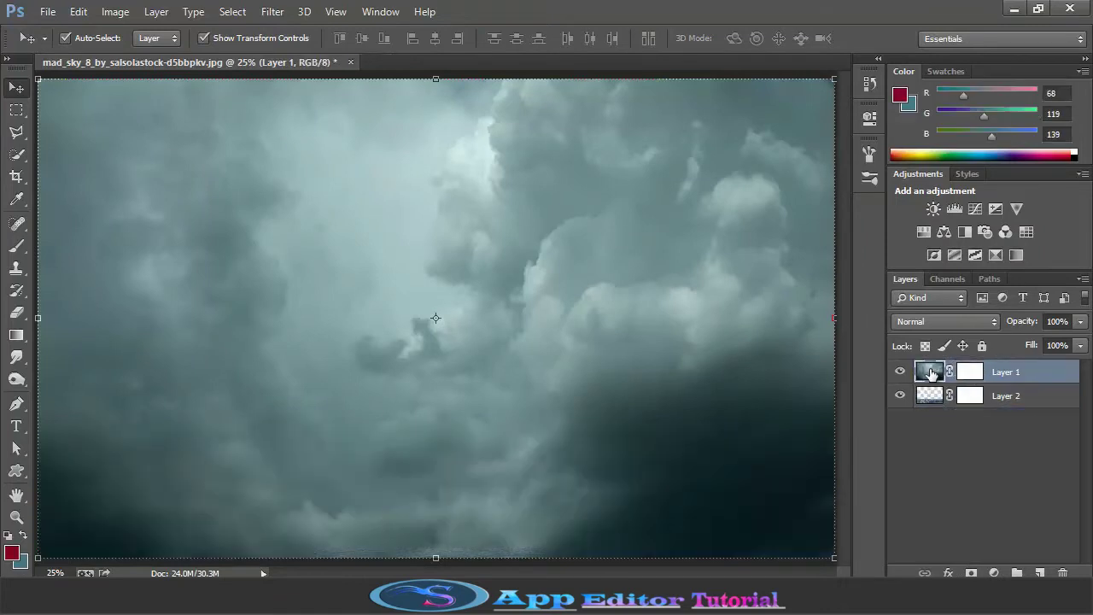
{"action": "mouse_move", "coordinate": [440, 548]}
{"action": "left_mouse_down"}
{"action": "mouse_move", "coordinate": [472, 411]}
{"action": "mouse_move", "coordinate": [472, 473]}
{"action": "left_mouse_up"}
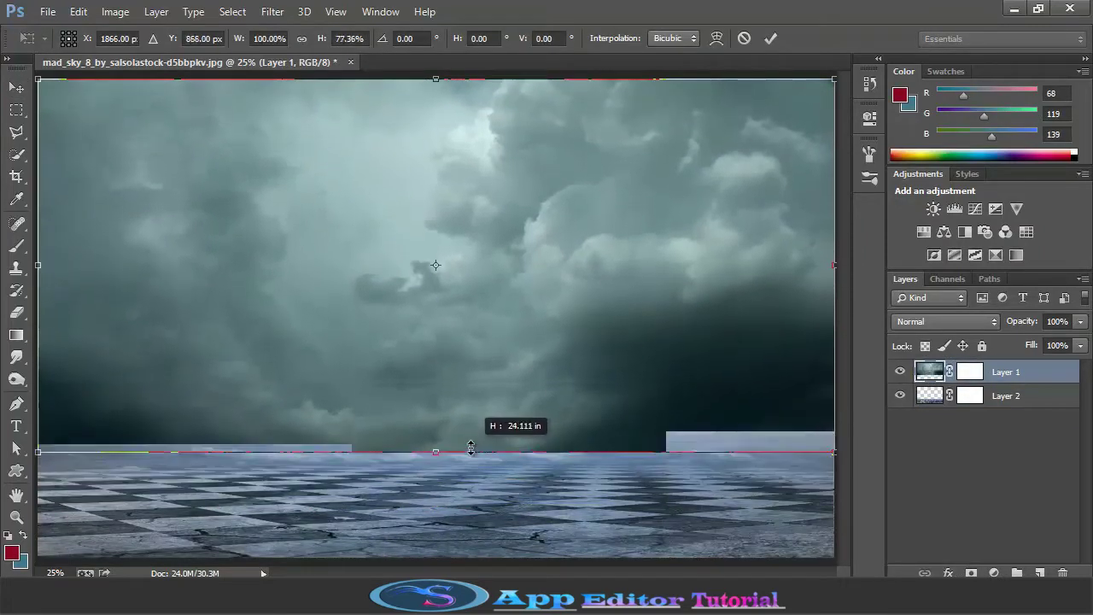
{"action": "left_click", "coordinate": [770, 38]}
Erase the sky's fog along the horizon at 80% fill, then restore fill to 100%.
{"action": "left_click", "coordinate": [1081, 345]}
{"action": "left_click_drag", "start_coordinate": [1078, 366], "coordinate": [1066, 369]}
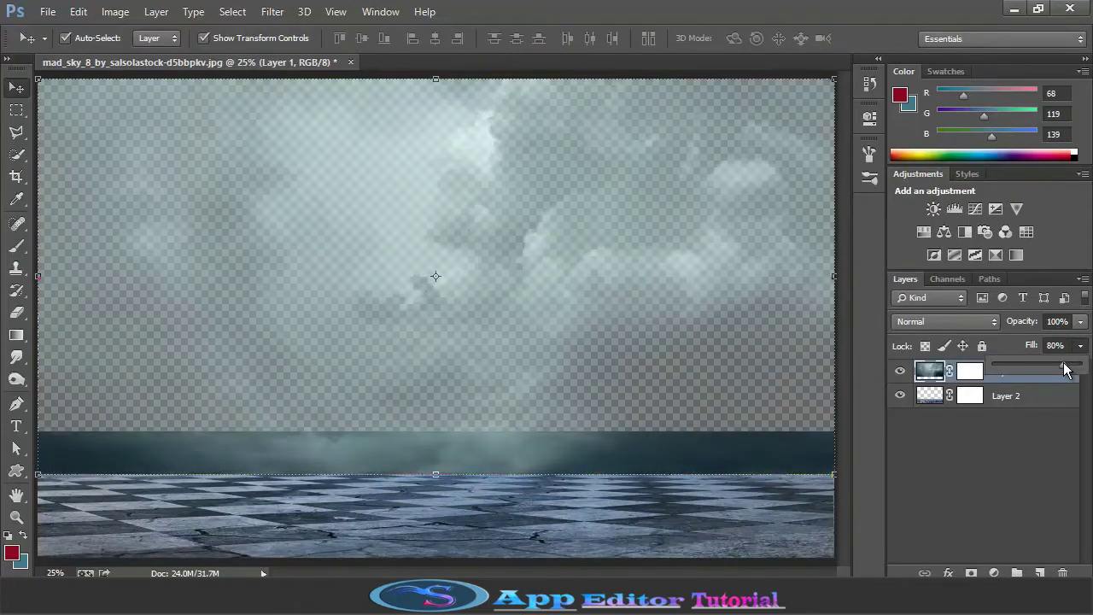
{"action": "left_click", "coordinate": [16, 312]}
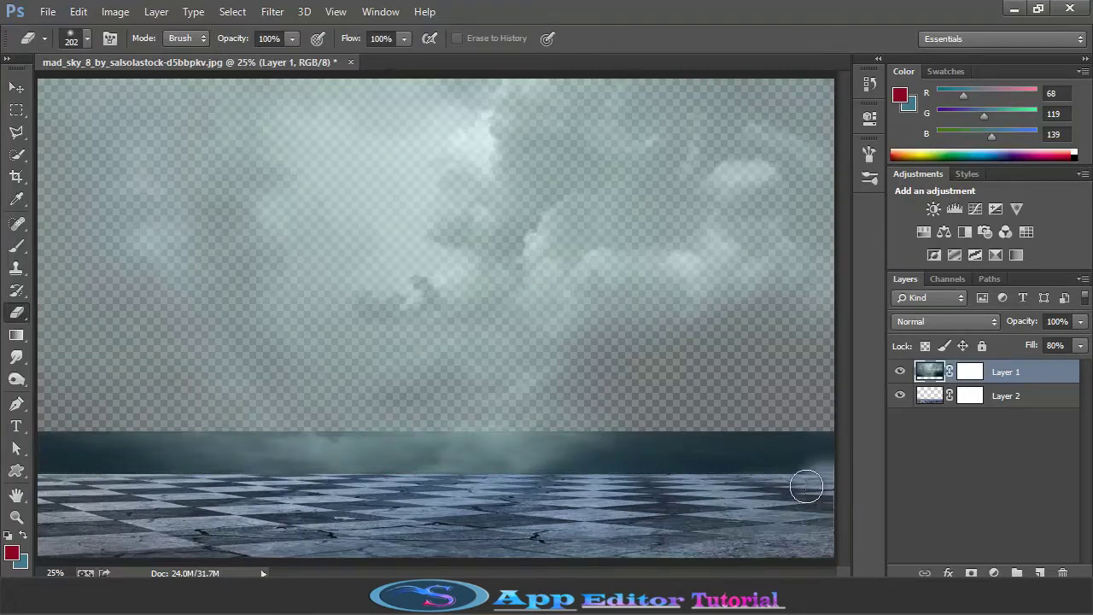
{"action": "mouse_move", "coordinate": [827, 483]}
{"action": "left_mouse_down"}
{"action": "mouse_move", "coordinate": [86, 481]}
{"action": "mouse_move", "coordinate": [73, 481]}
{"action": "mouse_move", "coordinate": [190, 469]}
{"action": "mouse_move", "coordinate": [812, 474]}
{"action": "mouse_move", "coordinate": [494, 480]}
{"action": "mouse_move", "coordinate": [44, 459]}
{"action": "mouse_move", "coordinate": [411, 476]}
{"action": "mouse_move", "coordinate": [591, 459]}
{"action": "mouse_move", "coordinate": [859, 483]}
{"action": "left_mouse_up"}
{"action": "left_click", "coordinate": [1081, 345]}
{"action": "left_click_drag", "start_coordinate": [1066, 364], "coordinate": [1085, 364]}
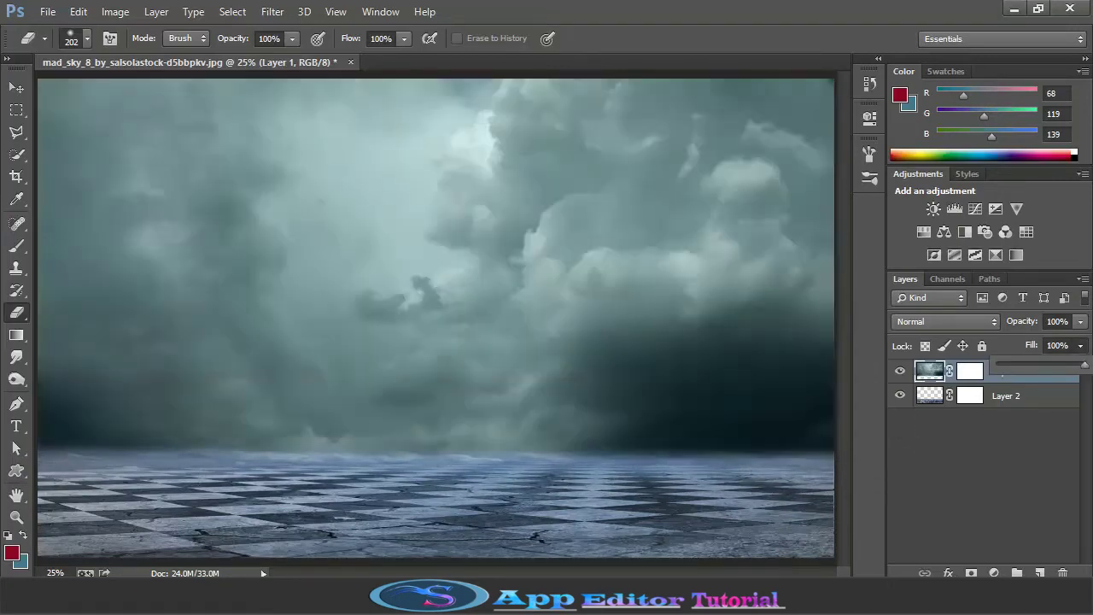
Stretch the sky down slightly over the horizon line.
{"action": "left_click", "coordinate": [16, 87]}
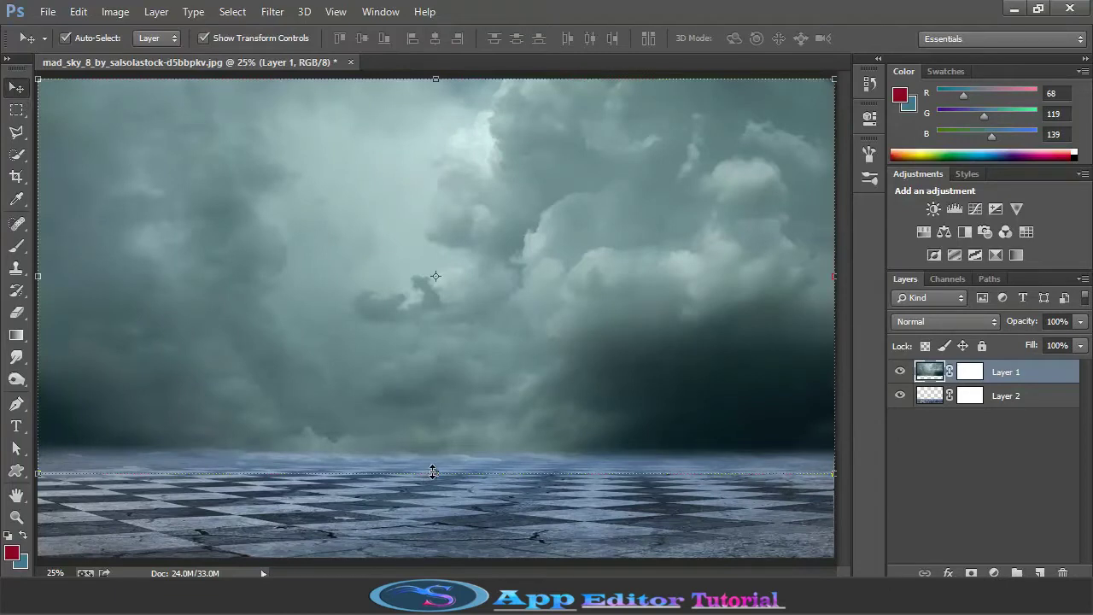
{"action": "left_click_drag", "start_coordinate": [440, 477], "coordinate": [436, 488]}
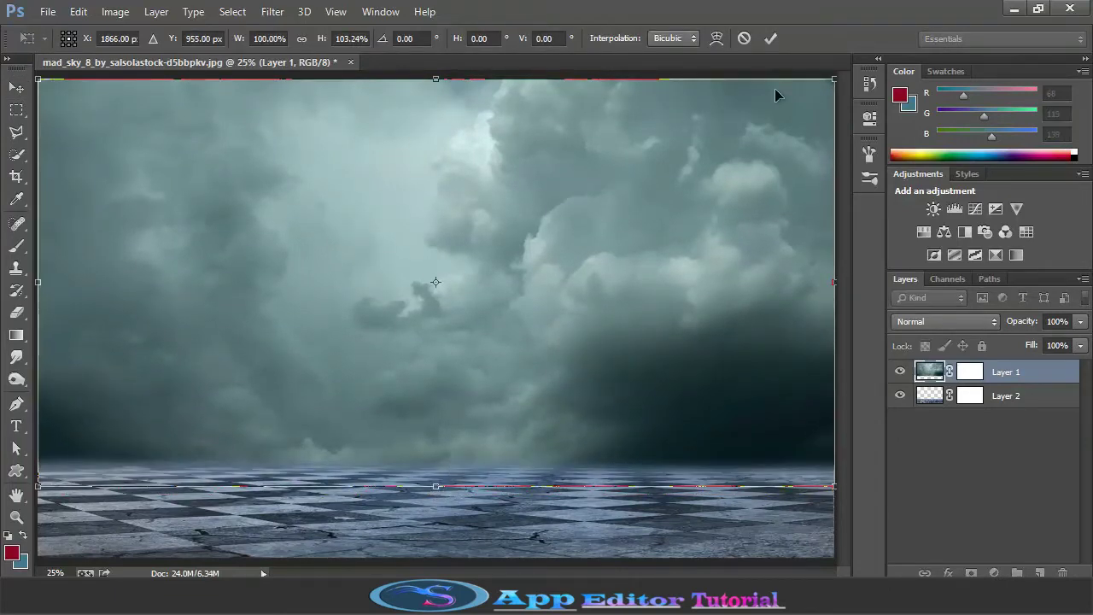
{"action": "left_click", "coordinate": [770, 37]}
Grade the sky in Camera Raw: Temperature -7, Tint -4, Exposure -0.15, Contrast +17, adjusted Vibrance and Saturation.
{"action": "left_click", "coordinate": [275, 12]}
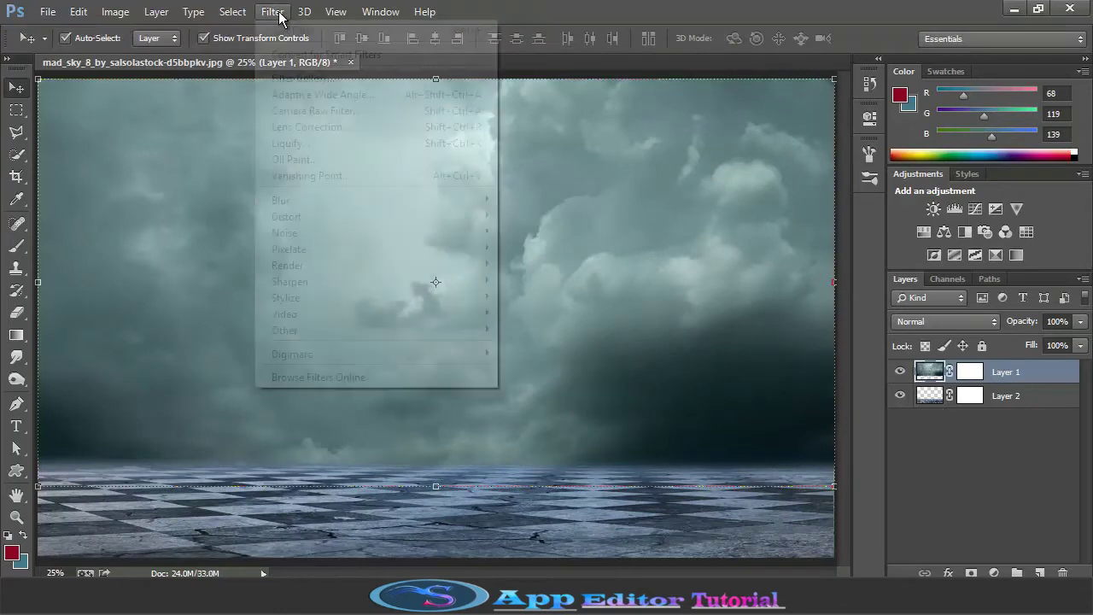
{"action": "left_click", "coordinate": [321, 117]}
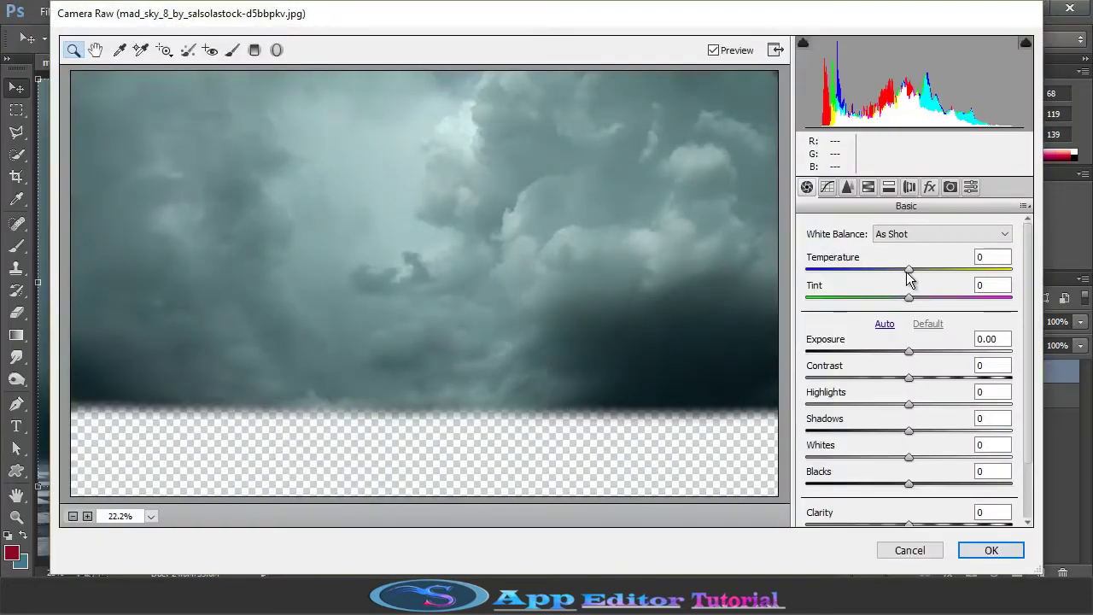
{"action": "left_click", "coordinate": [905, 270]}
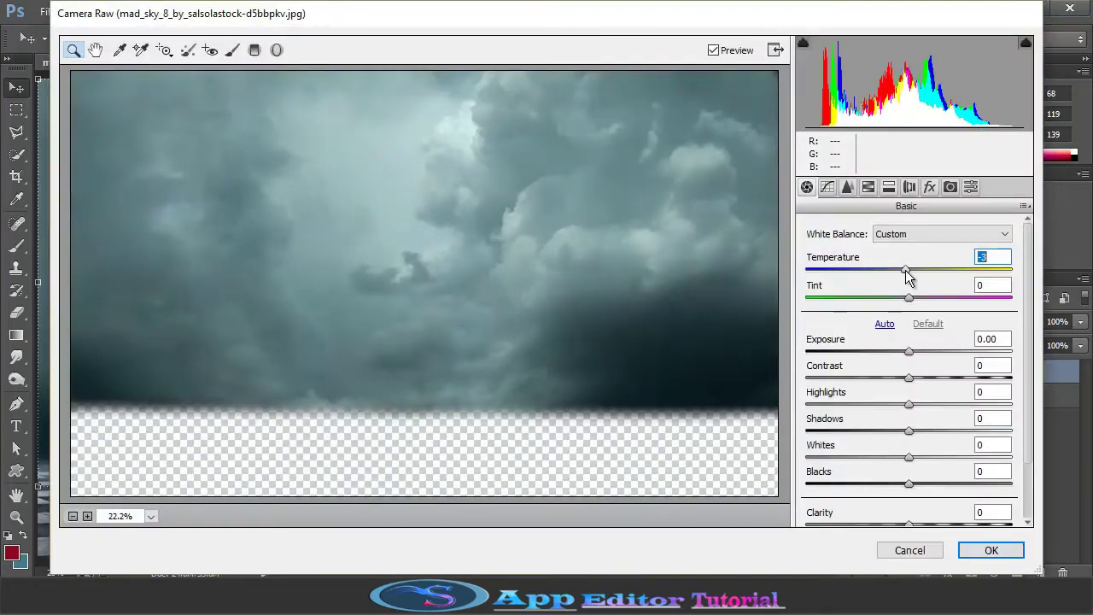
{"action": "left_click_drag", "start_coordinate": [906, 270], "coordinate": [904, 297]}
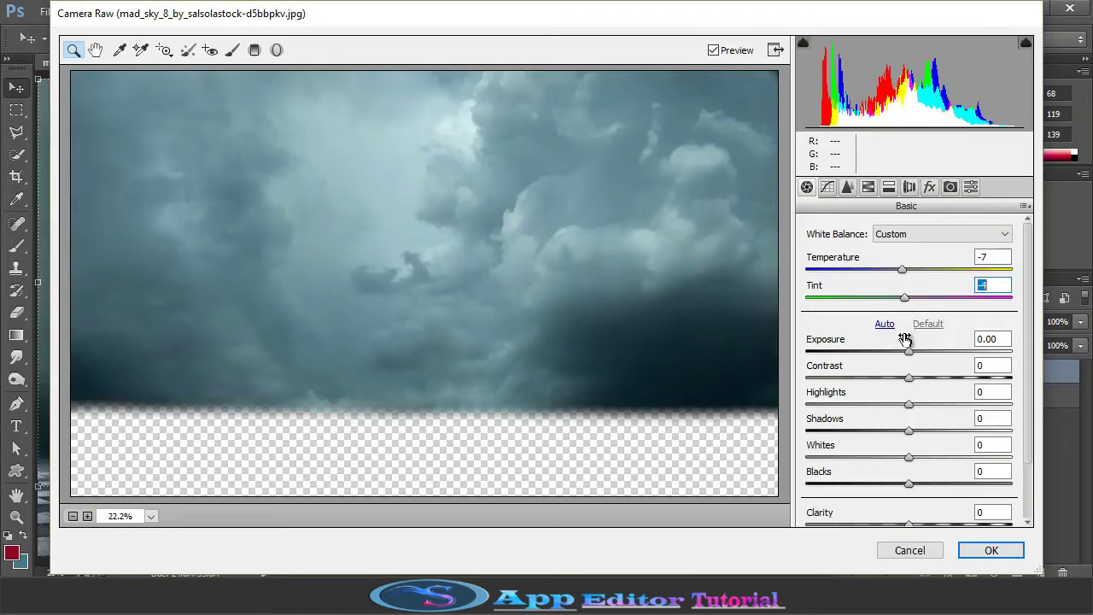
{"action": "mouse_move", "coordinate": [908, 350]}
{"action": "left_mouse_down"}
{"action": "mouse_move", "coordinate": [926, 381]}
{"action": "mouse_move", "coordinate": [905, 404]}
{"action": "mouse_move", "coordinate": [906, 484]}
{"action": "left_mouse_up"}
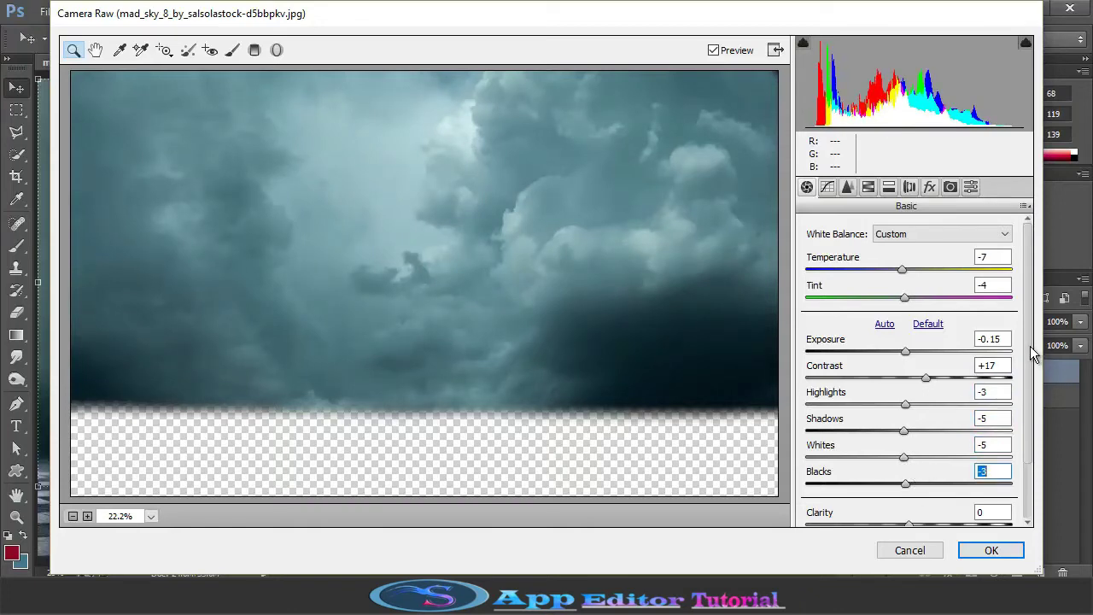
{"action": "left_click_drag", "start_coordinate": [1030, 346], "coordinate": [1023, 420]}
{"action": "left_click_drag", "start_coordinate": [908, 457], "coordinate": [914, 512]}
{"action": "left_click", "coordinate": [989, 552]}
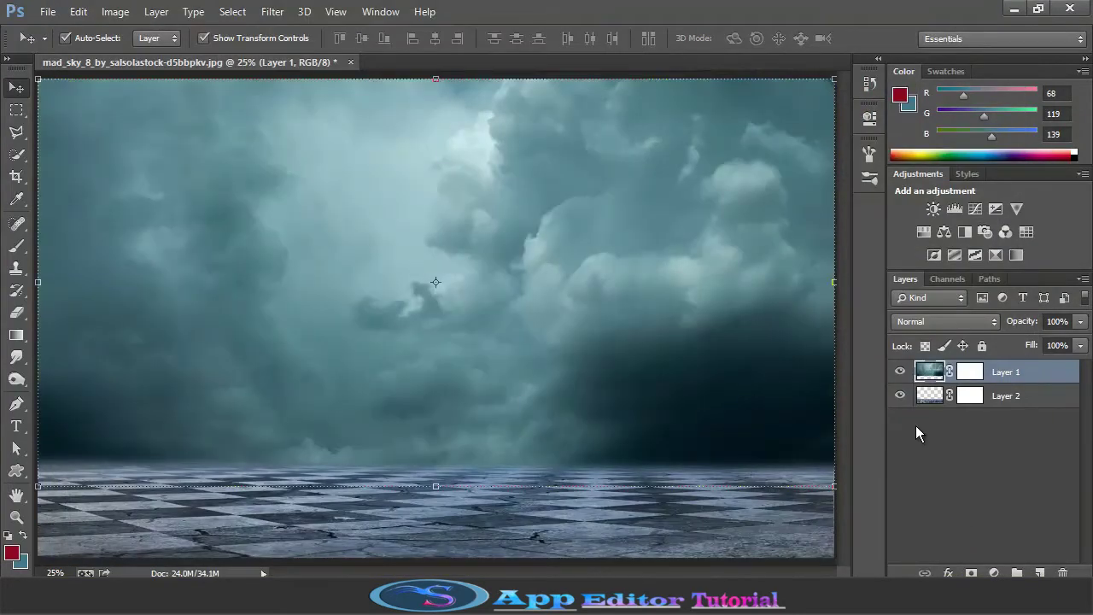
{"action": "left_click", "coordinate": [929, 396]}
Grade the floor in Camera Raw: Tint -11, Exposure -0.35, Contrast +6, Blacks -5, Clarity +22, Vibrance +3.
{"action": "left_click", "coordinate": [272, 11]}
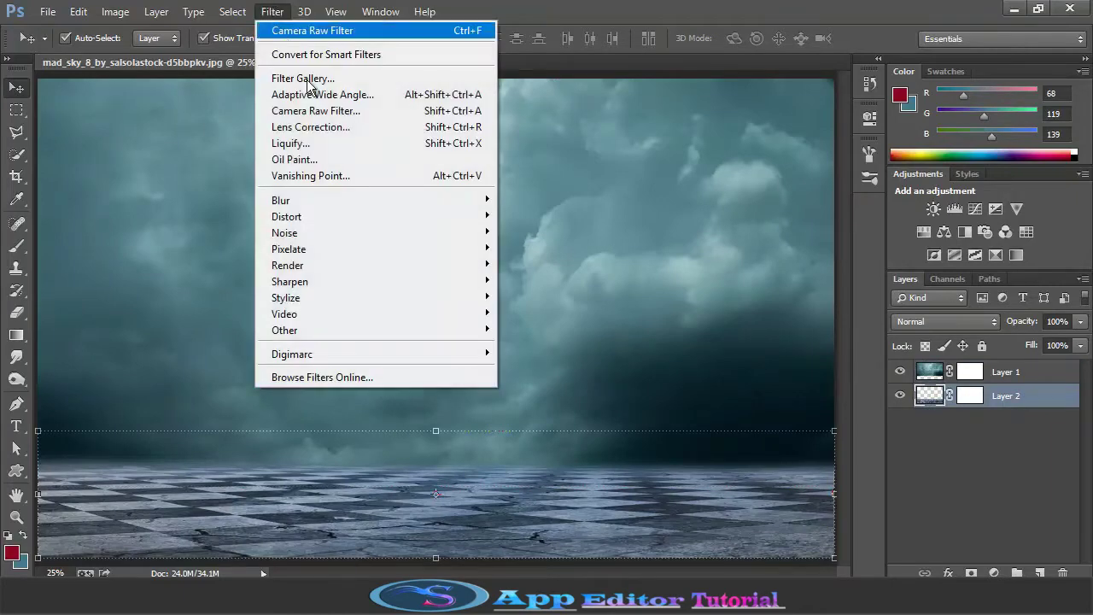
{"action": "left_click", "coordinate": [322, 112]}
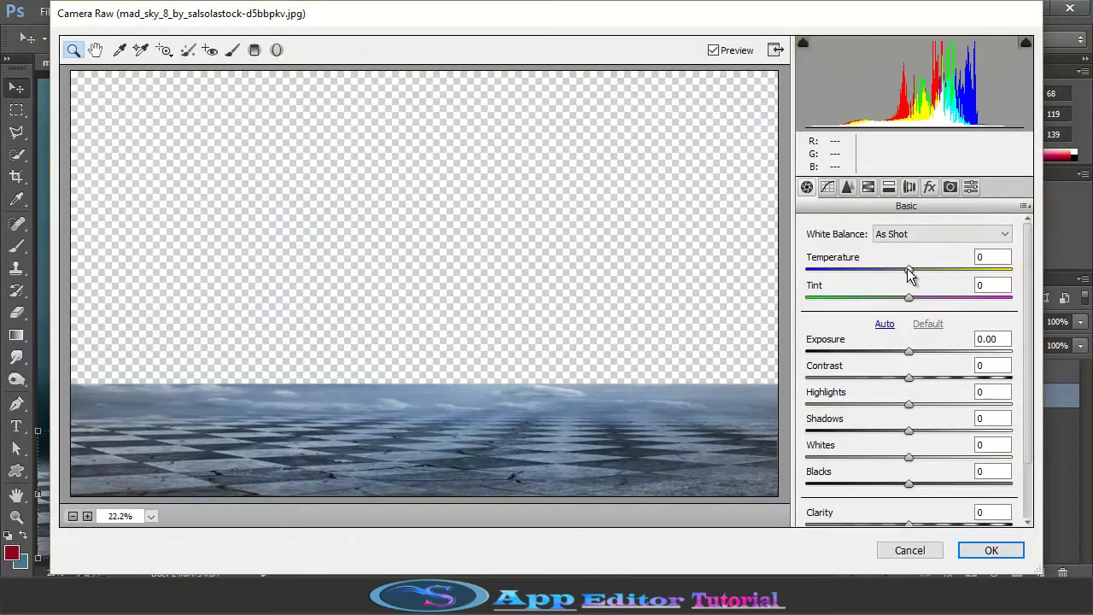
{"action": "left_click_drag", "start_coordinate": [908, 273], "coordinate": [897, 299]}
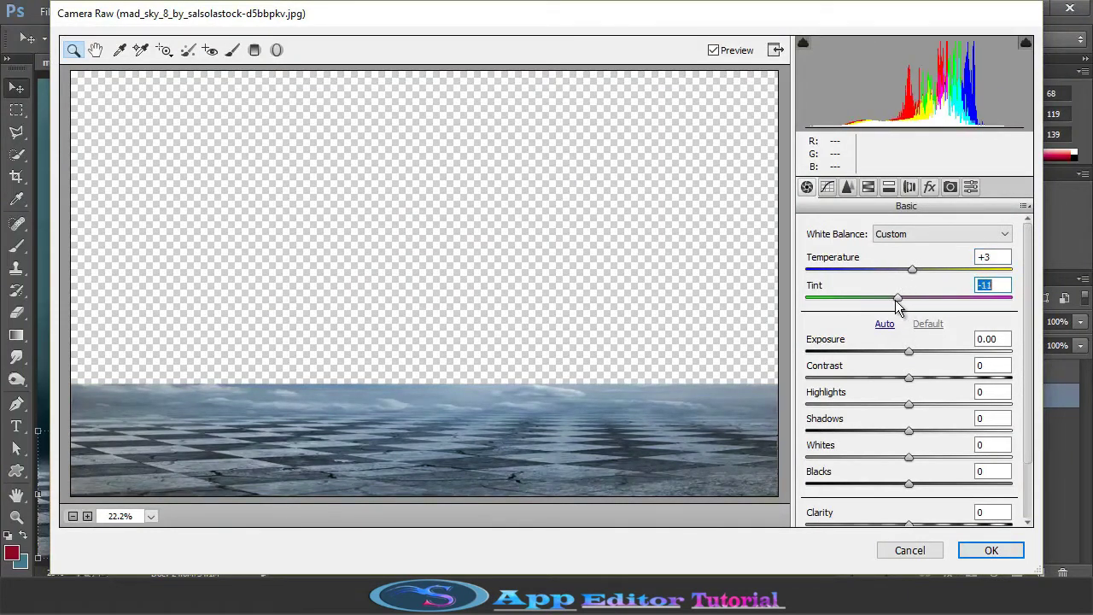
{"action": "left_click_drag", "start_coordinate": [907, 353], "coordinate": [902, 353]}
{"action": "left_click_drag", "start_coordinate": [907, 431], "coordinate": [918, 384]}
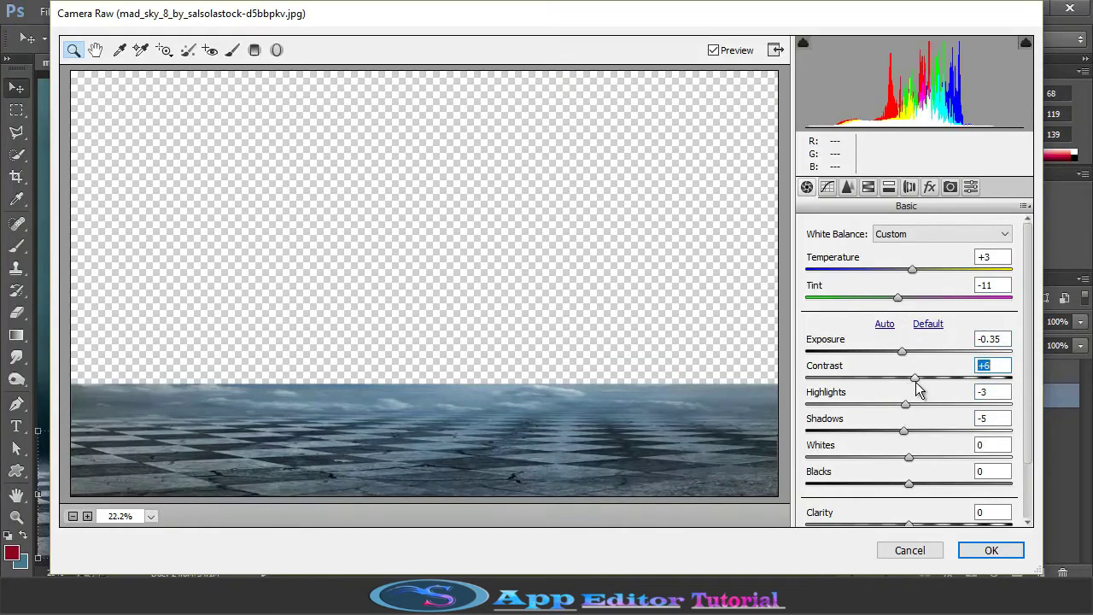
{"action": "left_click_drag", "start_coordinate": [909, 484], "coordinate": [904, 484]}
{"action": "left_click_drag", "start_coordinate": [1027, 362], "coordinate": [1026, 378]}
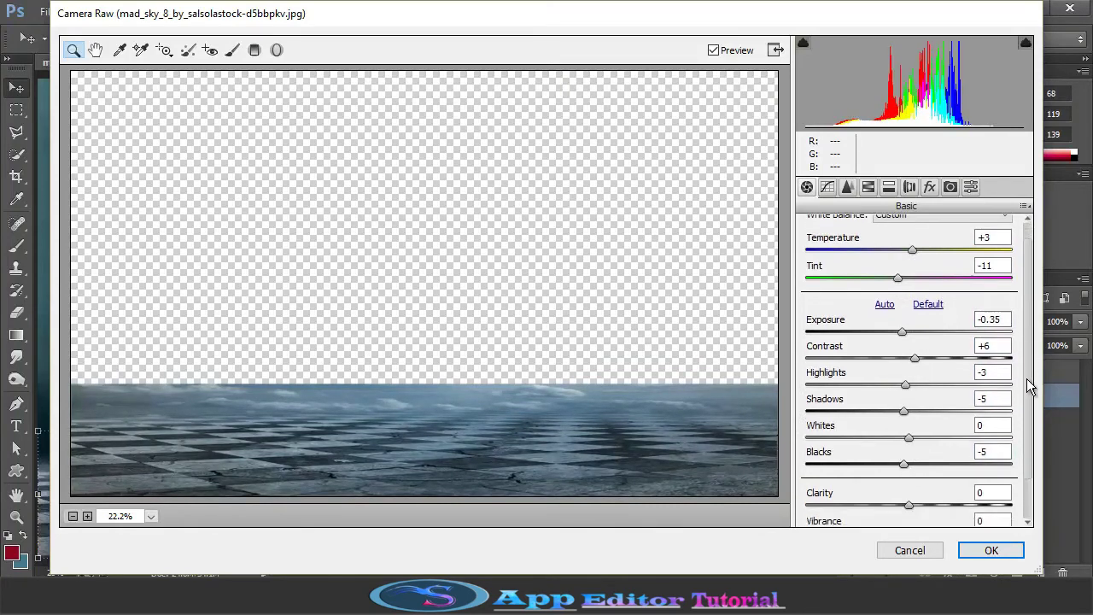
{"action": "left_click_drag", "start_coordinate": [898, 278], "coordinate": [914, 253]}
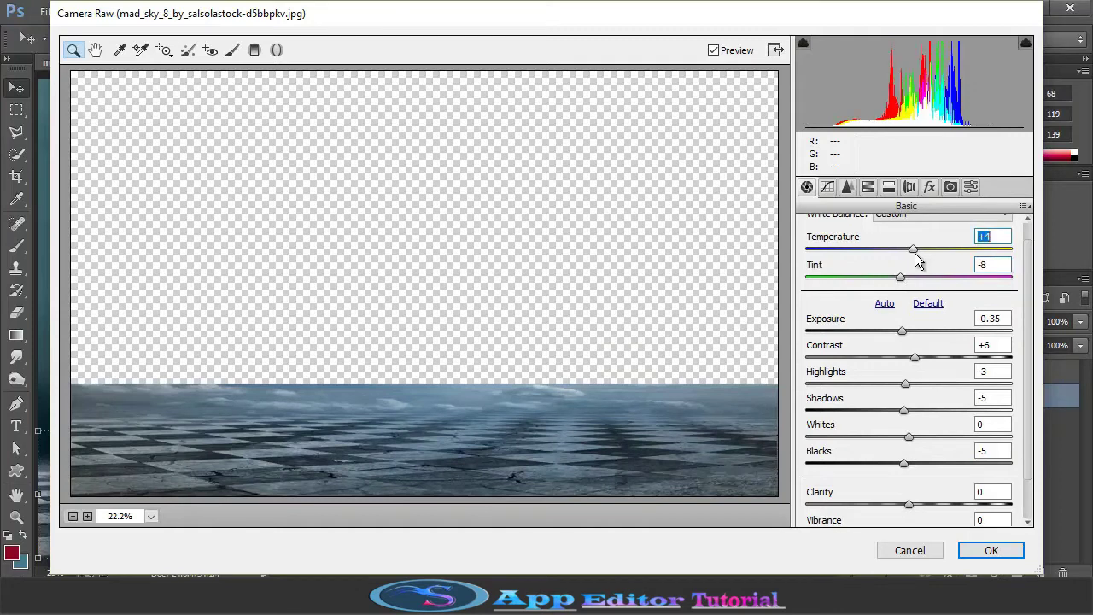
{"action": "left_click", "coordinate": [1027, 511]}
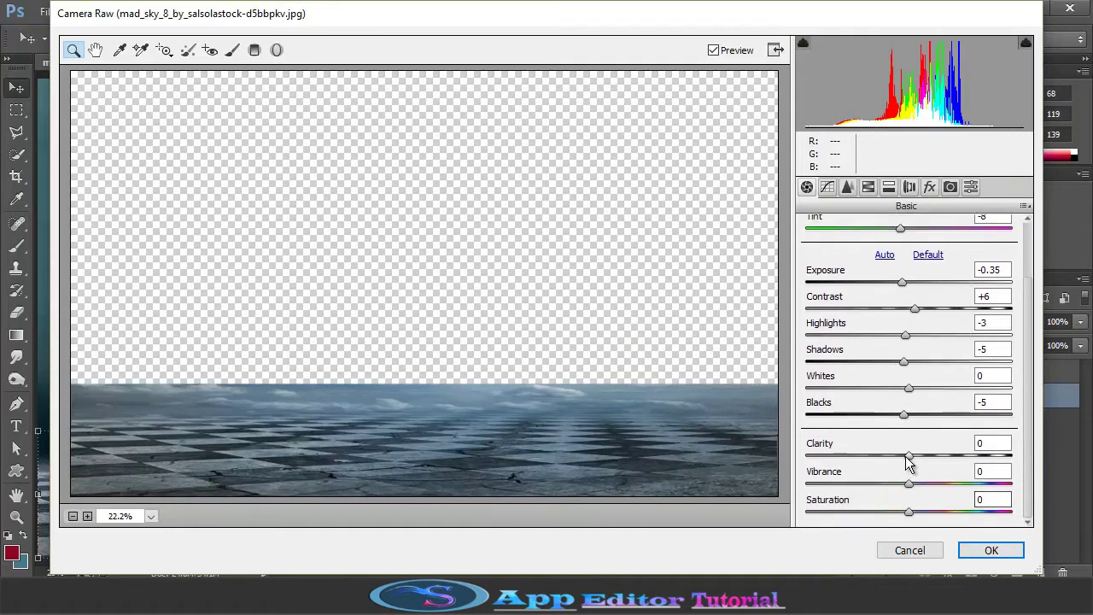
{"action": "mouse_move", "coordinate": [907, 455]}
{"action": "left_mouse_down"}
{"action": "mouse_move", "coordinate": [933, 457]}
{"action": "mouse_move", "coordinate": [911, 485]}
{"action": "mouse_move", "coordinate": [908, 513]}
{"action": "left_mouse_up"}
{"action": "left_click", "coordinate": [975, 549]}
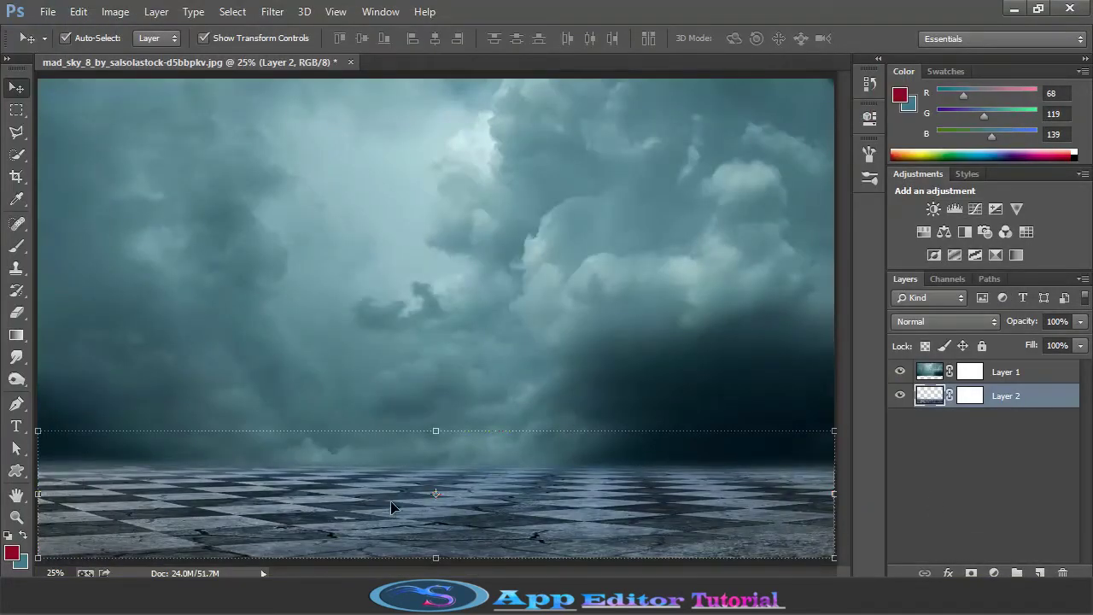
{"action": "left_click", "coordinate": [936, 378]}
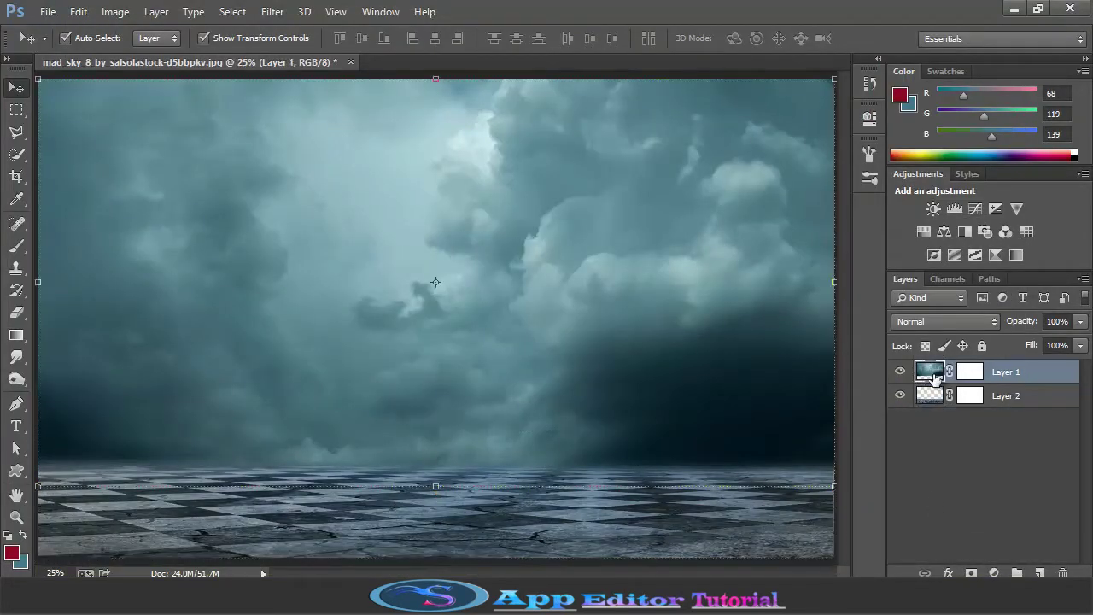
Add a clipped Hue/Saturation layer to the sky with Hue +10 and Lightness -7.
{"action": "left_click", "coordinate": [994, 573]}
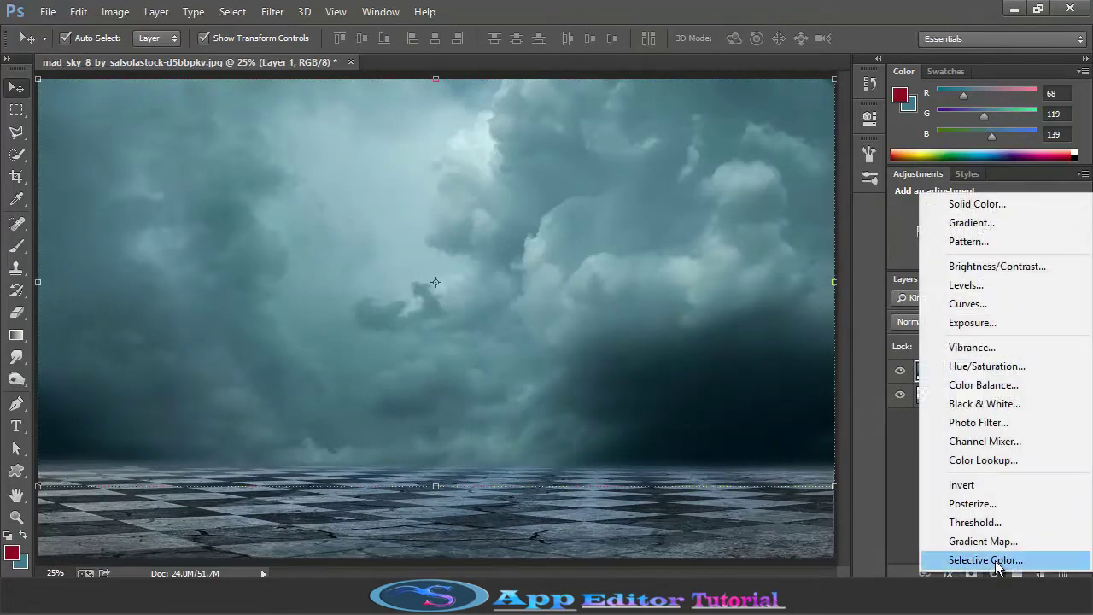
{"action": "left_click", "coordinate": [974, 368]}
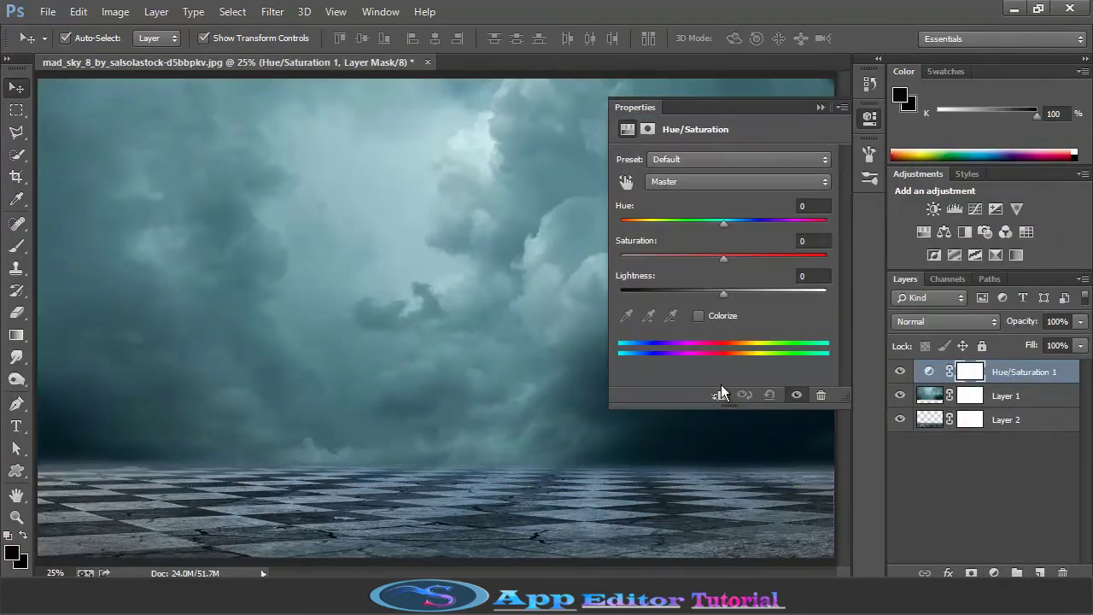
{"action": "left_click", "coordinate": [722, 396]}
{"action": "left_click_drag", "start_coordinate": [723, 291], "coordinate": [716, 292]}
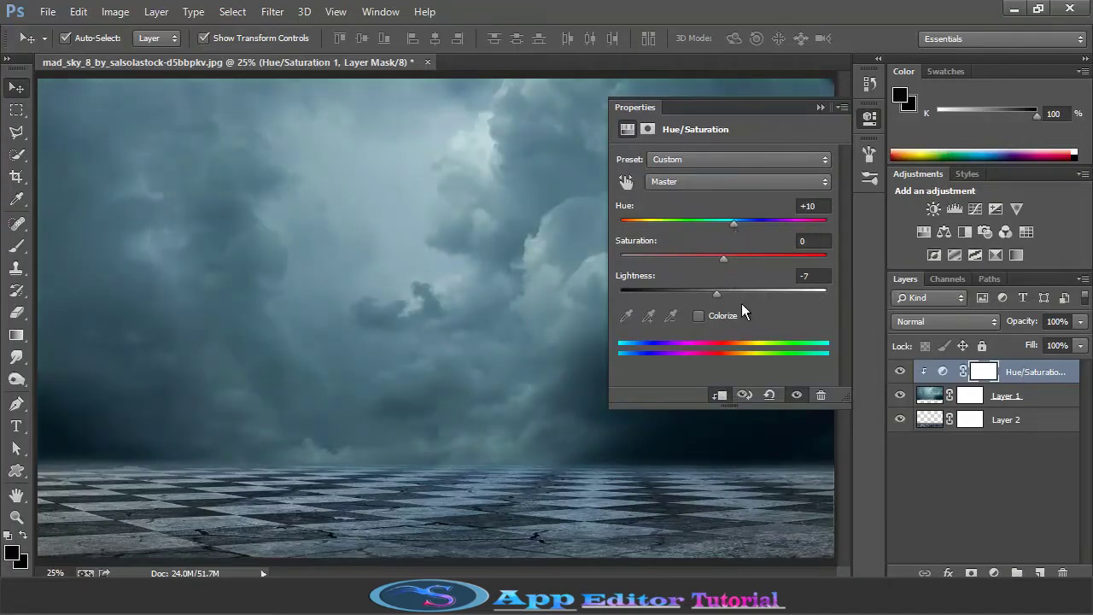
{"action": "left_click", "coordinate": [819, 107]}
Add a clipped Hue/Saturation layer to the floor with Hue -5 and Lightness -4.
{"action": "left_click", "coordinate": [934, 419]}
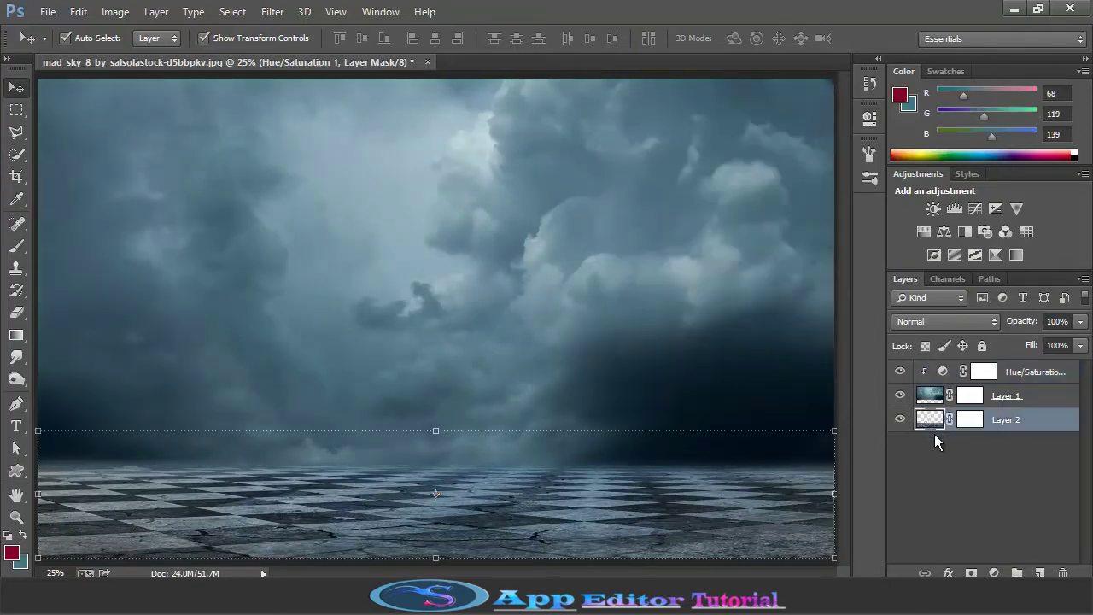
{"action": "left_click", "coordinate": [994, 573]}
{"action": "left_click", "coordinate": [987, 364]}
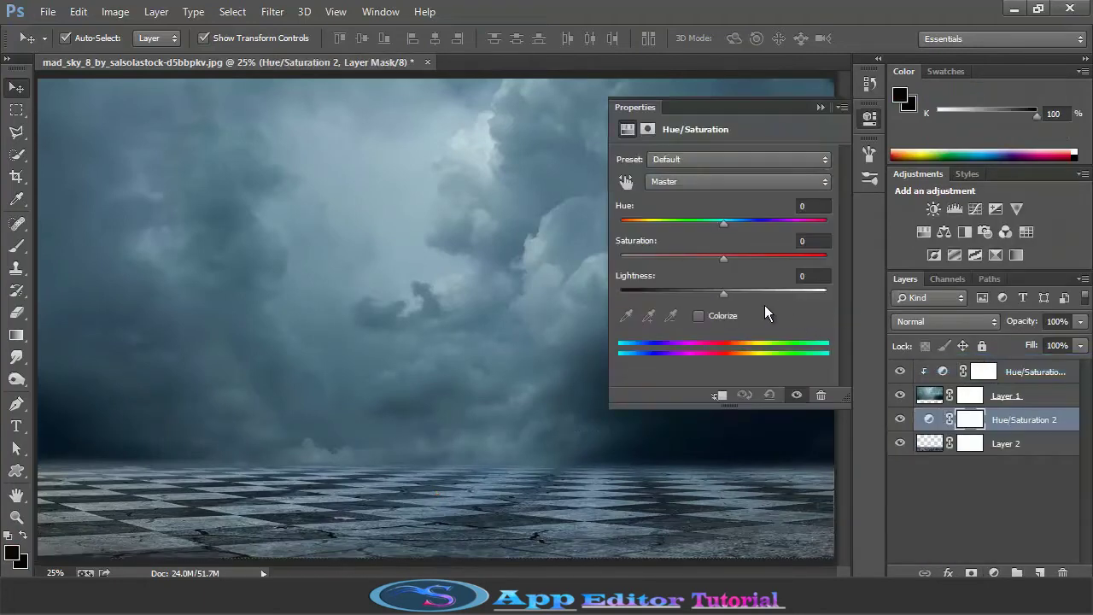
{"action": "left_click", "coordinate": [720, 397]}
{"action": "left_click_drag", "start_coordinate": [724, 294], "coordinate": [720, 295]}
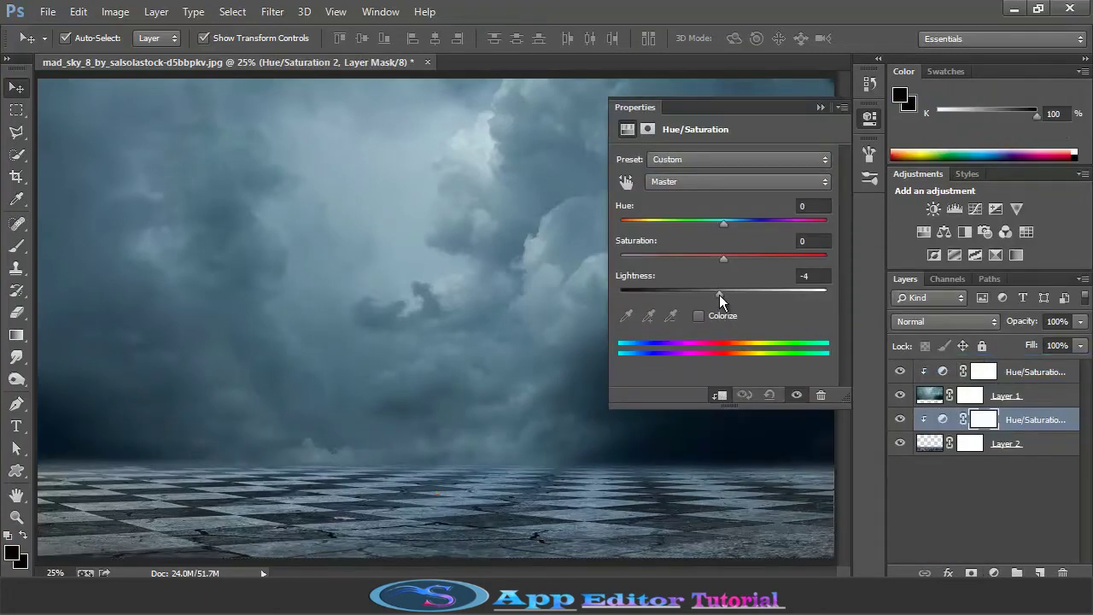
{"action": "left_click_drag", "start_coordinate": [723, 223], "coordinate": [720, 228]}
{"action": "left_click", "coordinate": [817, 103]}
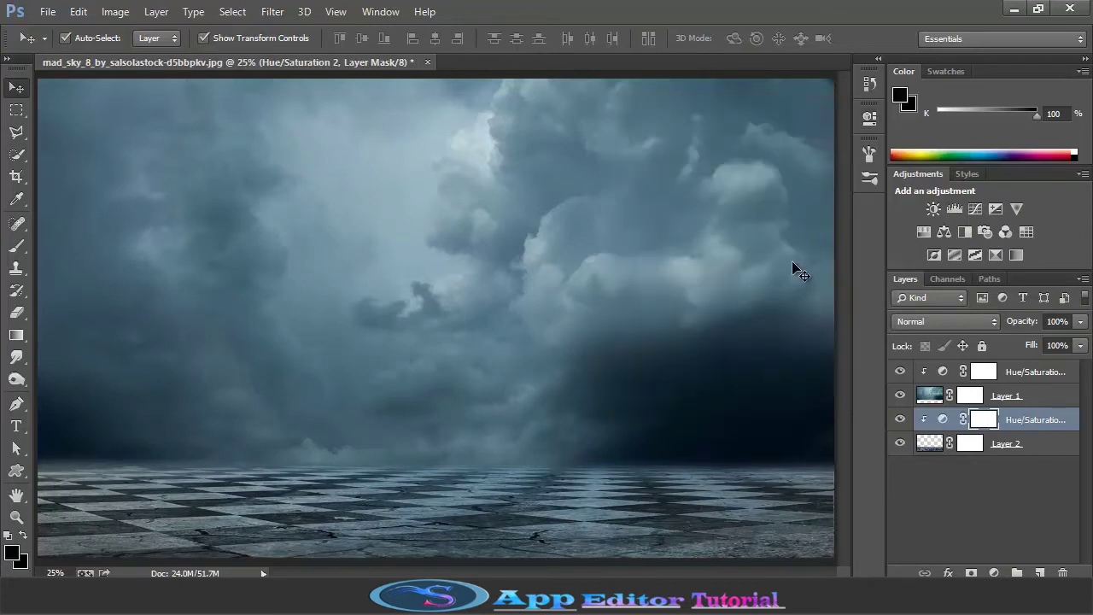
{"action": "left_click", "coordinate": [1017, 388]}
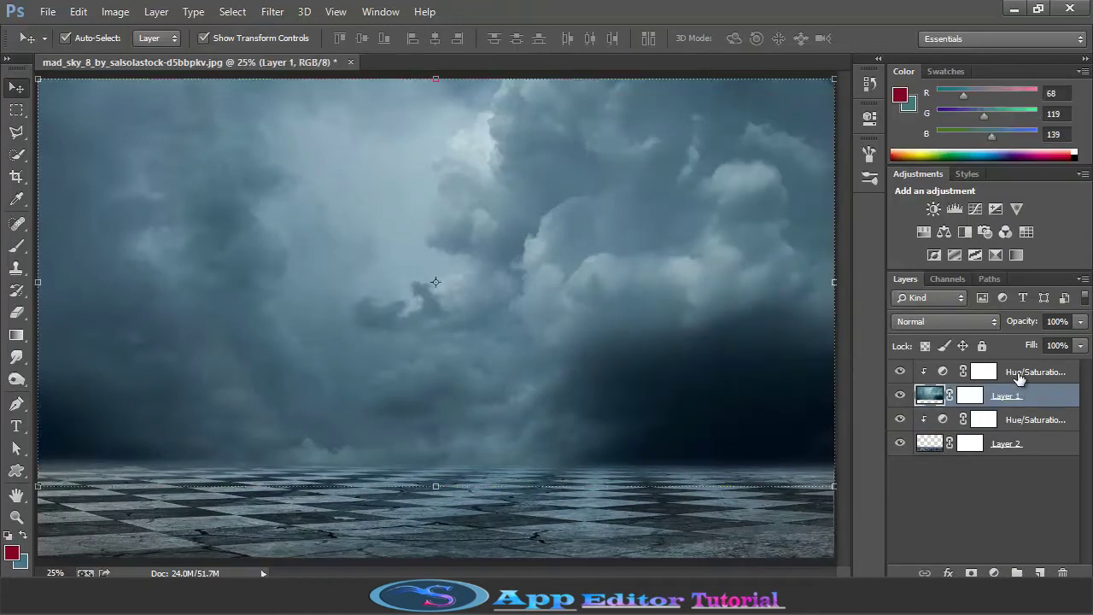
{"action": "left_click", "coordinate": [1025, 419]}
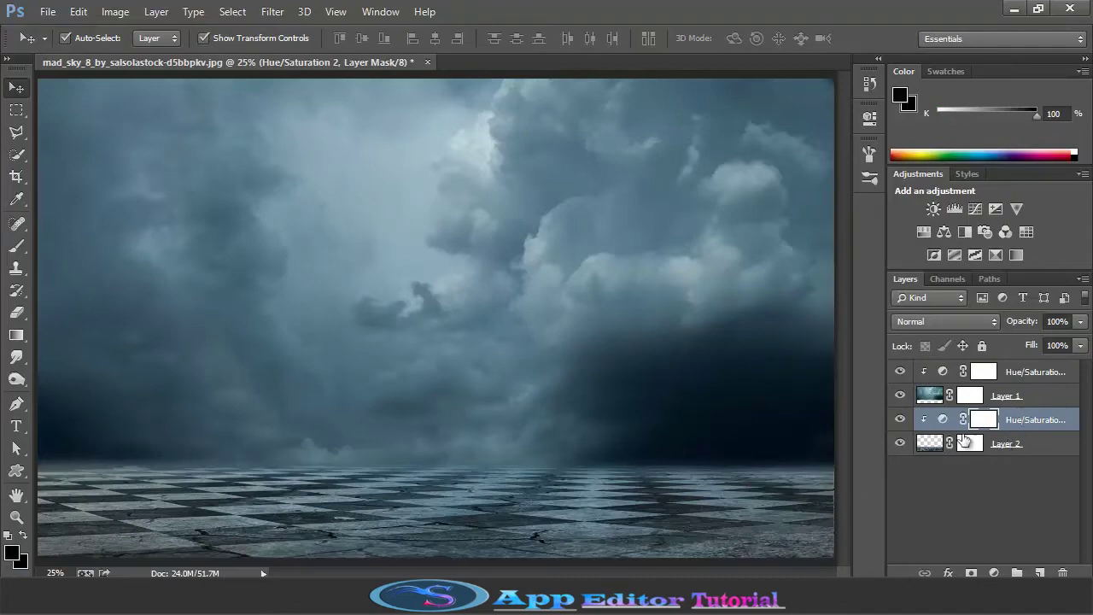
{"action": "left_click", "coordinate": [44, 12]}
{"action": "left_click", "coordinate": [67, 44]}
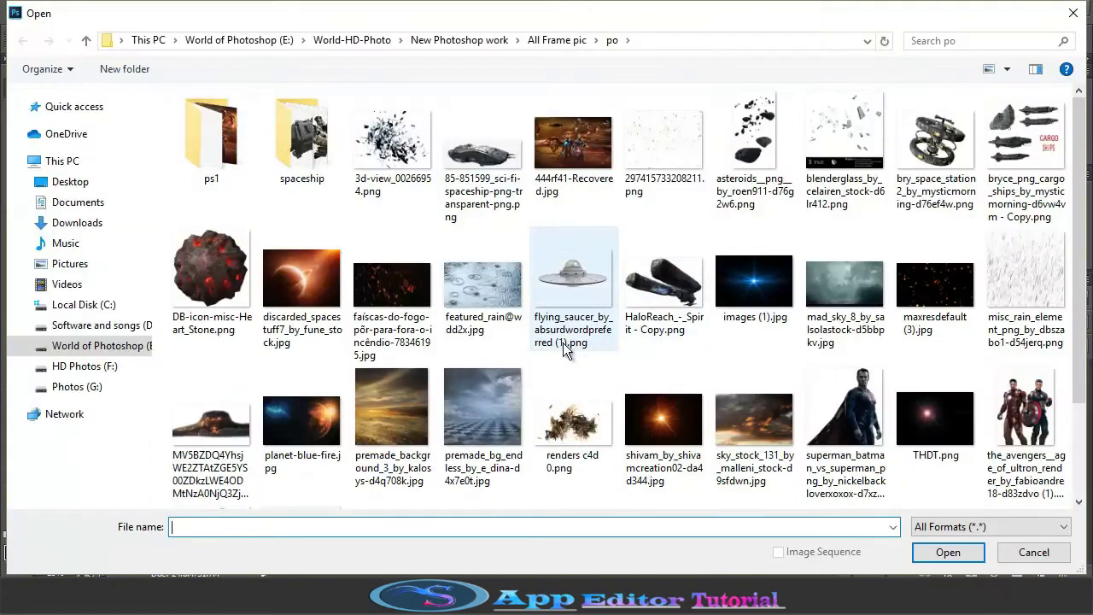
{"action": "left_click", "coordinate": [483, 282]}
{"action": "left_click", "coordinate": [948, 552]}
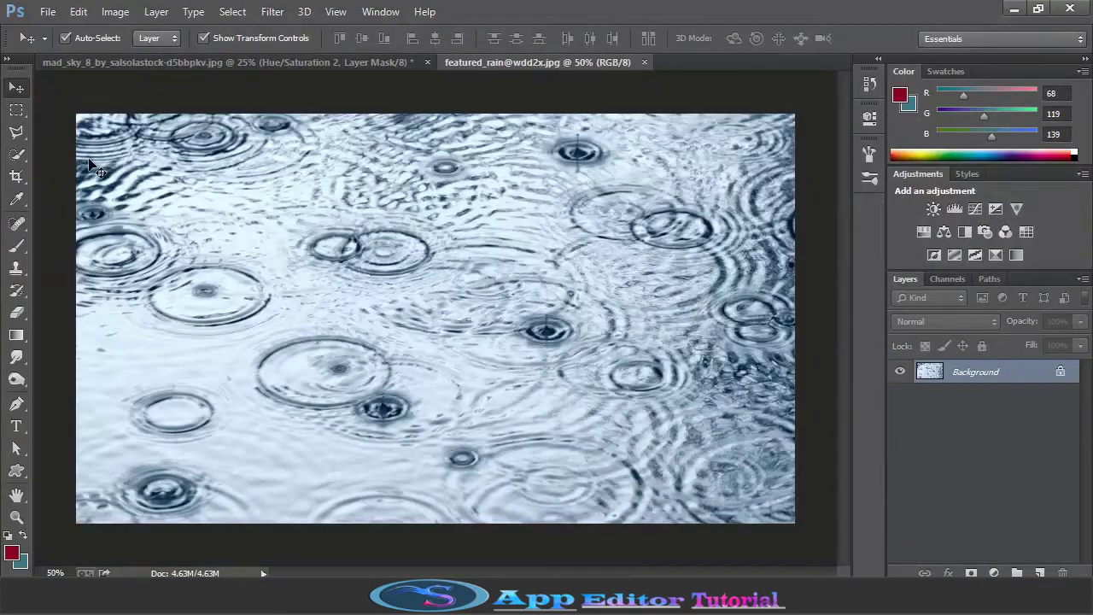
{"action": "left_click_drag", "start_coordinate": [159, 152], "coordinate": [411, 431]}
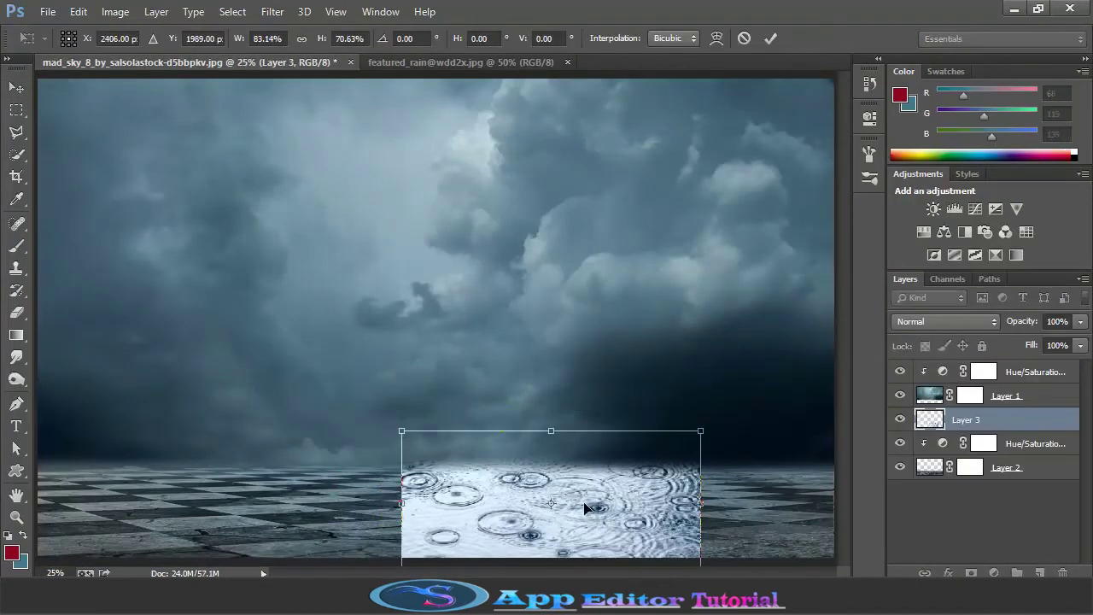
Scale the rain layer across the full floor width and blend it in Soft Light.
{"action": "mouse_move", "coordinate": [588, 511]}
{"action": "left_mouse_down"}
{"action": "mouse_move", "coordinate": [218, 488]}
{"action": "mouse_move", "coordinate": [215, 459]}
{"action": "left_mouse_up"}
{"action": "left_click_drag", "start_coordinate": [187, 410], "coordinate": [195, 441]}
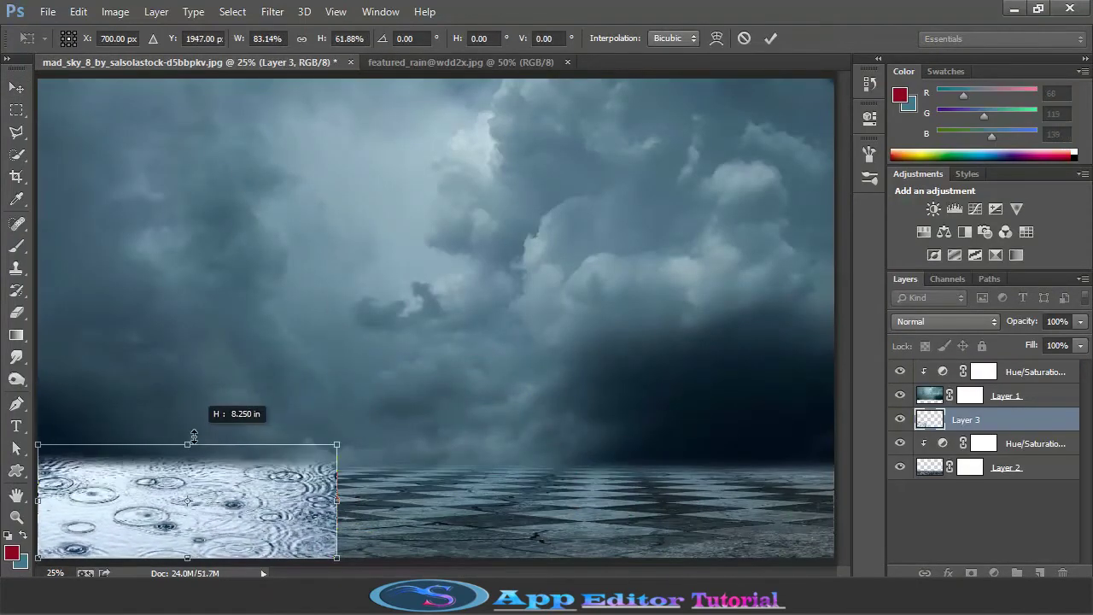
{"action": "left_click_drag", "start_coordinate": [350, 506], "coordinate": [841, 505]}
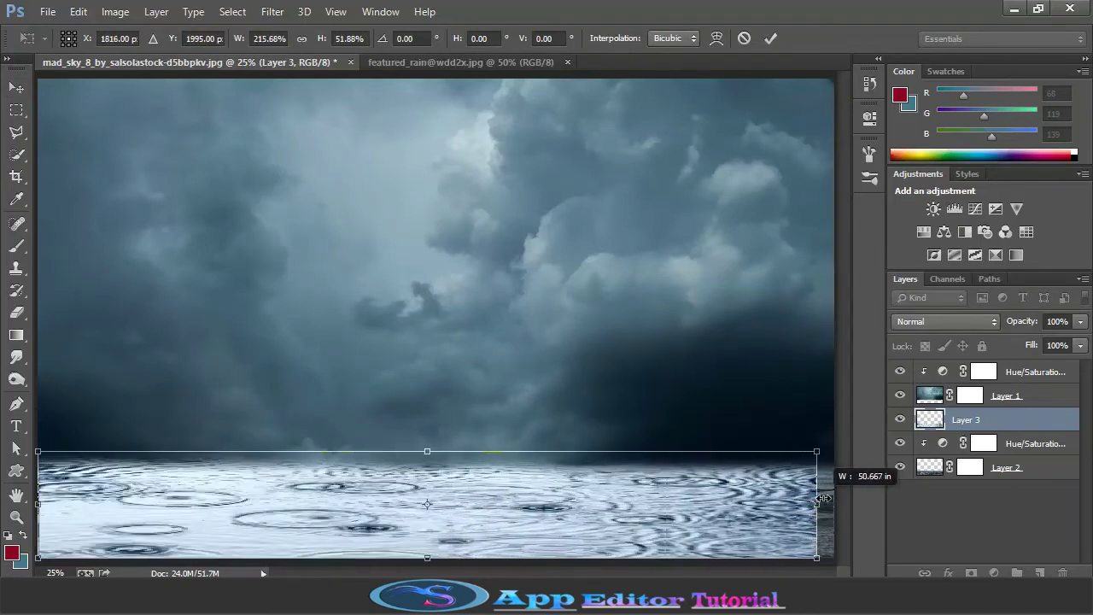
{"action": "left_click", "coordinate": [763, 45]}
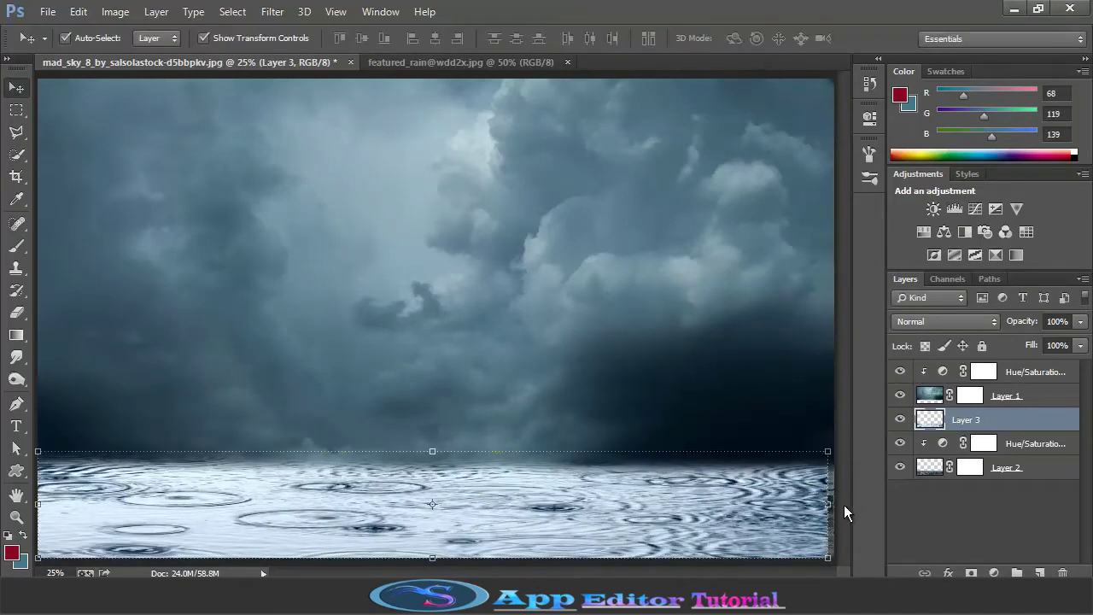
{"action": "key", "text": "ctrl+t"}
{"action": "left_click_drag", "start_coordinate": [828, 504], "coordinate": [834, 504]}
{"action": "left_click", "coordinate": [771, 39]}
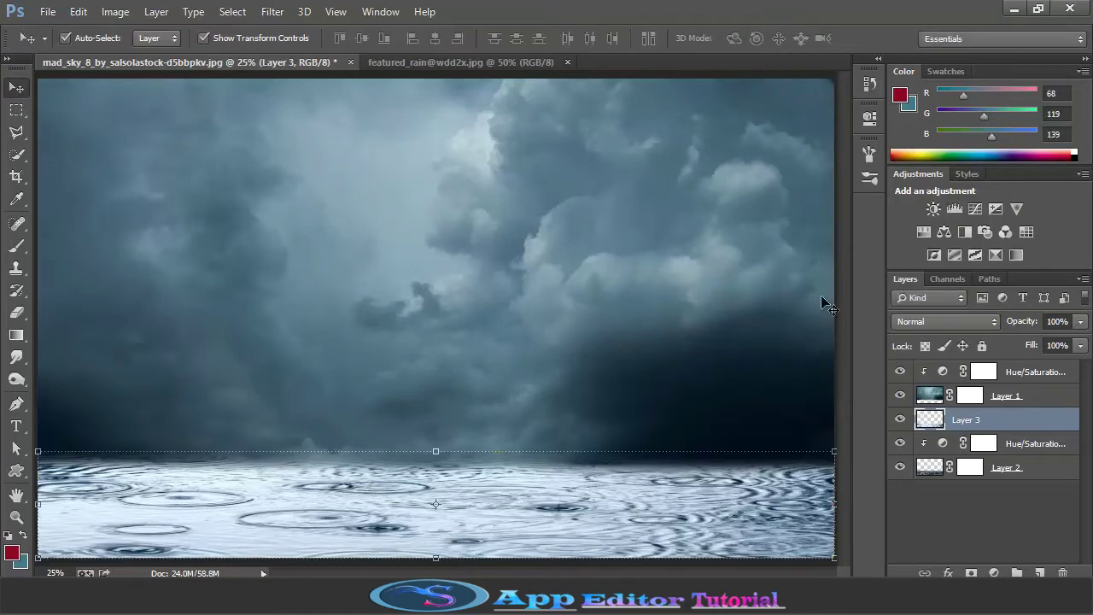
{"action": "left_click", "coordinate": [949, 320]}
{"action": "left_click", "coordinate": [913, 229]}
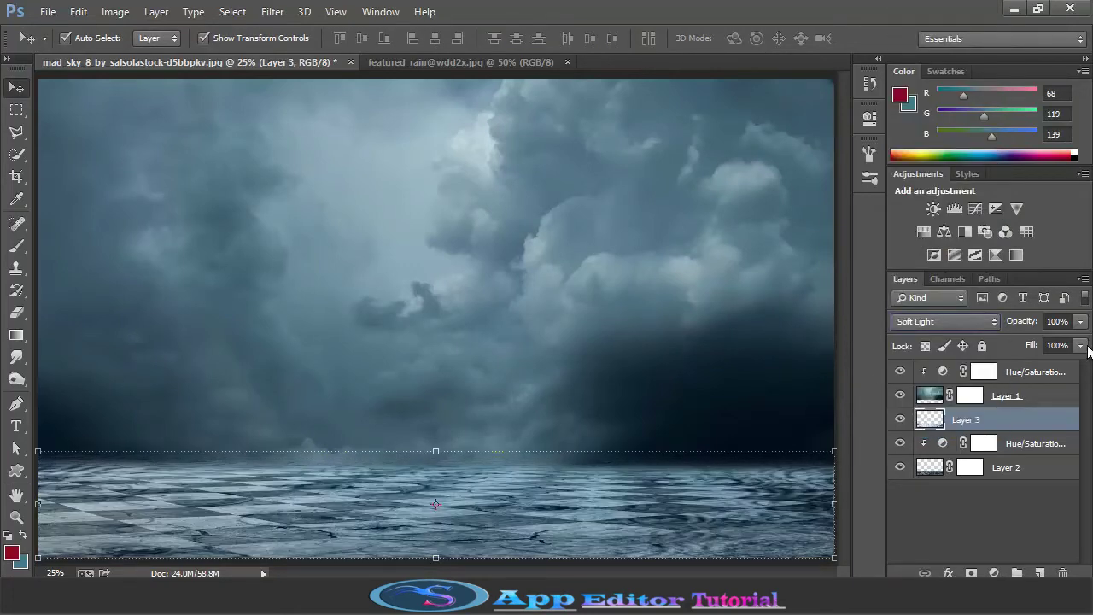
Lower the rain layer's fill to 53% and erase its hard edge along the horizon.
{"action": "left_click", "coordinate": [1080, 345]}
{"action": "left_click_drag", "start_coordinate": [1078, 367], "coordinate": [1049, 369]}
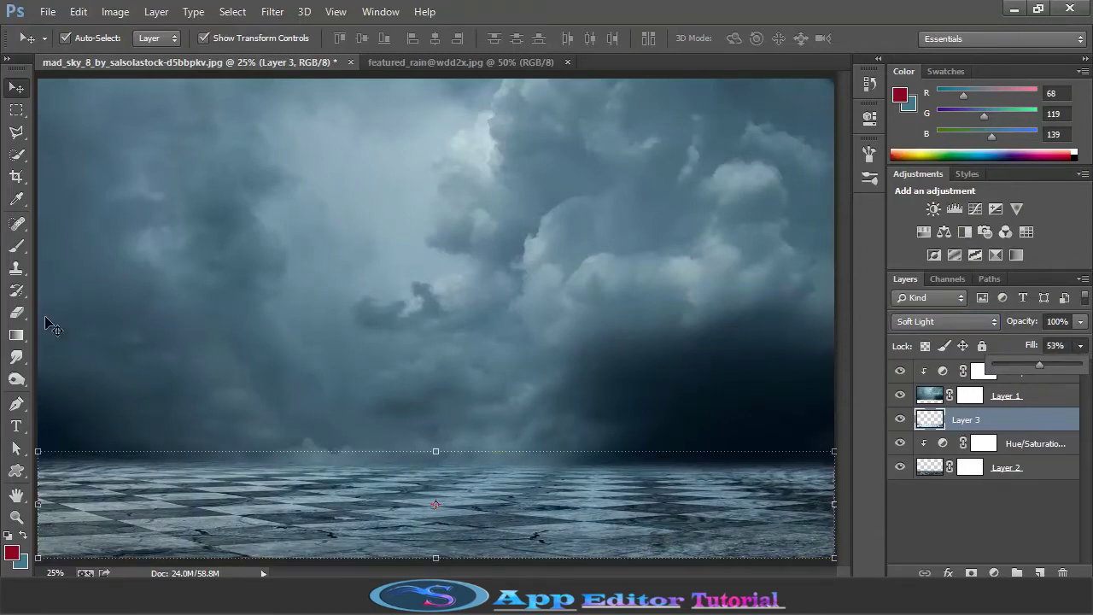
{"action": "key", "text": "e"}
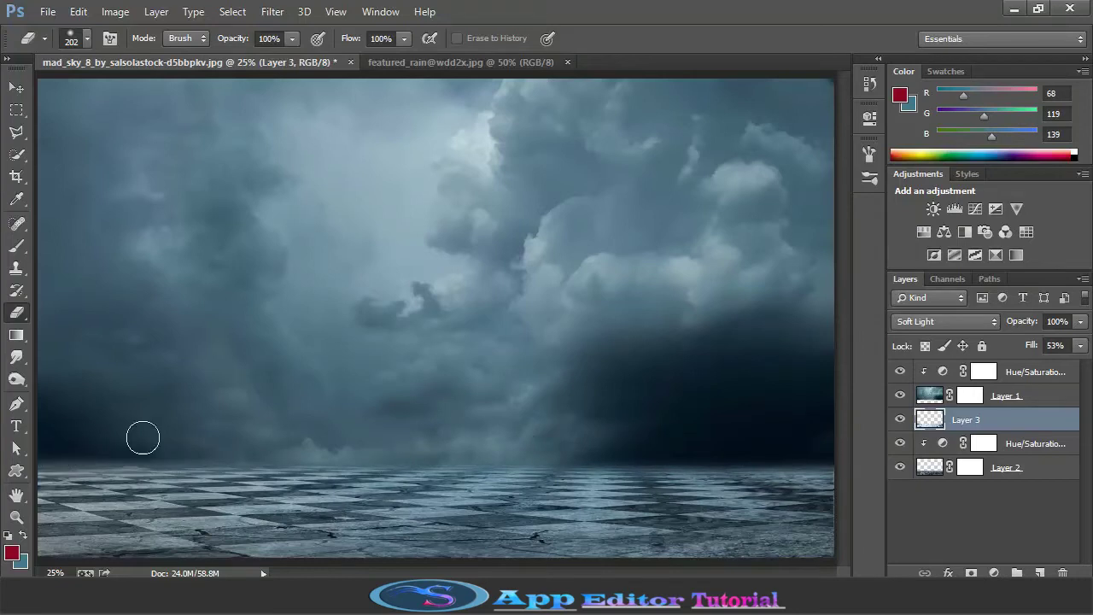
{"action": "left_click_drag", "start_coordinate": [643, 413], "coordinate": [777, 428]}
Add a layer mask to the rain layer after re-confirming its transform.
{"action": "left_click", "coordinate": [16, 87]}
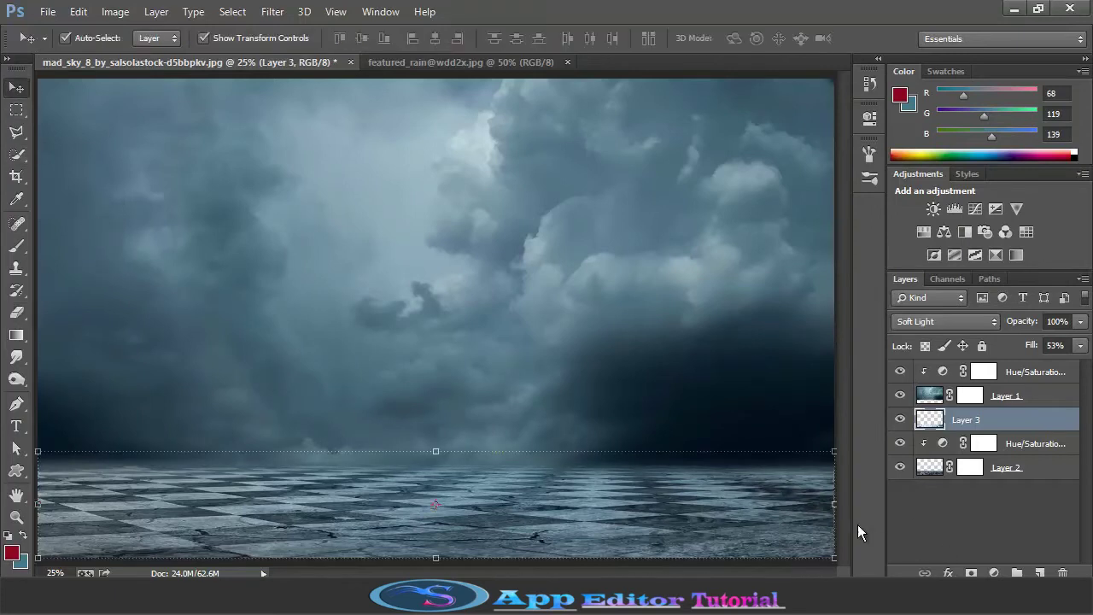
{"action": "key", "text": "ctrl+t"}
{"action": "left_click", "coordinate": [770, 38]}
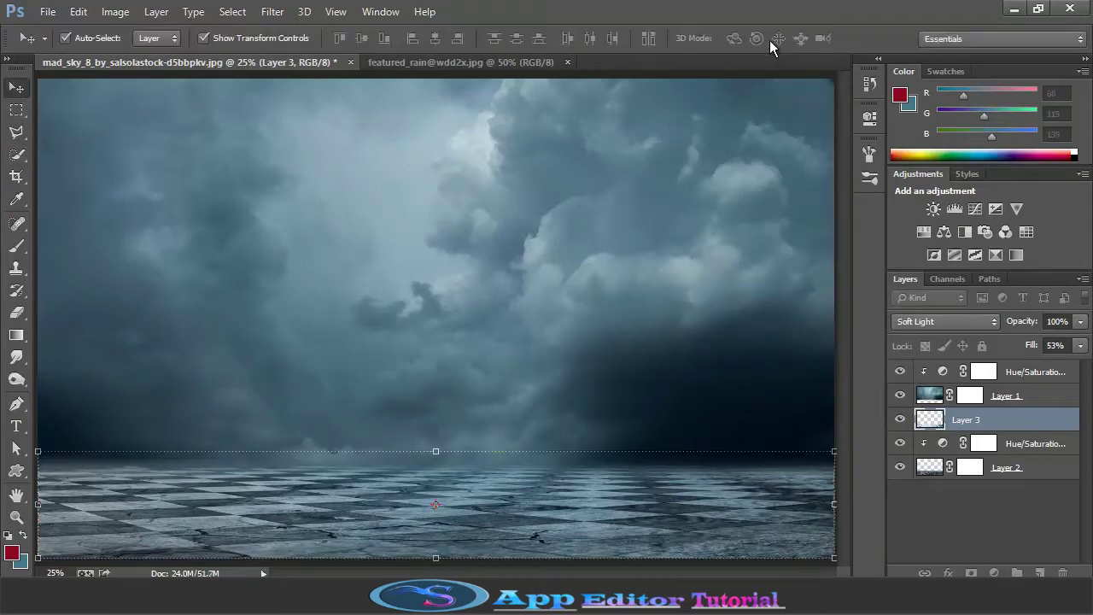
{"action": "left_click", "coordinate": [971, 573]}
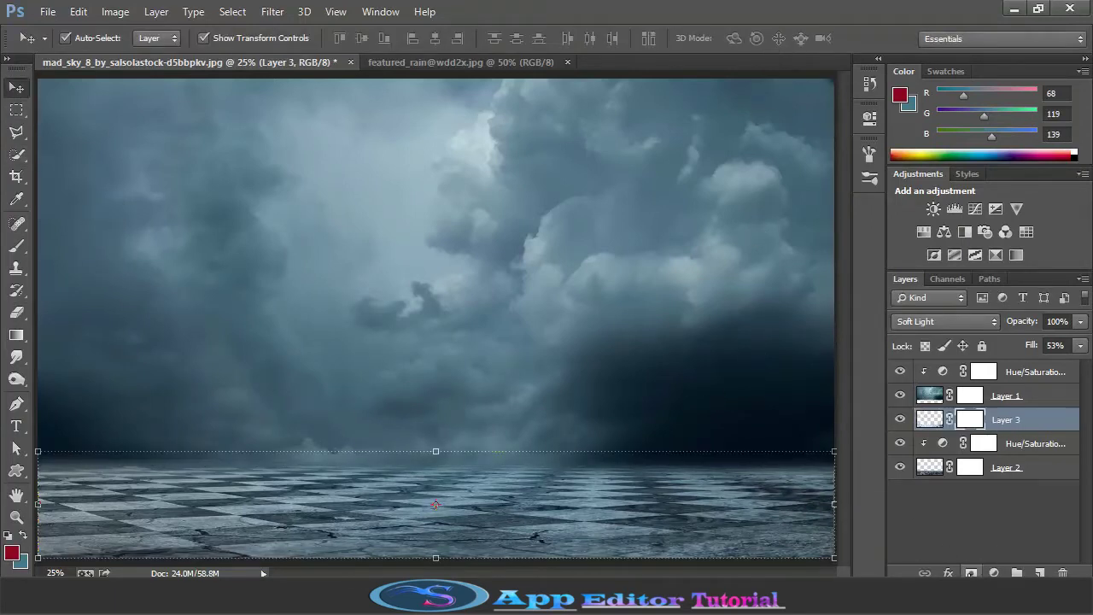
{"action": "left_click", "coordinate": [929, 419]}
{"action": "left_click", "coordinate": [17, 380]}
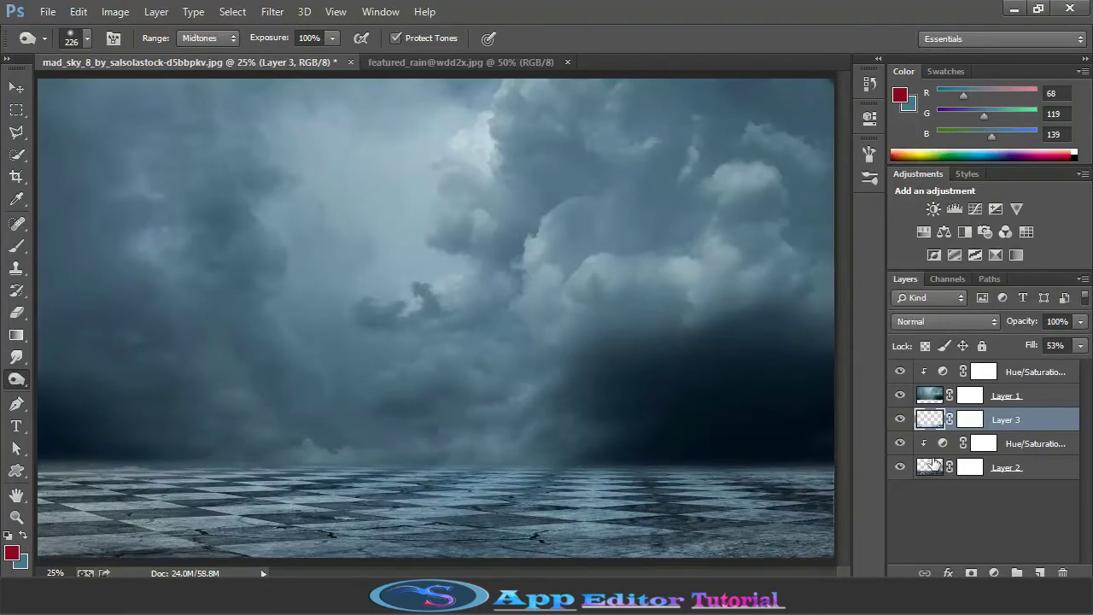
Check the floor, rain and sky layers, then close the featured_rain image.
{"action": "left_click", "coordinate": [935, 464]}
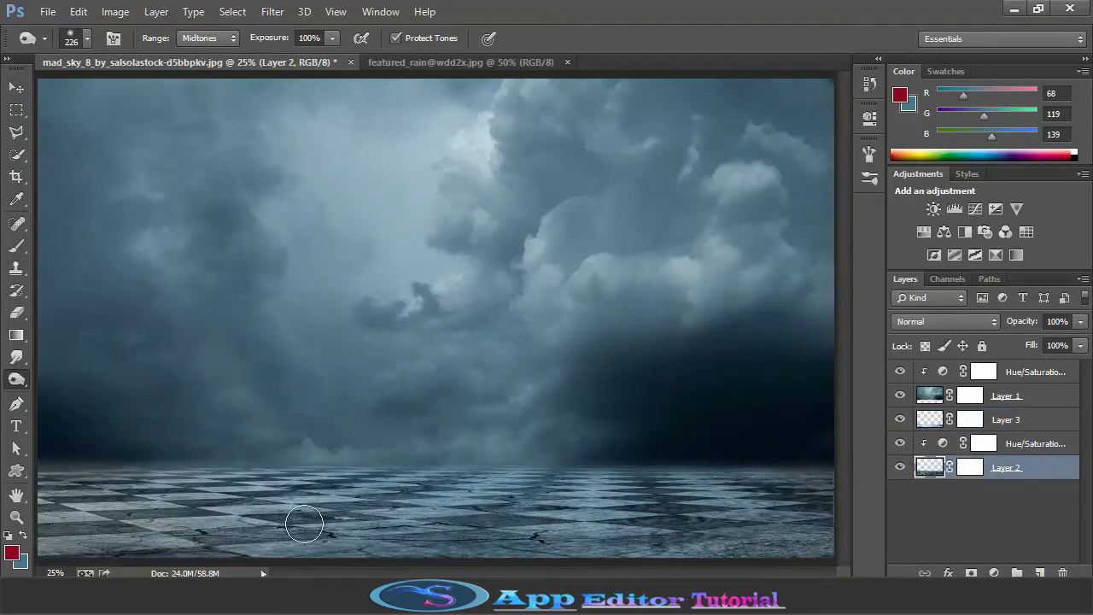
{"action": "left_click", "coordinate": [941, 417]}
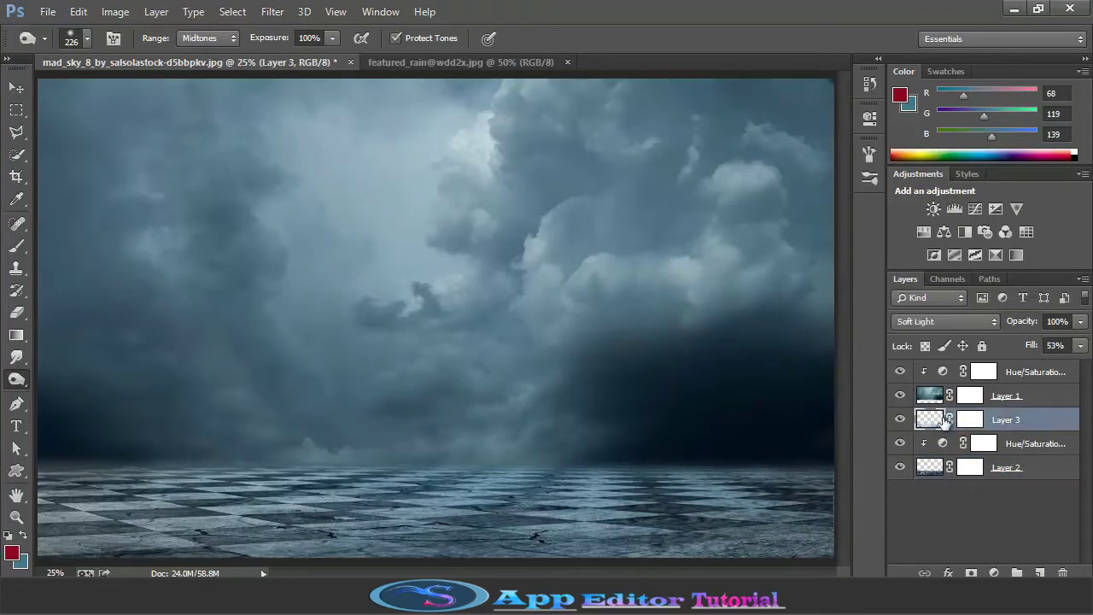
{"action": "left_click", "coordinate": [931, 398]}
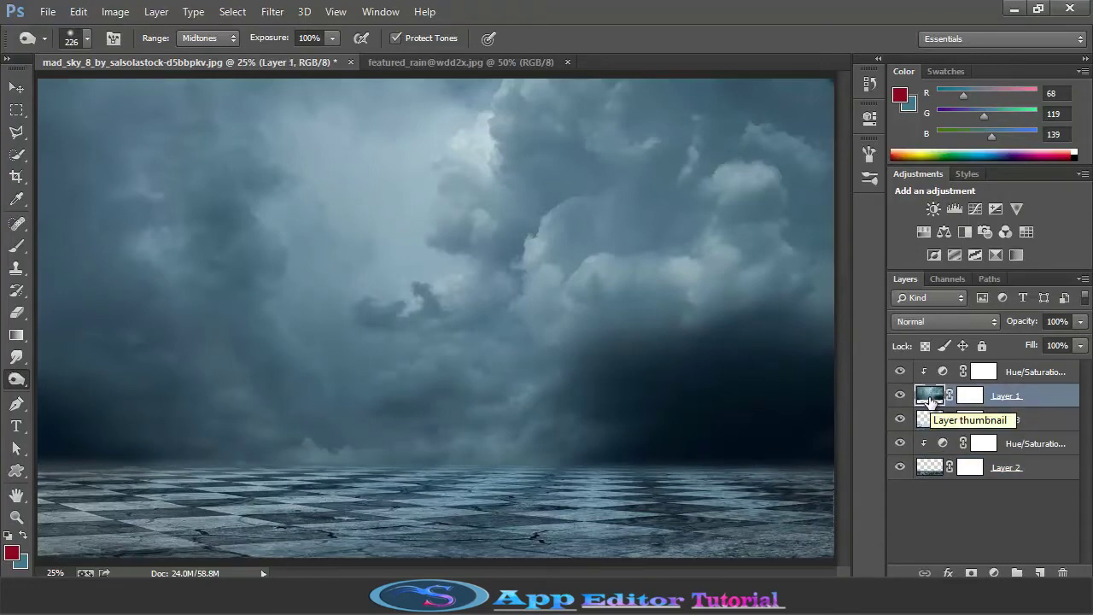
{"action": "left_click", "coordinate": [478, 62]}
{"action": "left_click", "coordinate": [567, 62]}
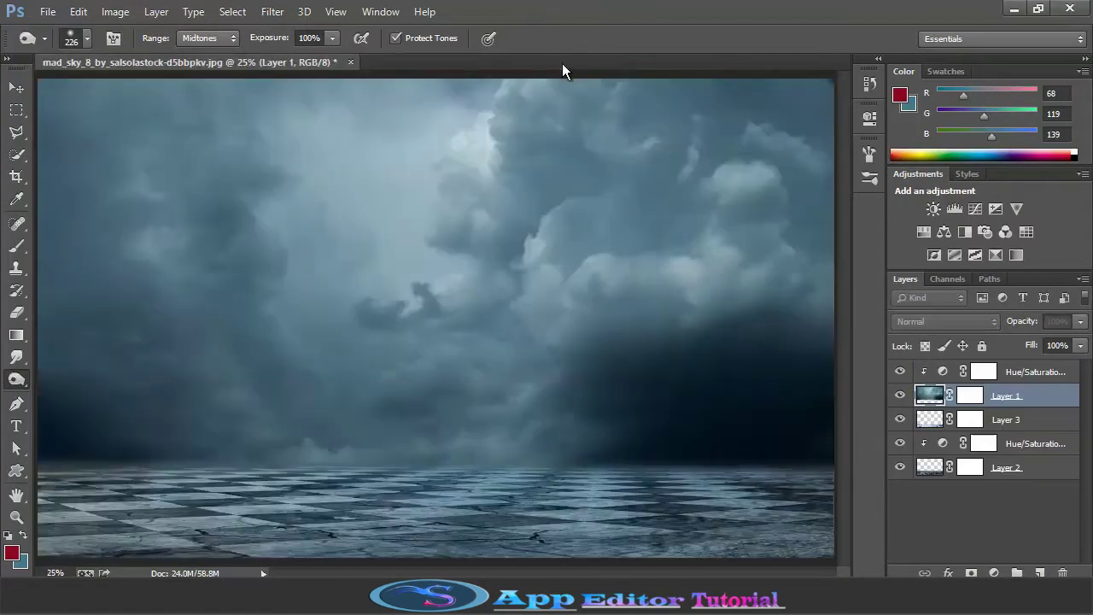
Open the superman cutout and misc_rain images together.
{"action": "left_click", "coordinate": [47, 12]}
{"action": "left_click", "coordinate": [63, 47]}
{"action": "left_click", "coordinate": [846, 414]}
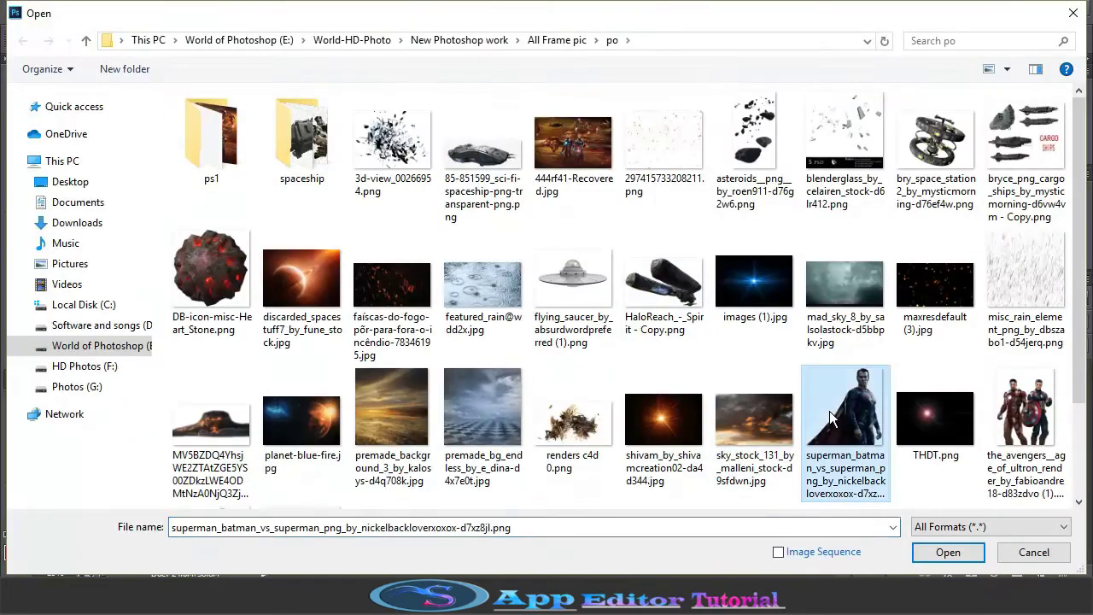
{"action": "left_click", "coordinate": [1039, 296], "text": "ctrl"}
{"action": "left_click", "coordinate": [948, 552]}
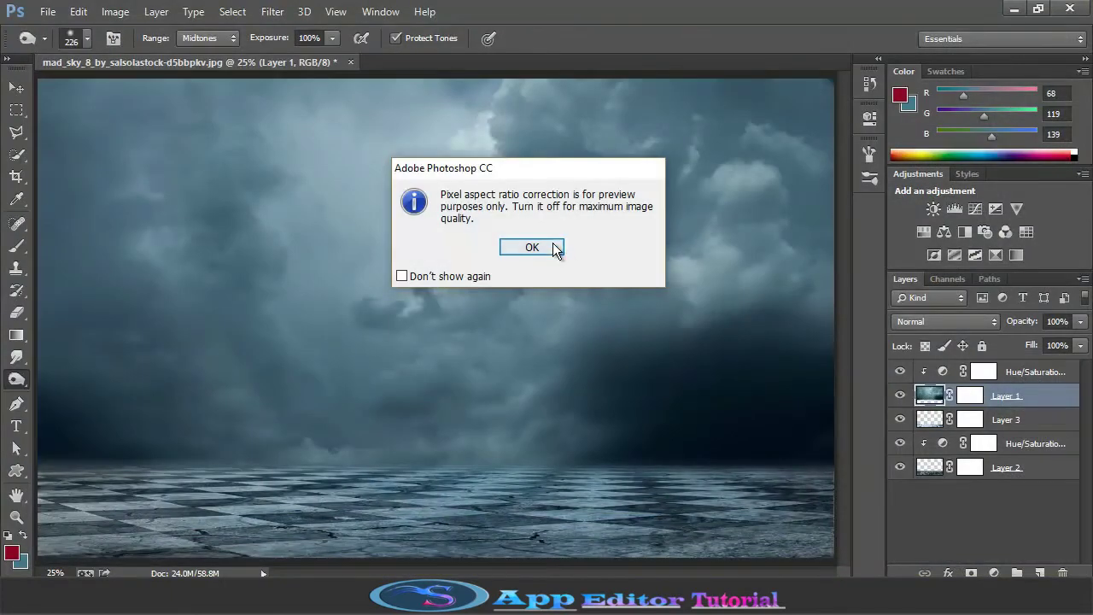
{"action": "left_click", "coordinate": [546, 246]}
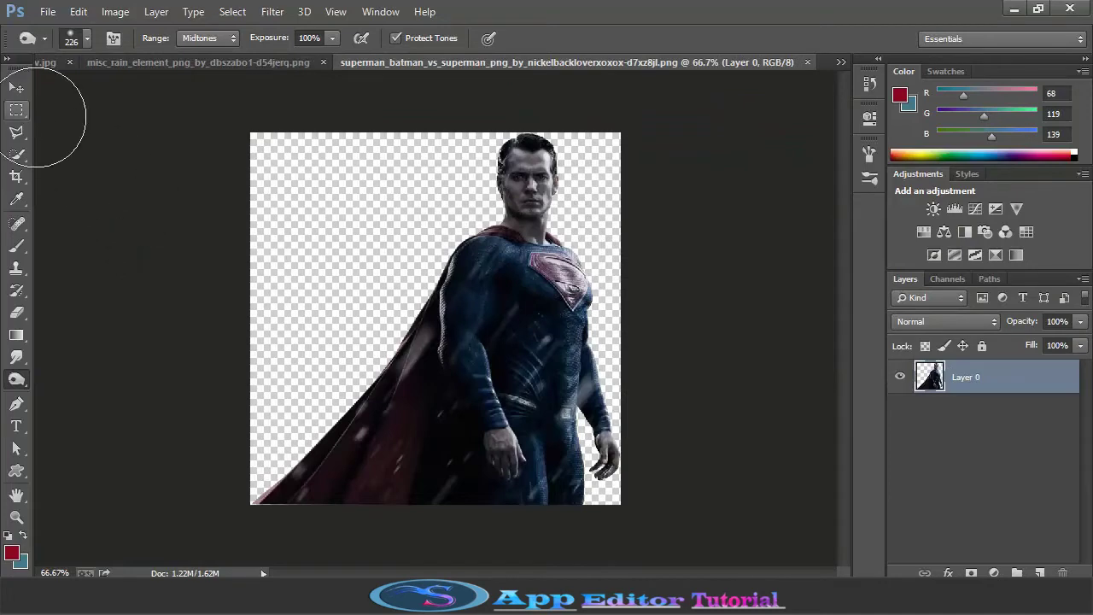
Move Superman into the sky scene over the floor and enlarge him to about 234%.
{"action": "left_click", "coordinate": [16, 87]}
{"action": "left_click_drag", "start_coordinate": [491, 271], "coordinate": [202, 168]}
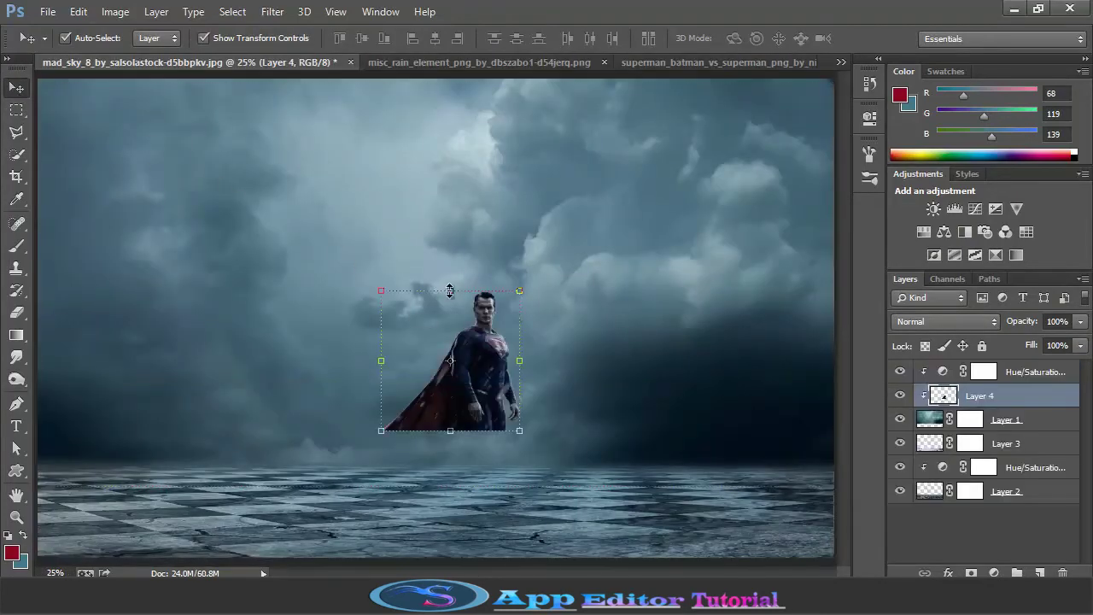
{"action": "mouse_move", "coordinate": [451, 292]}
{"action": "left_mouse_down"}
{"action": "mouse_move", "coordinate": [408, 408]}
{"action": "mouse_move", "coordinate": [410, 157]}
{"action": "left_mouse_up"}
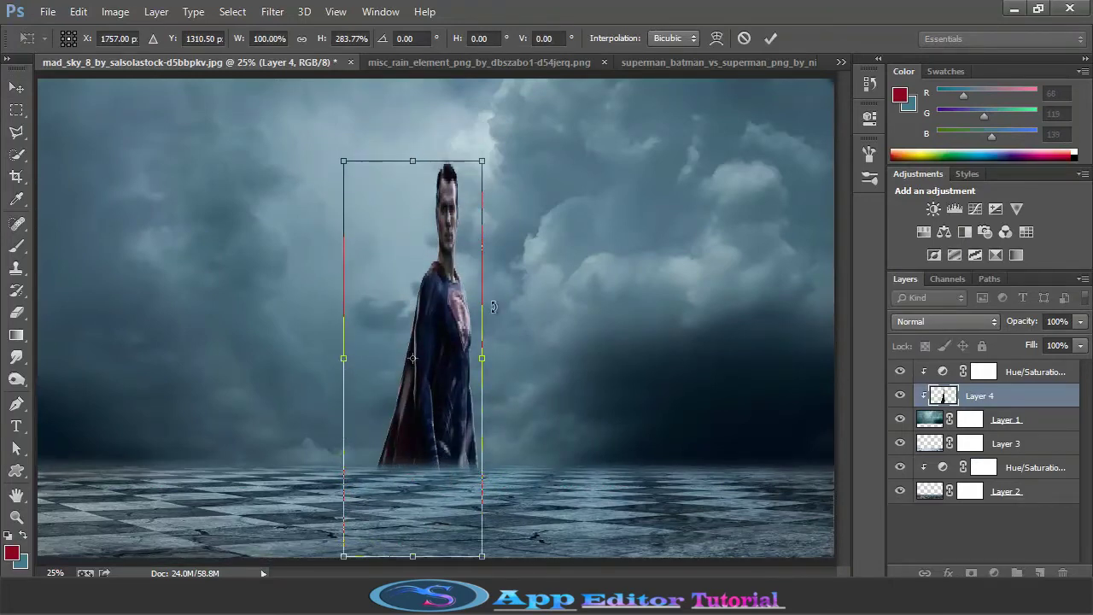
{"action": "left_click_drag", "start_coordinate": [482, 358], "coordinate": [664, 359]}
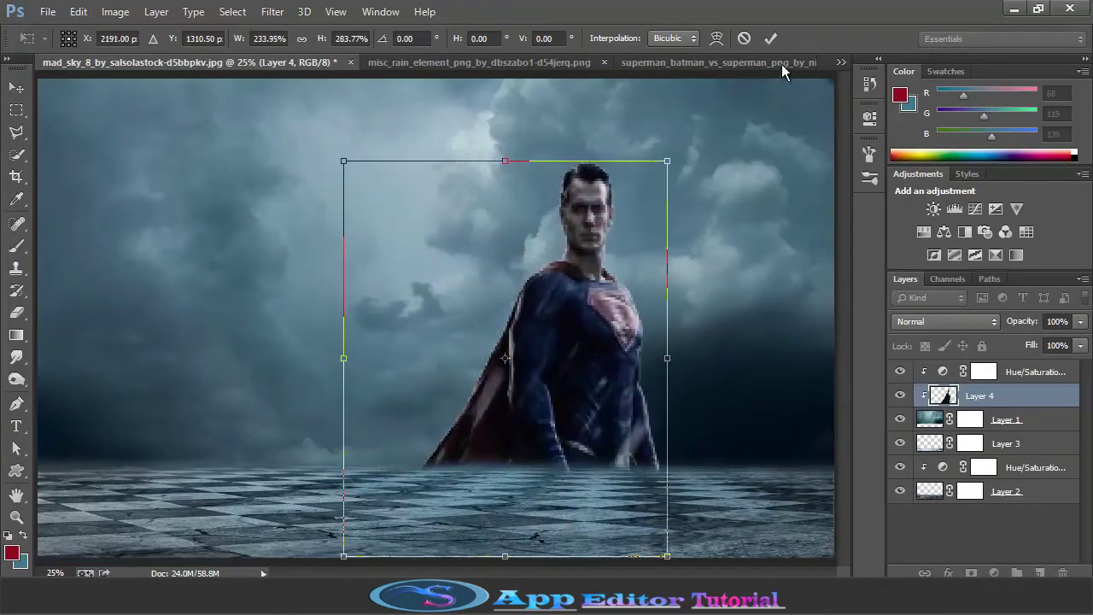
{"action": "left_click", "coordinate": [771, 37]}
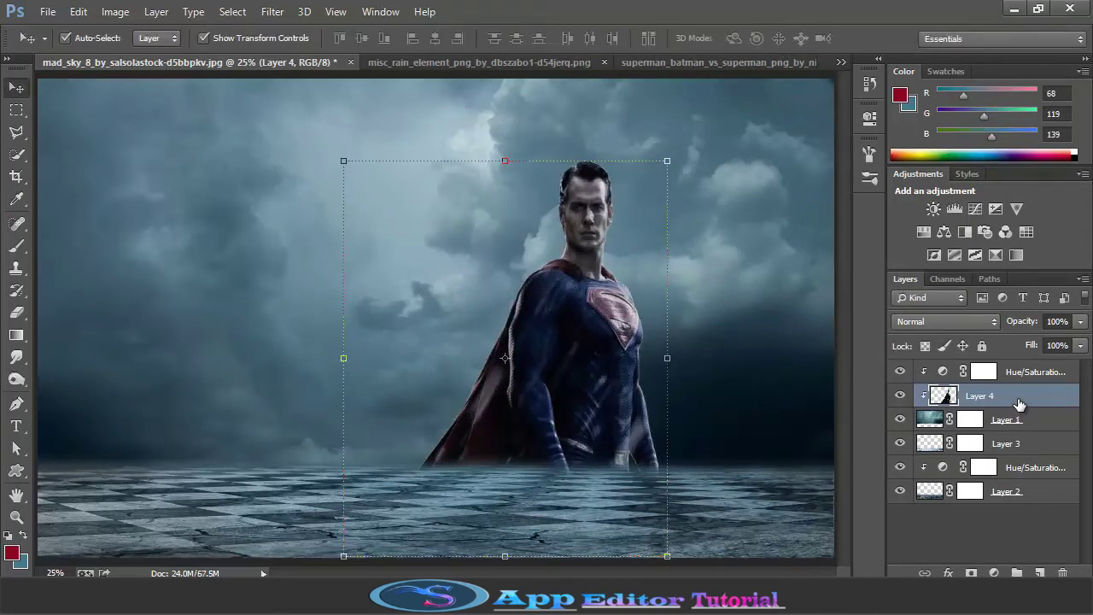
Put Layer 4 on top, release its clipping mask, and shift Superman about 130 px left.
{"action": "mouse_move", "coordinate": [1019, 404]}
{"action": "left_mouse_down"}
{"action": "mouse_move", "coordinate": [1020, 368]}
{"action": "mouse_move", "coordinate": [1016, 384]}
{"action": "left_mouse_up"}
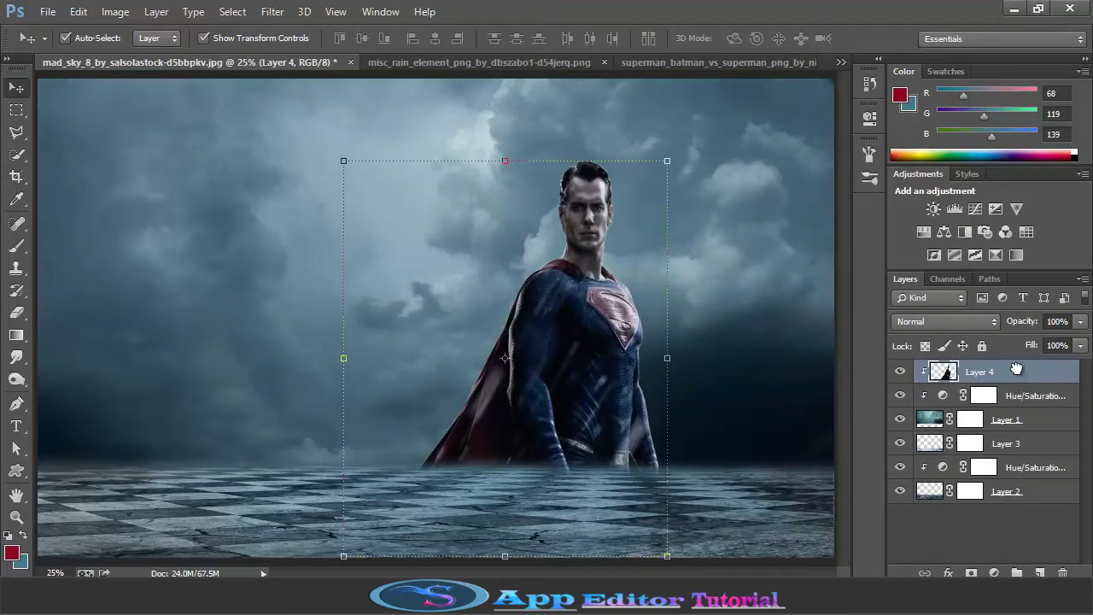
{"action": "key", "text": "ctrl+alt+g"}
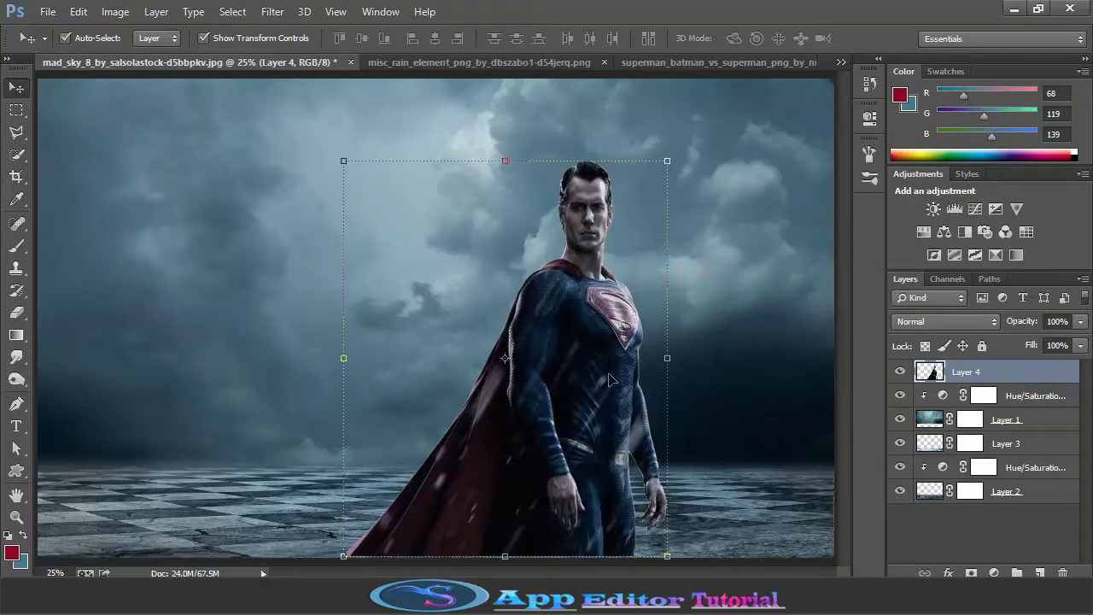
{"action": "key", "text": "ctrl+t"}
{"action": "left_click_drag", "start_coordinate": [598, 335], "coordinate": [484, 340]}
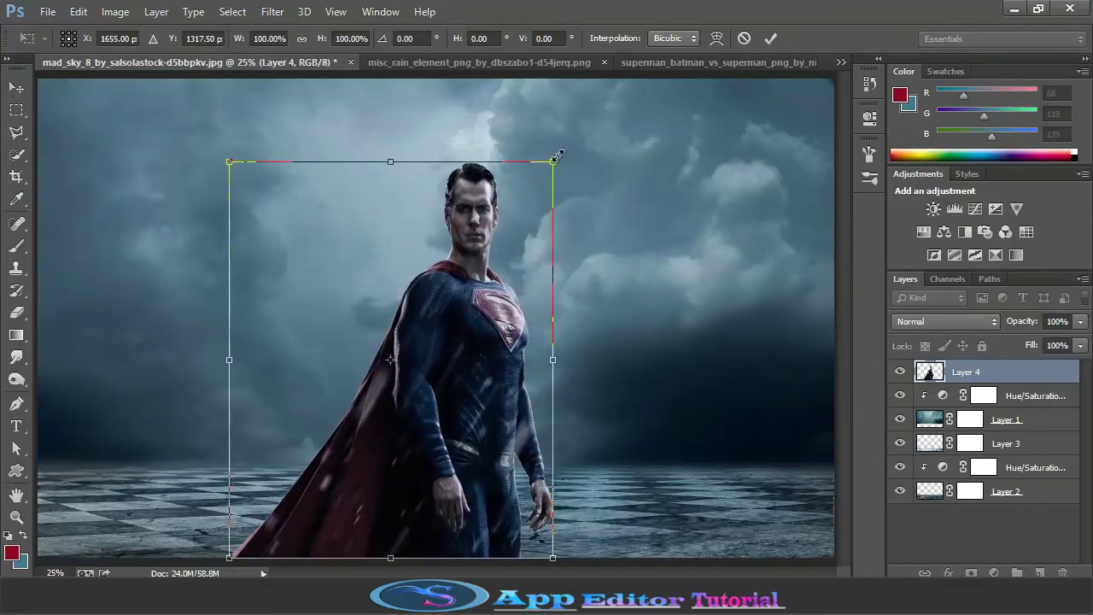
{"action": "left_click_drag", "start_coordinate": [556, 156], "coordinate": [550, 158]}
{"action": "left_click", "coordinate": [771, 37]}
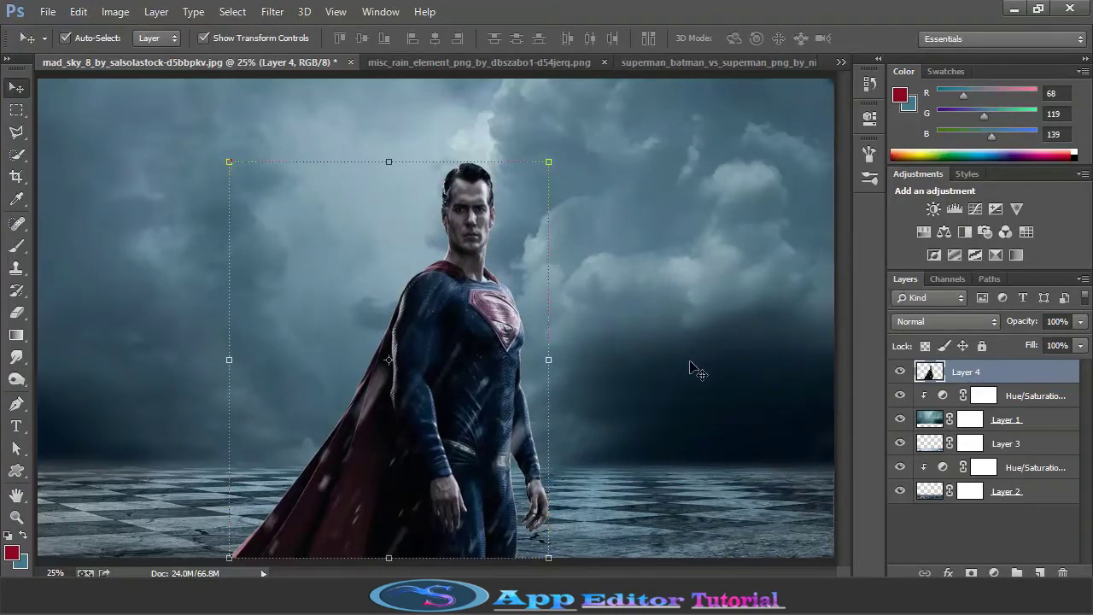
{"action": "key", "text": "ctrl+plus"}
{"action": "key", "text": "ctrl+plus"}
{"action": "key", "text": "ctrl+plus"}
{"action": "key", "text": "ctrl+minus"}
{"action": "key", "text": "ctrl+minus"}
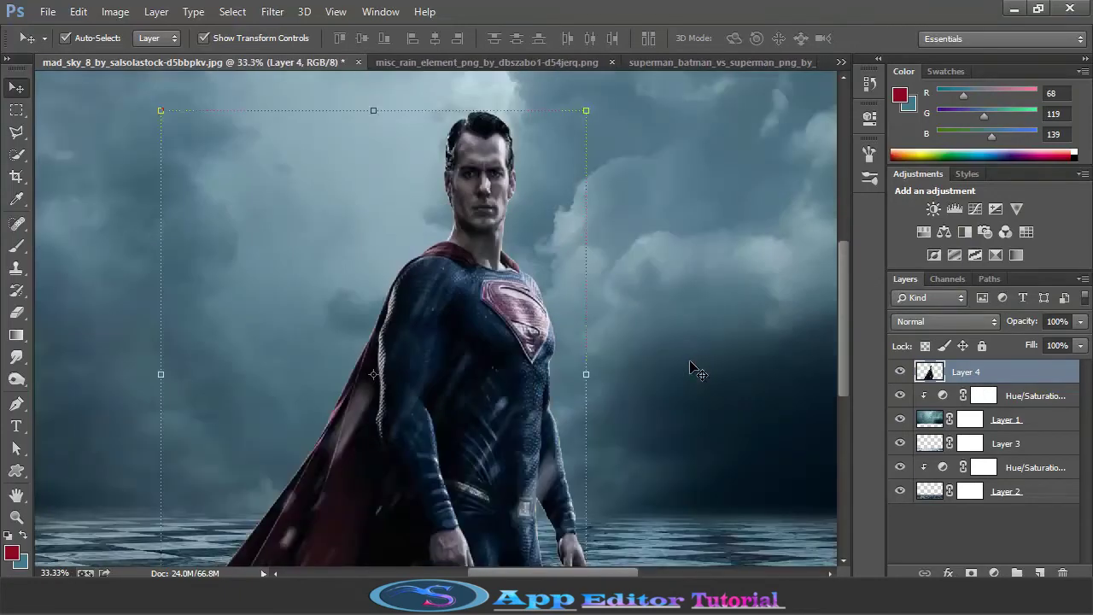
{"action": "key", "text": "ctrl+minus"}
Close the Superman source image and return to the sky composite.
{"action": "left_click", "coordinate": [502, 62]}
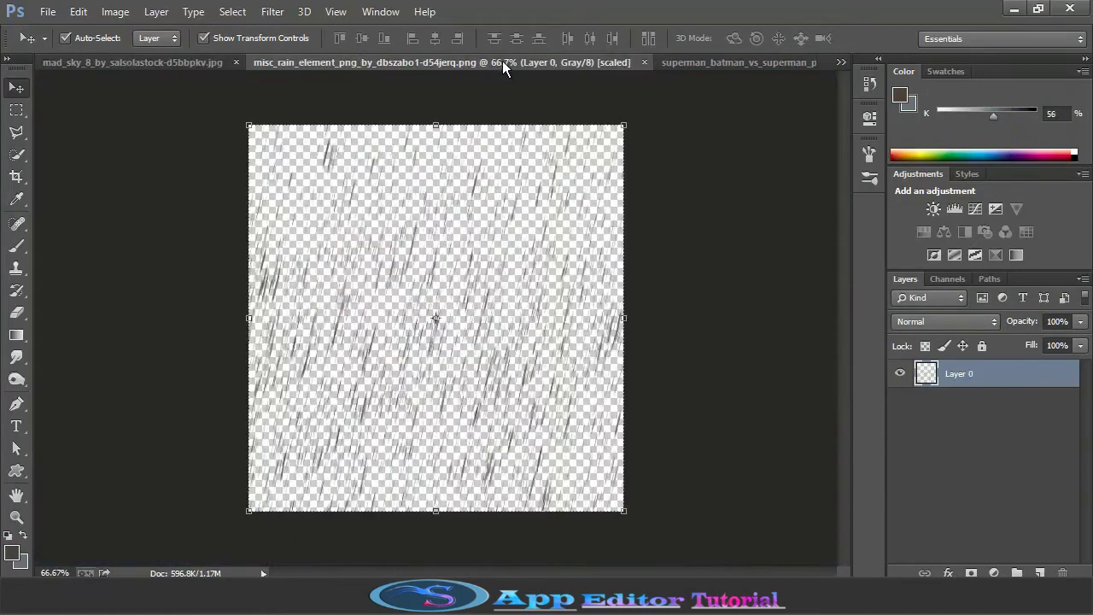
{"action": "left_click", "coordinate": [705, 63]}
{"action": "left_click", "coordinate": [810, 63]}
{"action": "left_click", "coordinate": [183, 63]}
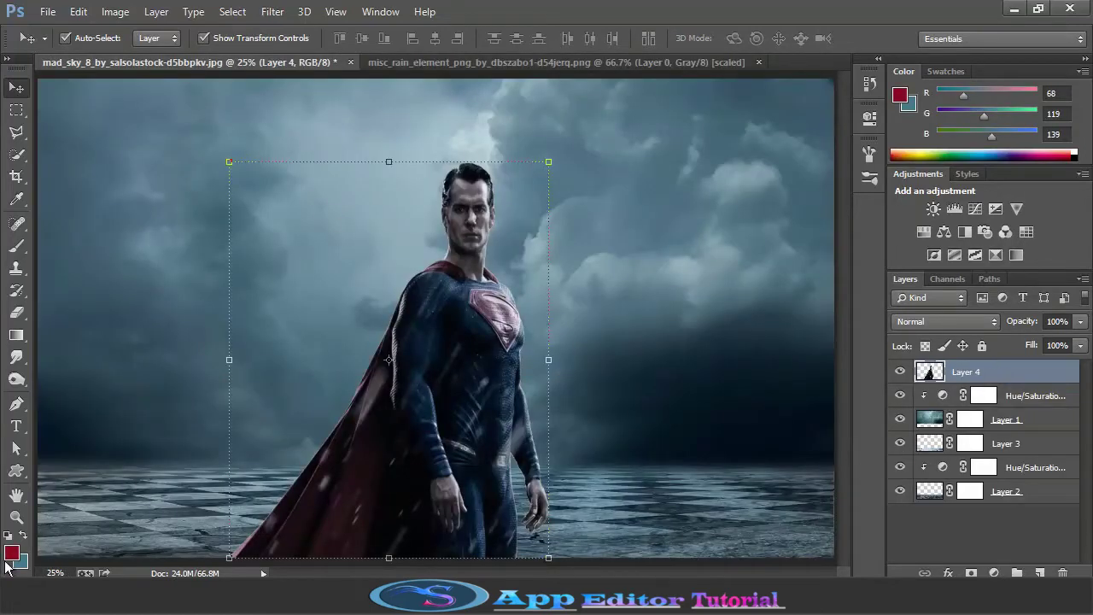
Add a teal (#04658d) Solid Color fill layer in Soft Light at 19% fill.
{"action": "left_click", "coordinate": [994, 573]}
{"action": "left_click", "coordinate": [977, 203]}
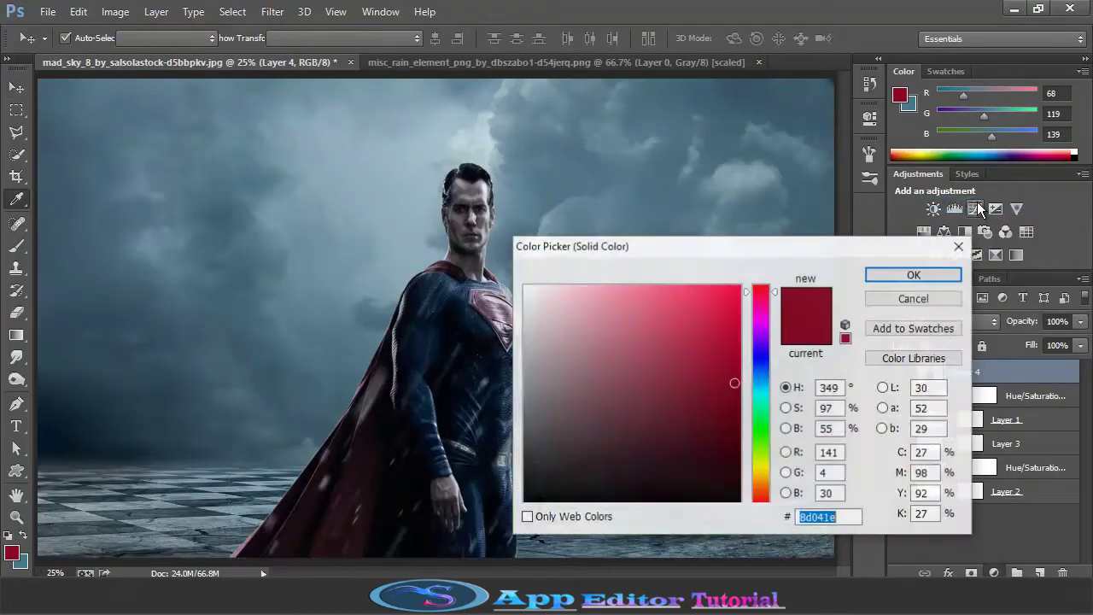
{"action": "left_click", "coordinate": [761, 389]}
{"action": "left_click_drag", "start_coordinate": [763, 395], "coordinate": [765, 384]}
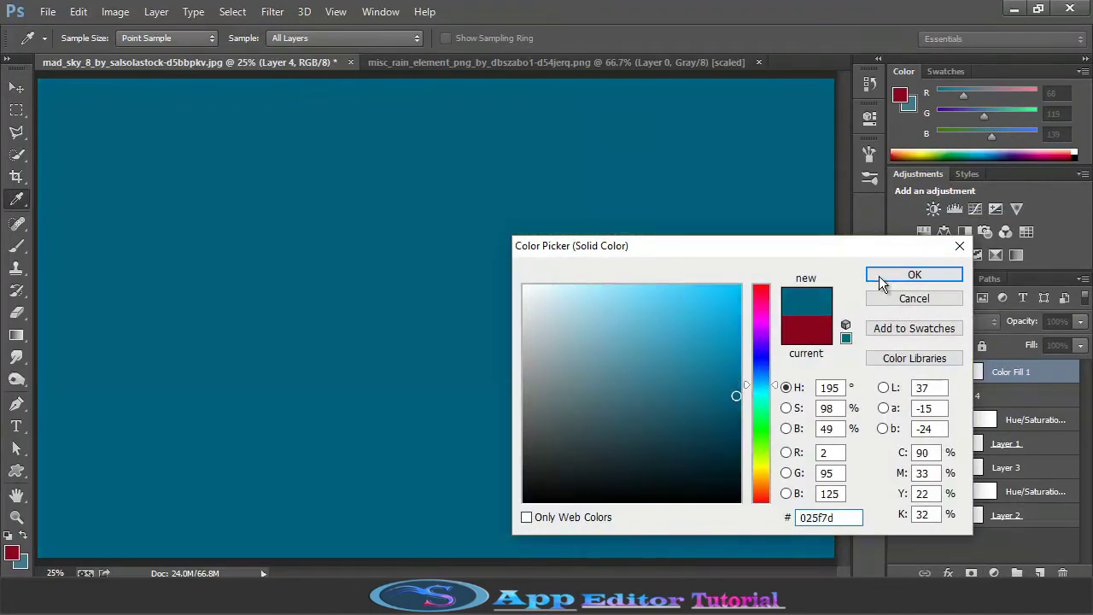
{"action": "left_click", "coordinate": [879, 275]}
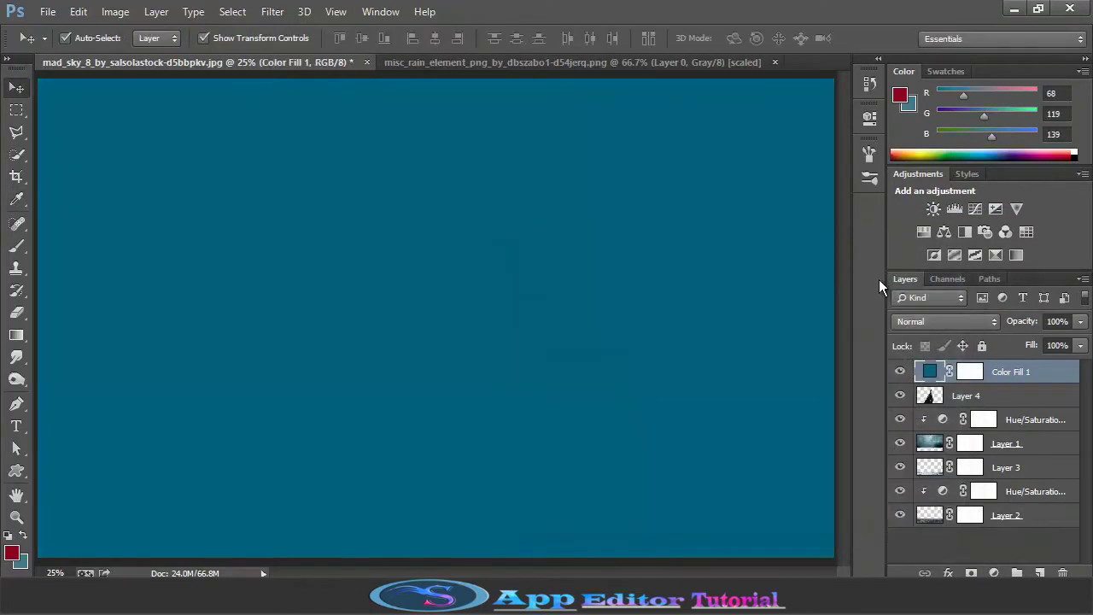
{"action": "left_click", "coordinate": [946, 323]}
{"action": "left_click", "coordinate": [929, 223]}
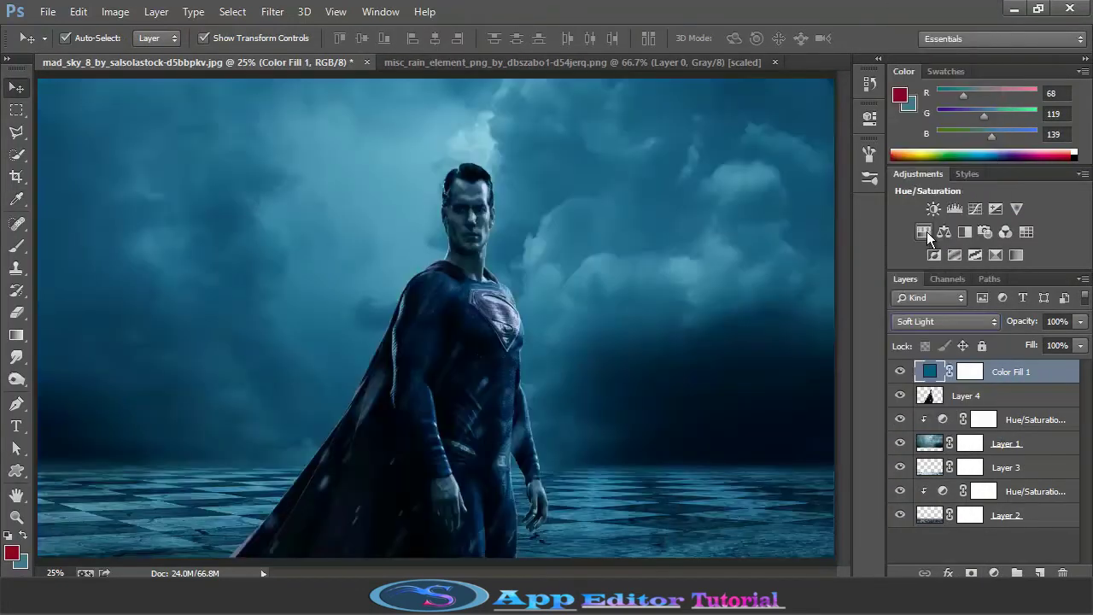
{"action": "left_click", "coordinate": [1082, 346]}
{"action": "left_click_drag", "start_coordinate": [1010, 368], "coordinate": [1005, 367]}
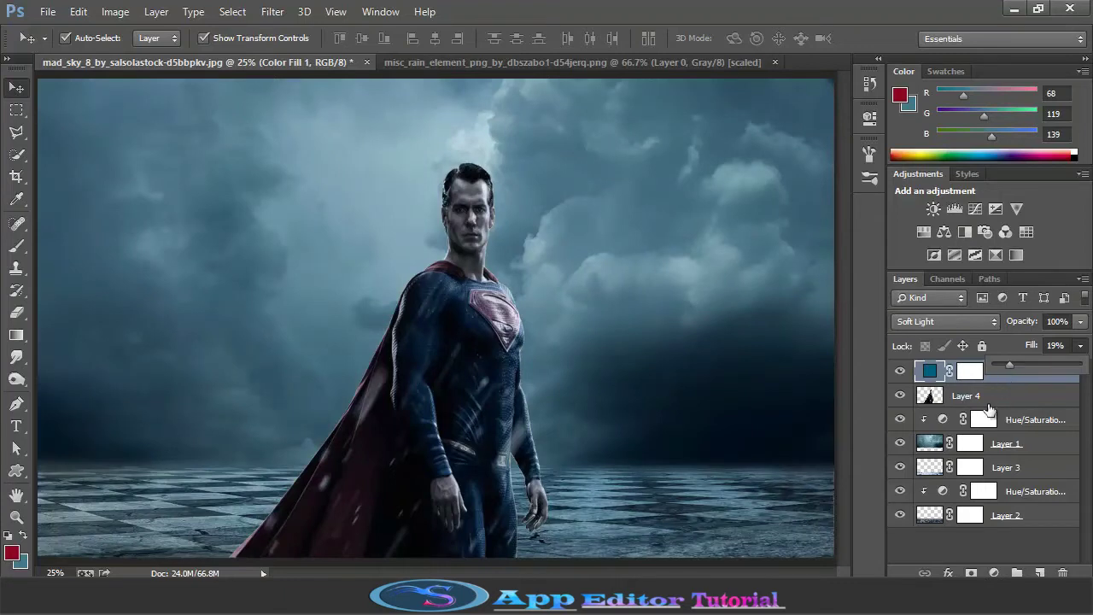
{"action": "left_click", "coordinate": [980, 396]}
Add a Cyan Photo Filter above floor Layer 2 at about 2% density.
{"action": "left_click", "coordinate": [1001, 445]}
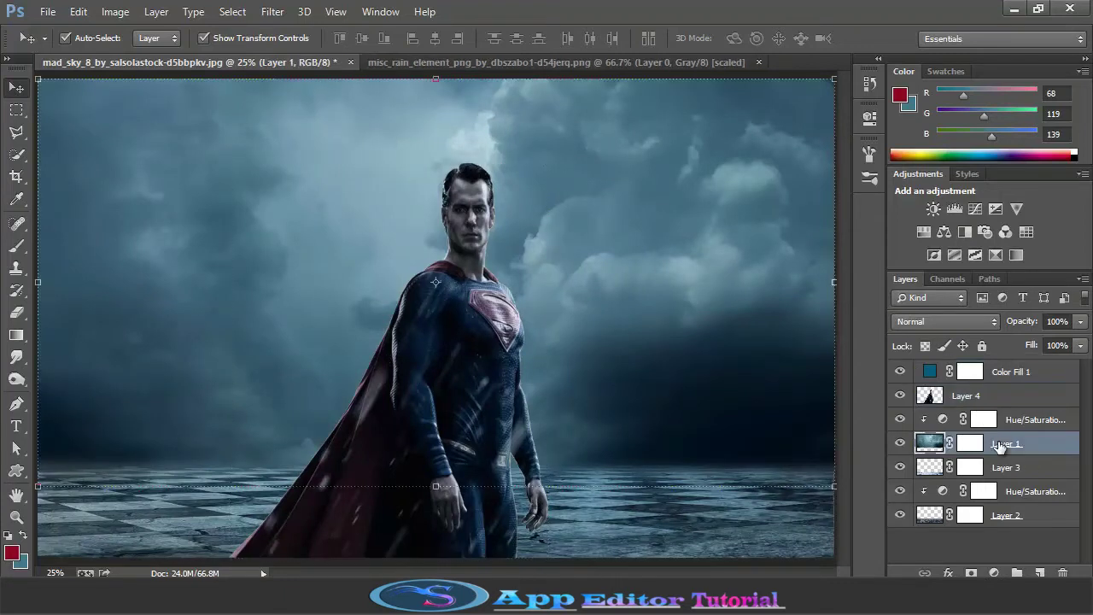
{"action": "left_click", "coordinate": [942, 530]}
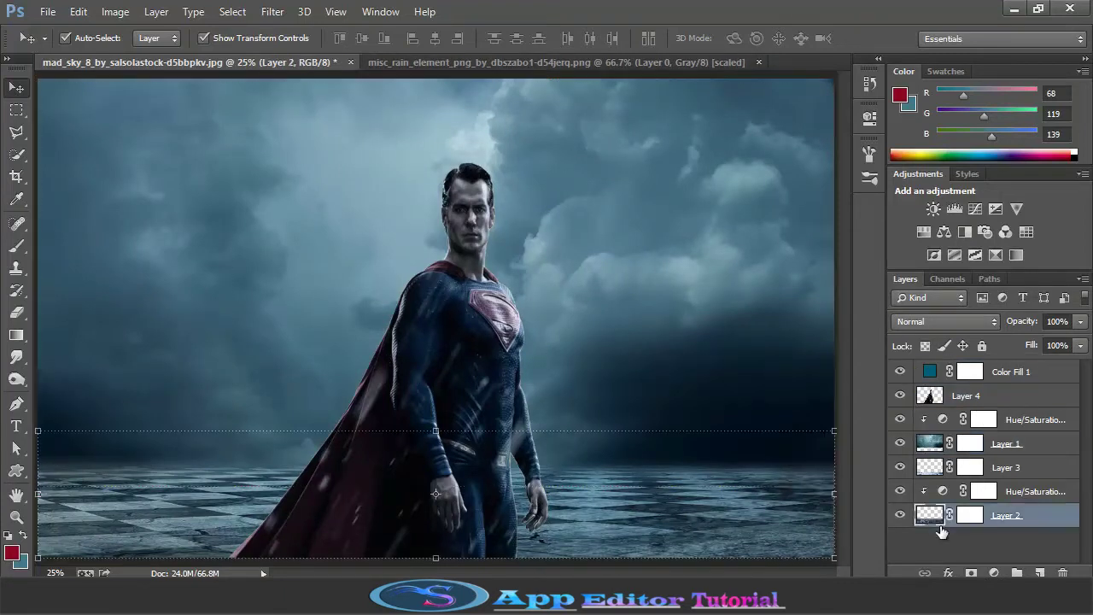
{"action": "left_click", "coordinate": [994, 573]}
{"action": "left_click", "coordinate": [987, 420]}
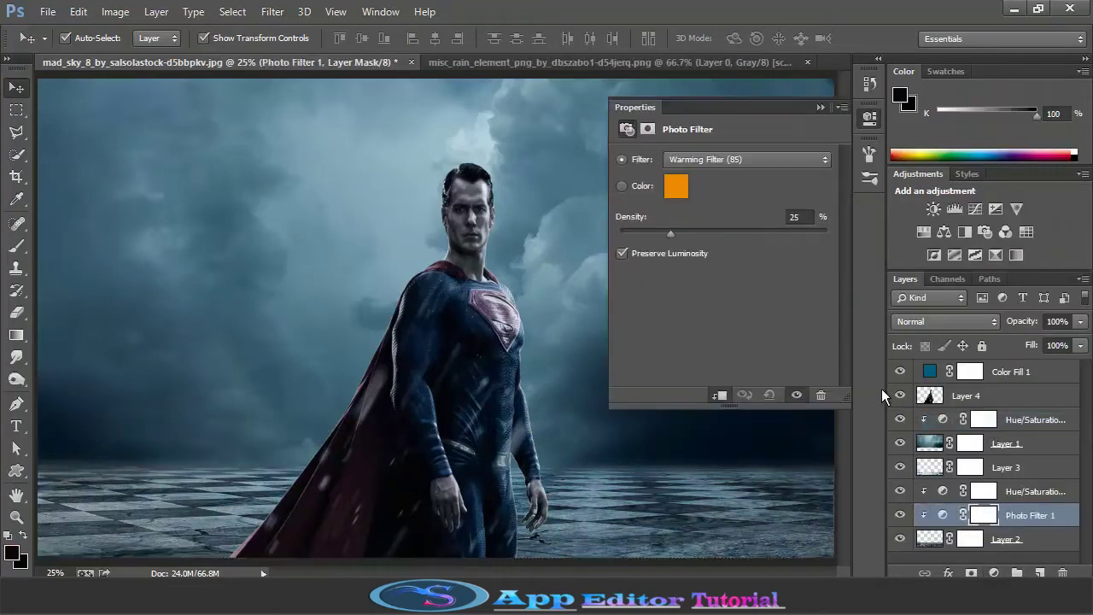
{"action": "left_click", "coordinate": [700, 234]}
{"action": "left_click", "coordinate": [728, 163]}
{"action": "left_click", "coordinate": [703, 299]}
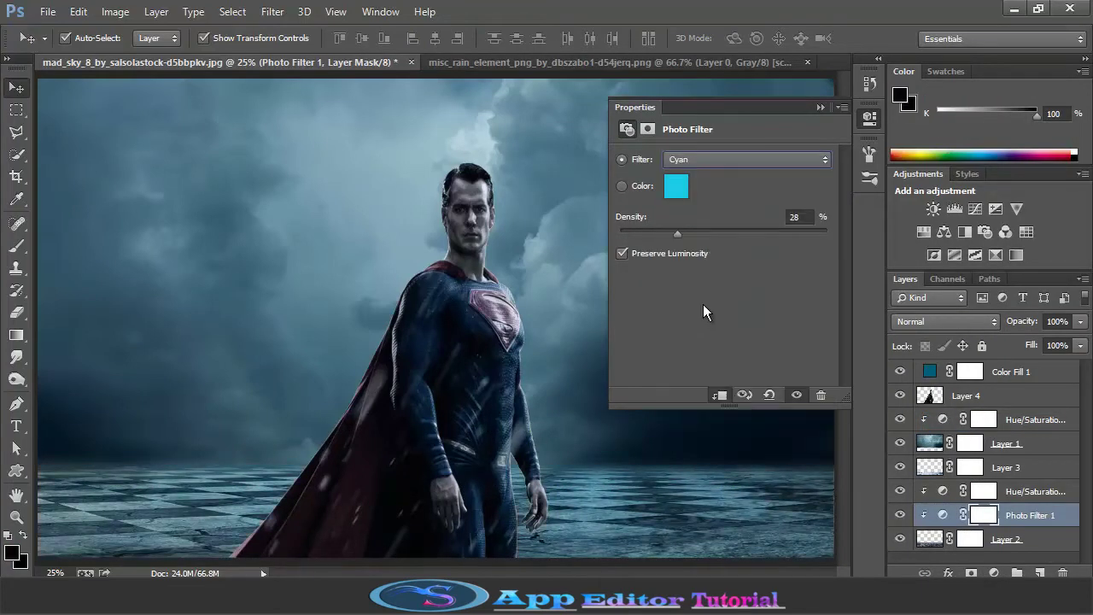
{"action": "left_click_drag", "start_coordinate": [647, 235], "coordinate": [621, 249]}
{"action": "left_click", "coordinate": [870, 117]}
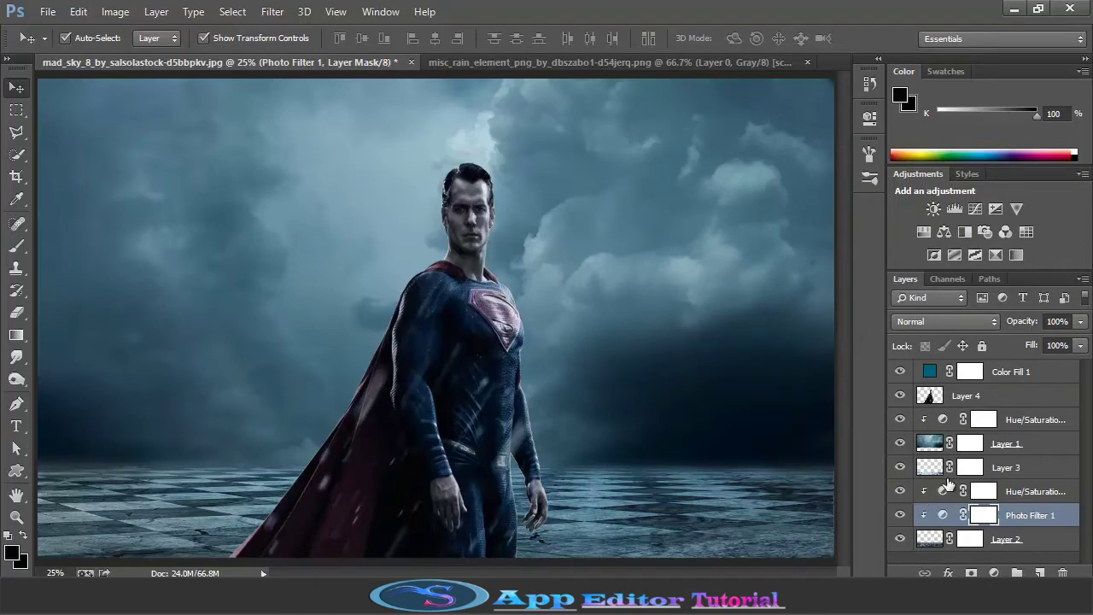
Add a Color Balance adjustment with midtones Cyan-Red set to +21.
{"action": "left_click", "coordinate": [994, 573]}
{"action": "left_click", "coordinate": [990, 384]}
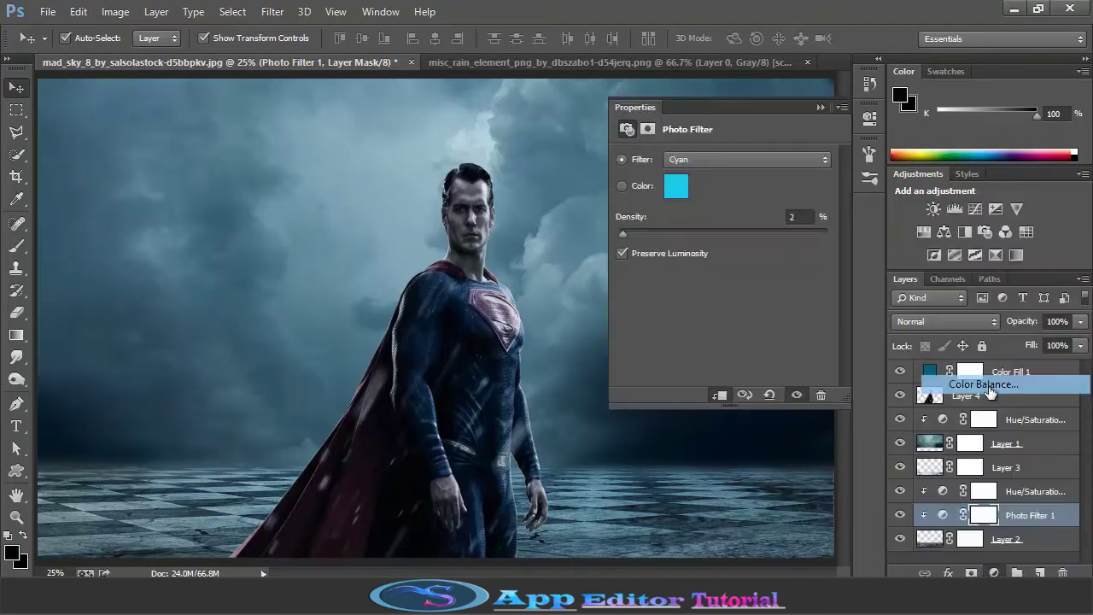
{"action": "left_click_drag", "start_coordinate": [663, 200], "coordinate": [719, 209]}
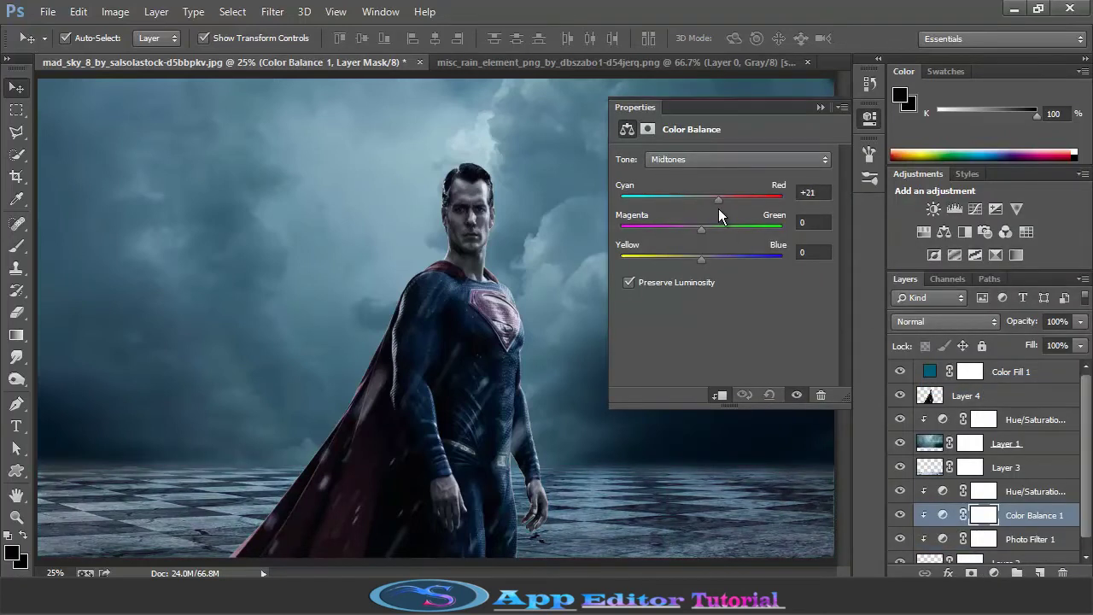
{"action": "left_click", "coordinate": [820, 108]}
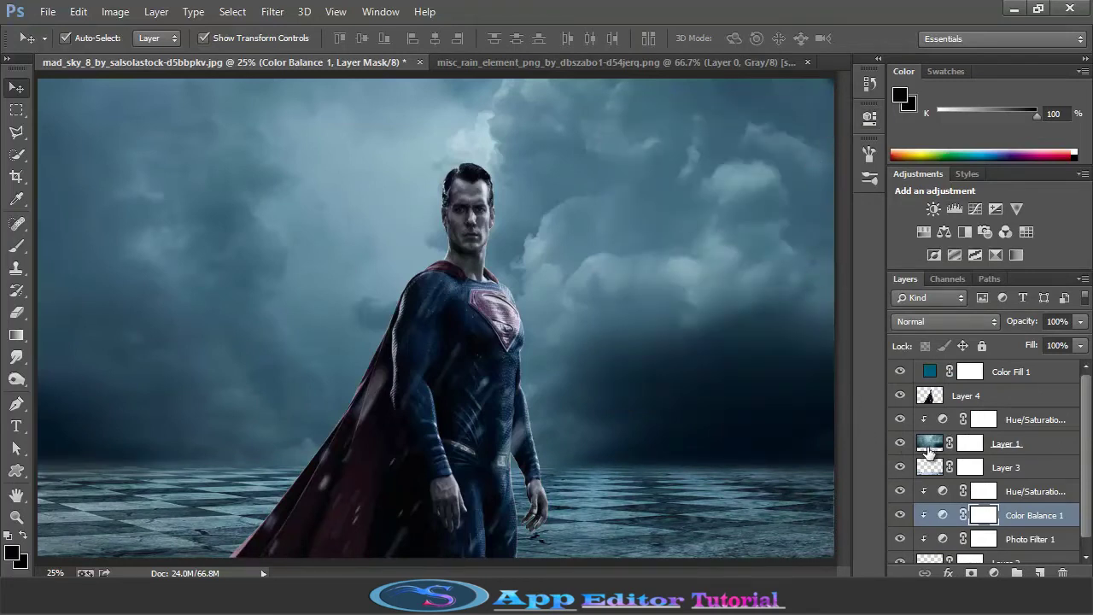
Dodge floor Layer 2 at 30% exposure, lightening the lower left and right of Superman.
{"action": "scroll", "coordinate": [941, 514], "scroll_direction": "down", "scroll_amount": 1}
{"action": "left_click", "coordinate": [931, 552]}
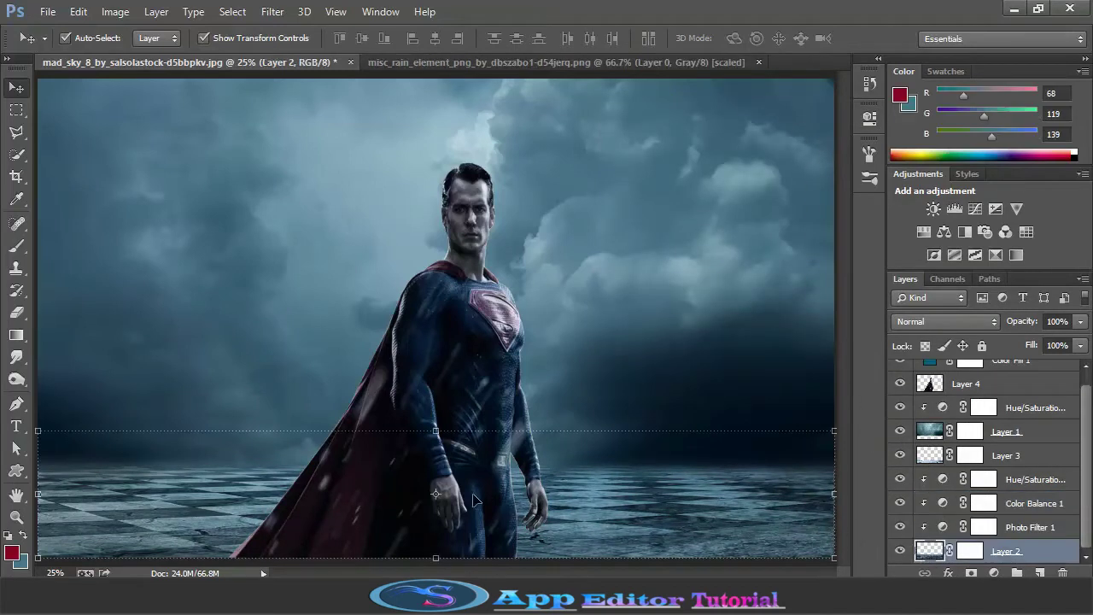
{"action": "left_click", "coordinate": [901, 551]}
{"action": "key", "text": "o"}
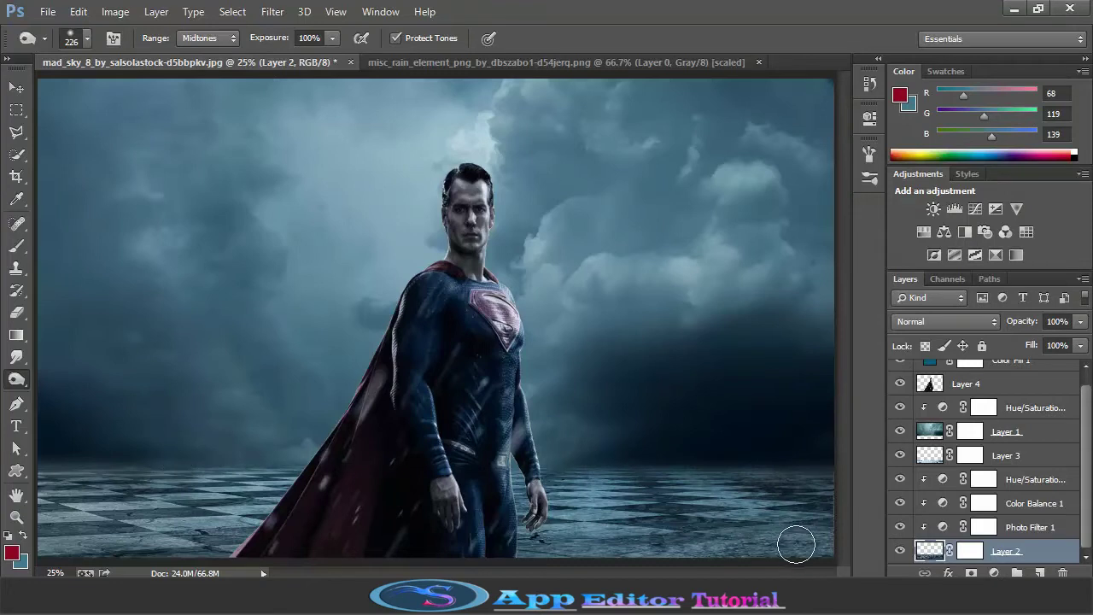
{"action": "left_click", "coordinate": [333, 38]}
{"action": "left_click_drag", "start_coordinate": [275, 61], "coordinate": [270, 60]}
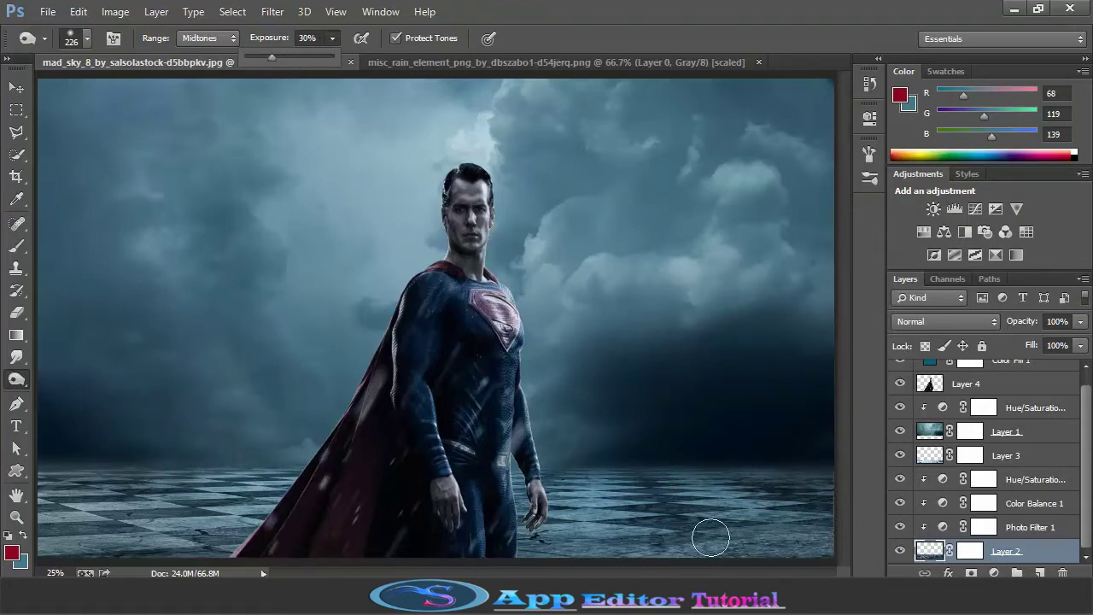
{"action": "mouse_move", "coordinate": [178, 555]}
{"action": "left_mouse_down"}
{"action": "mouse_move", "coordinate": [60, 537]}
{"action": "mouse_move", "coordinate": [49, 500]}
{"action": "mouse_move", "coordinate": [97, 481]}
{"action": "left_mouse_up"}
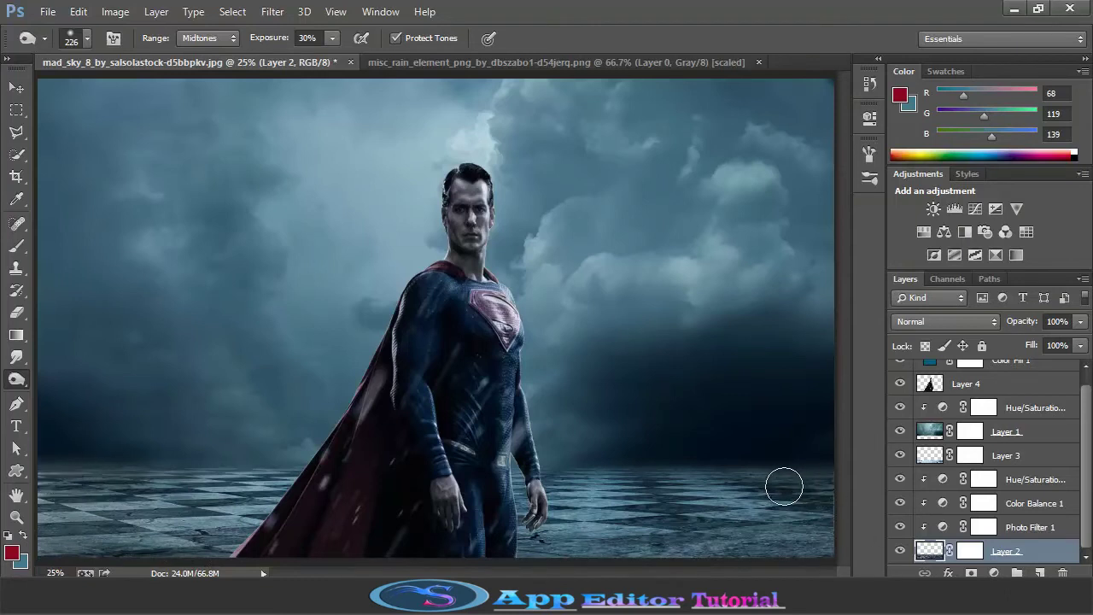
{"action": "mouse_move", "coordinate": [783, 483]}
{"action": "left_mouse_down"}
{"action": "mouse_move", "coordinate": [592, 488]}
{"action": "mouse_move", "coordinate": [693, 490]}
{"action": "mouse_move", "coordinate": [559, 528]}
{"action": "mouse_move", "coordinate": [59, 471]}
{"action": "mouse_move", "coordinate": [732, 532]}
{"action": "mouse_move", "coordinate": [830, 528]}
{"action": "left_mouse_up"}
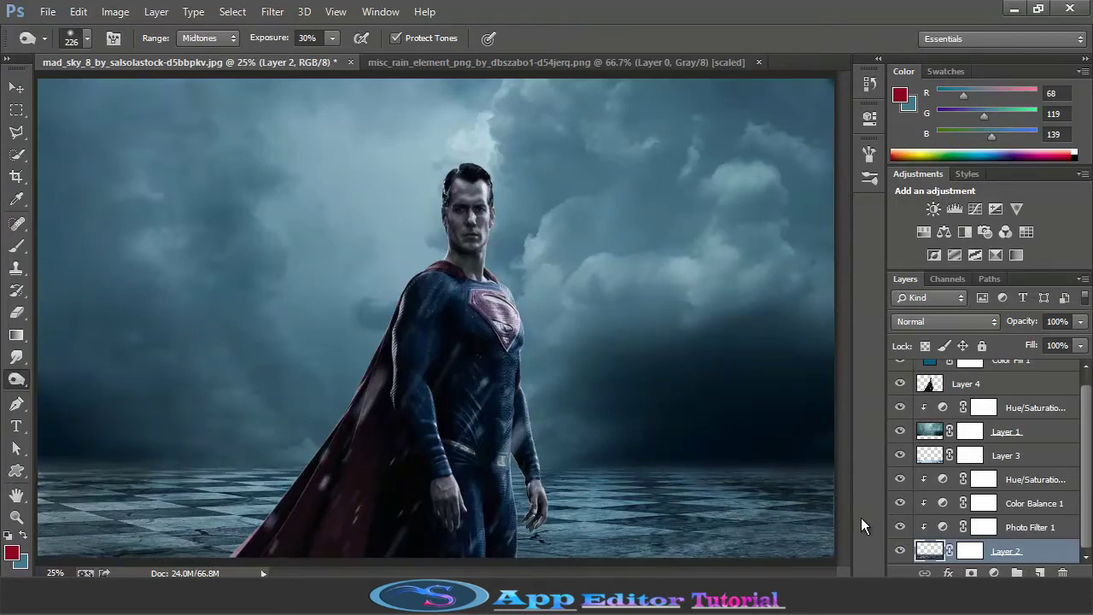
Check Layer 3 and Layer 4, then reselect floor Layer 2.
{"action": "left_click", "coordinate": [1005, 458]}
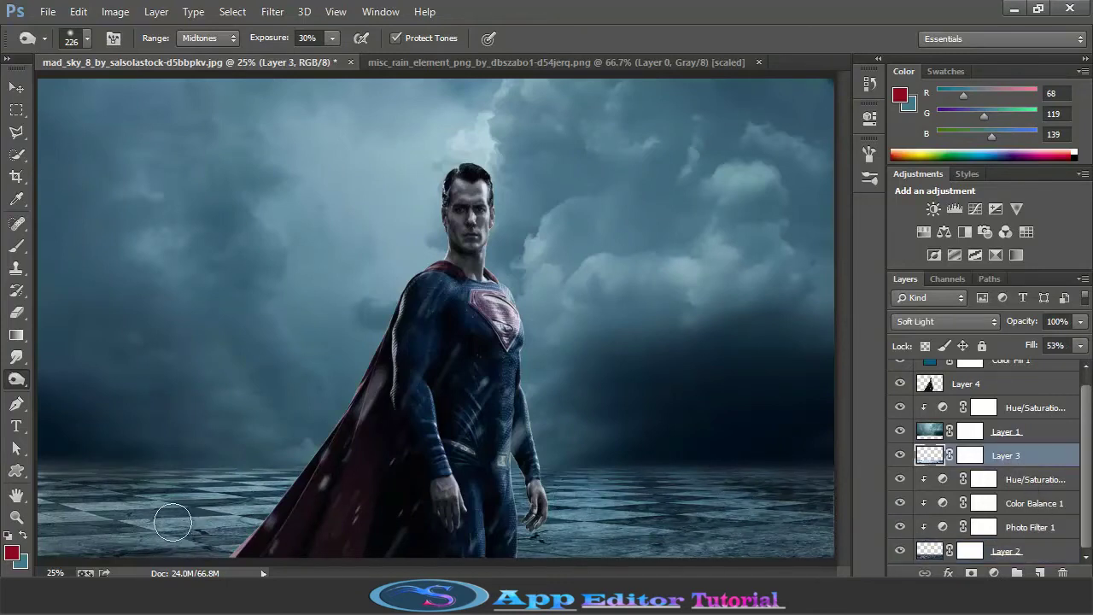
{"action": "scroll", "coordinate": [1036, 475], "scroll_direction": "up", "scroll_amount": 1}
{"action": "left_click", "coordinate": [1022, 393]}
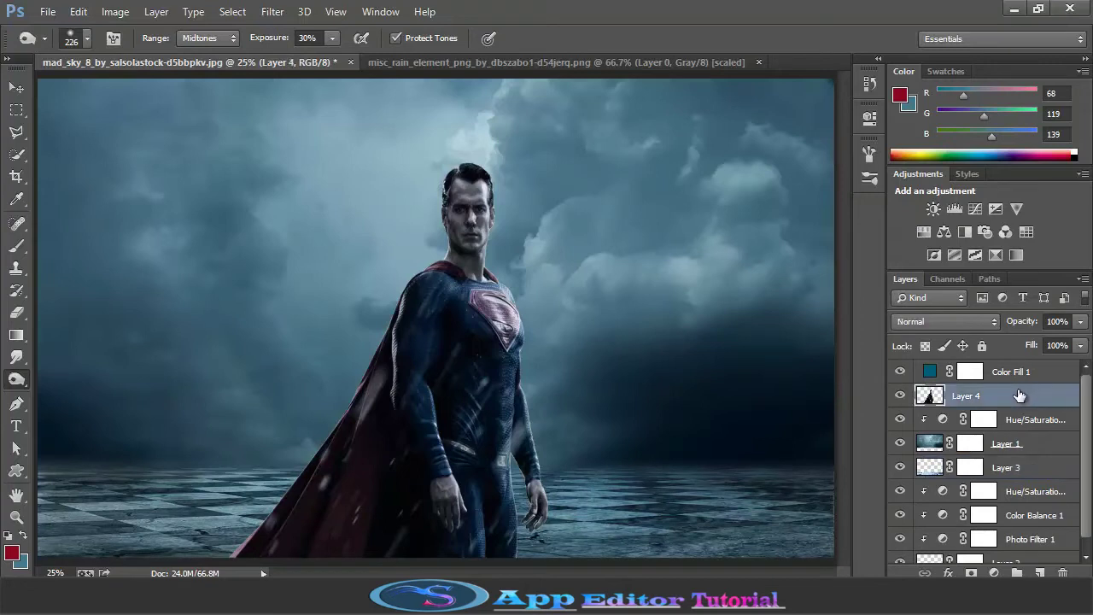
{"action": "scroll", "coordinate": [1008, 480], "scroll_direction": "down", "scroll_amount": 1}
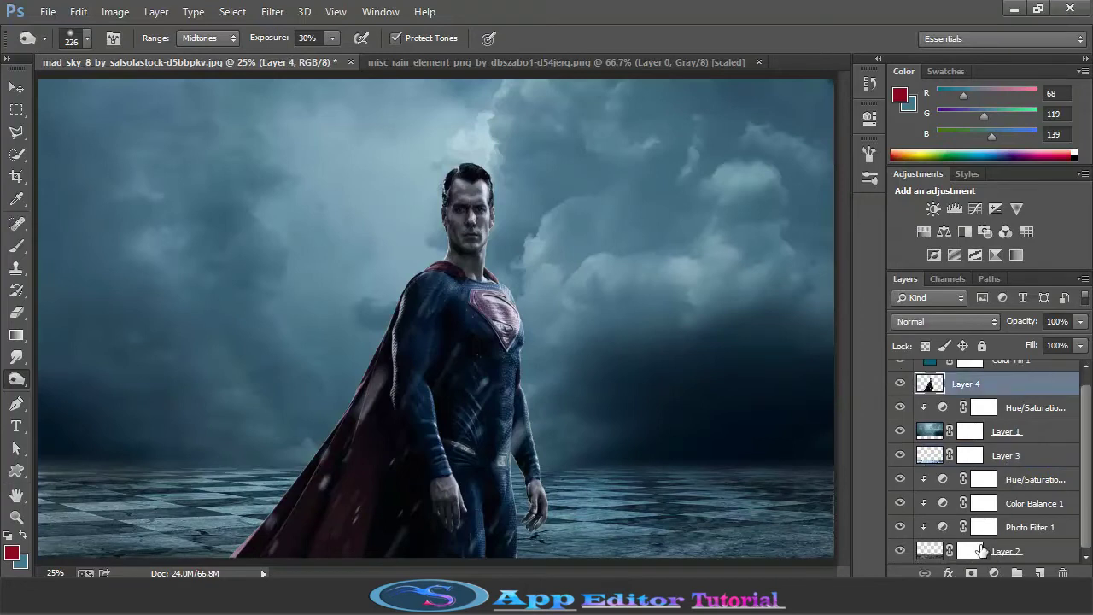
{"action": "left_click", "coordinate": [981, 551]}
Add a new layer clipped to the floor and cancel an unwanted pink gradient fill.
{"action": "left_click", "coordinate": [1036, 573]}
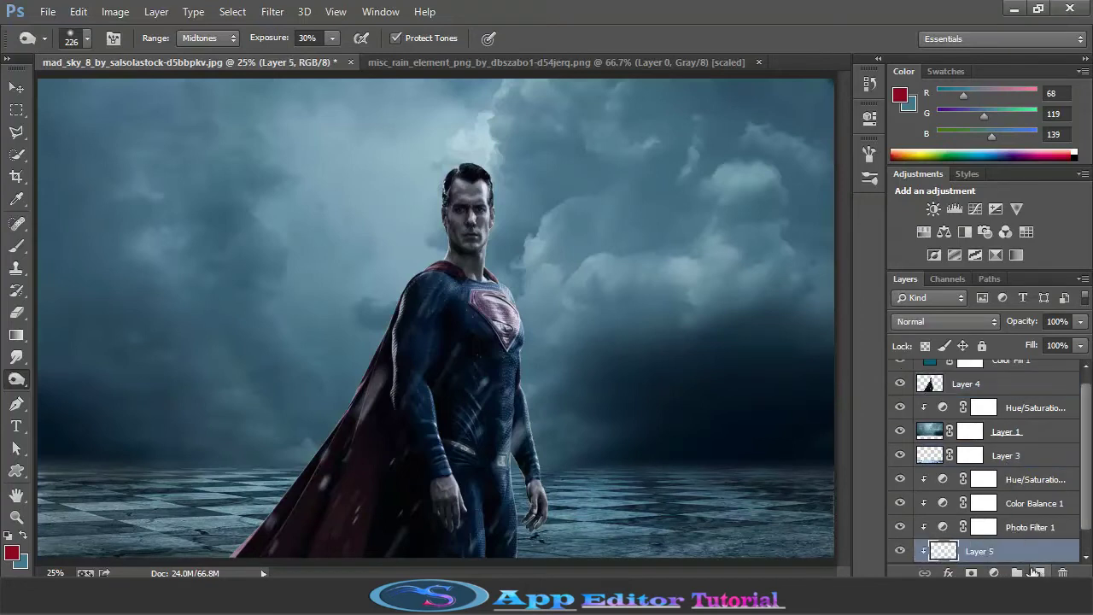
{"action": "left_click", "coordinate": [995, 572]}
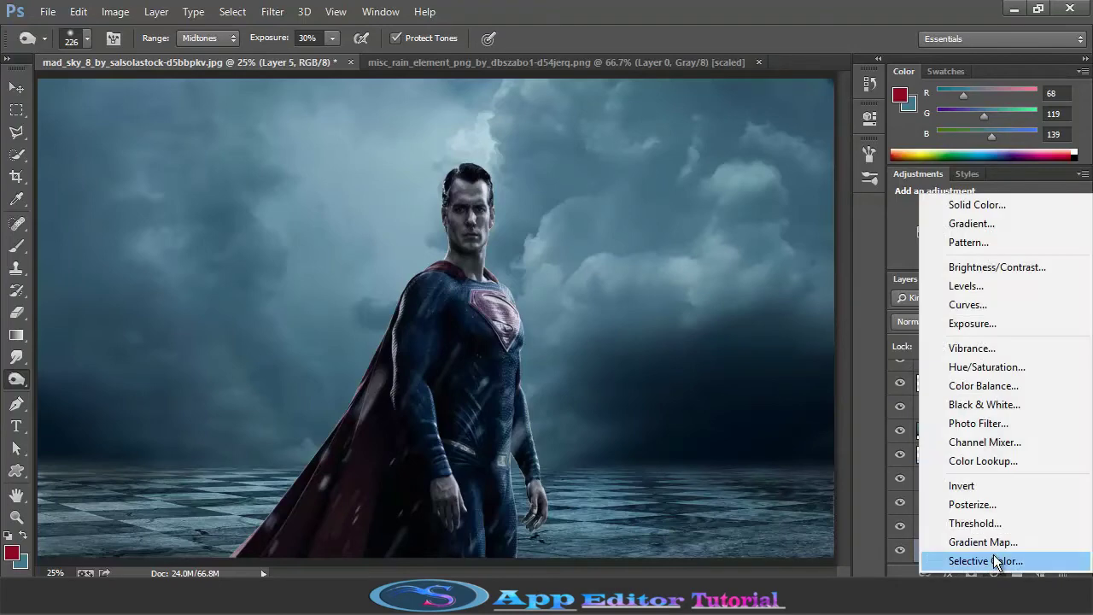
{"action": "left_click", "coordinate": [972, 224]}
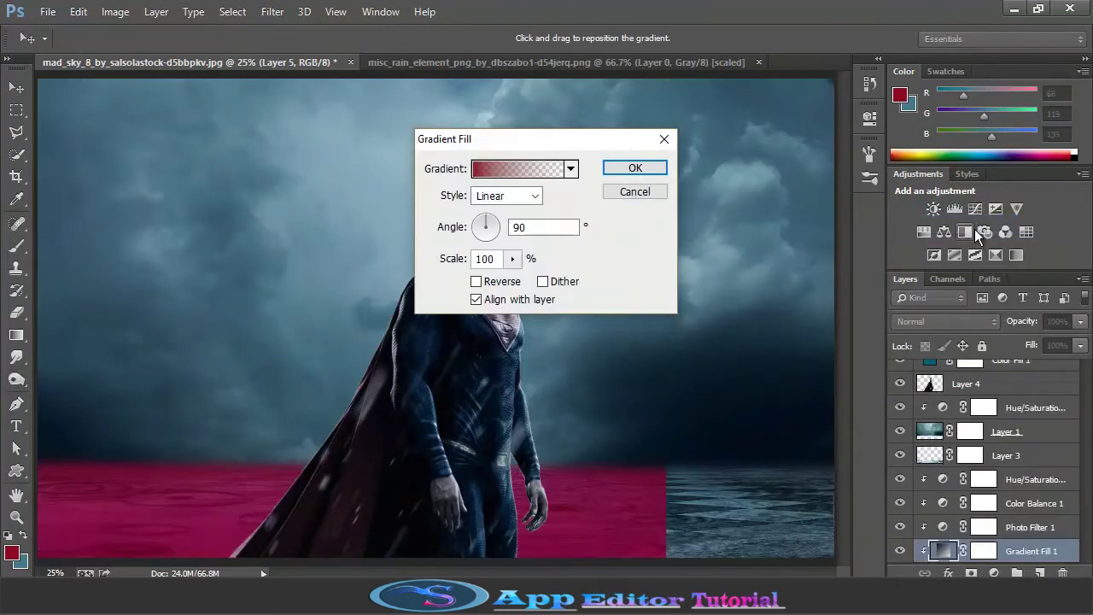
{"action": "left_click", "coordinate": [665, 140]}
Set the foreground colour to blue 07649a.
{"action": "left_click", "coordinate": [12, 554]}
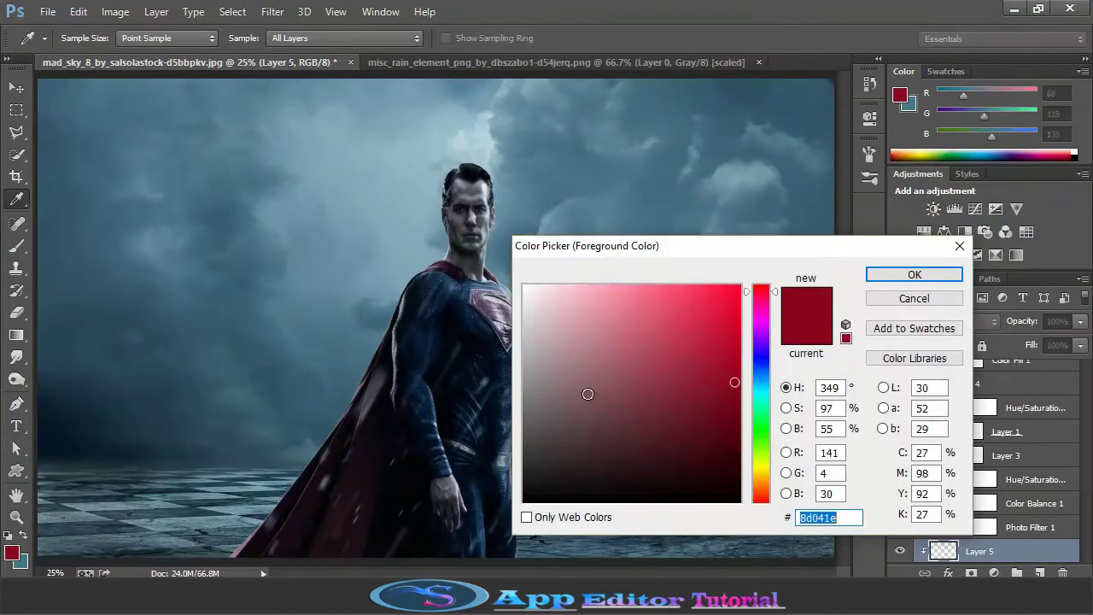
{"action": "left_click", "coordinate": [761, 378]}
{"action": "left_click", "coordinate": [761, 388]}
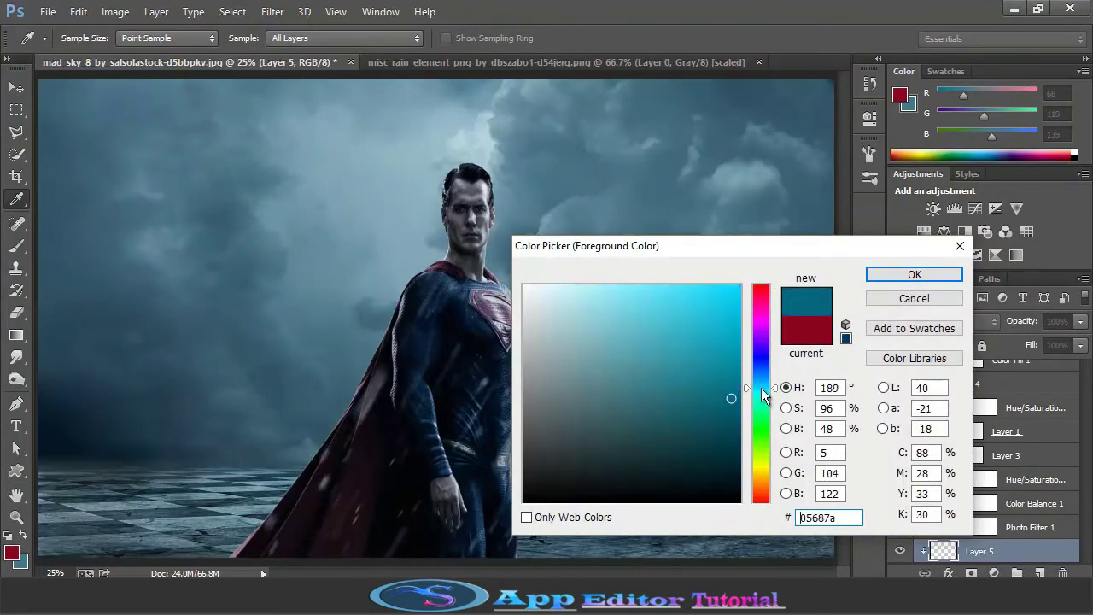
{"action": "left_click", "coordinate": [760, 381]}
{"action": "left_click", "coordinate": [731, 370]}
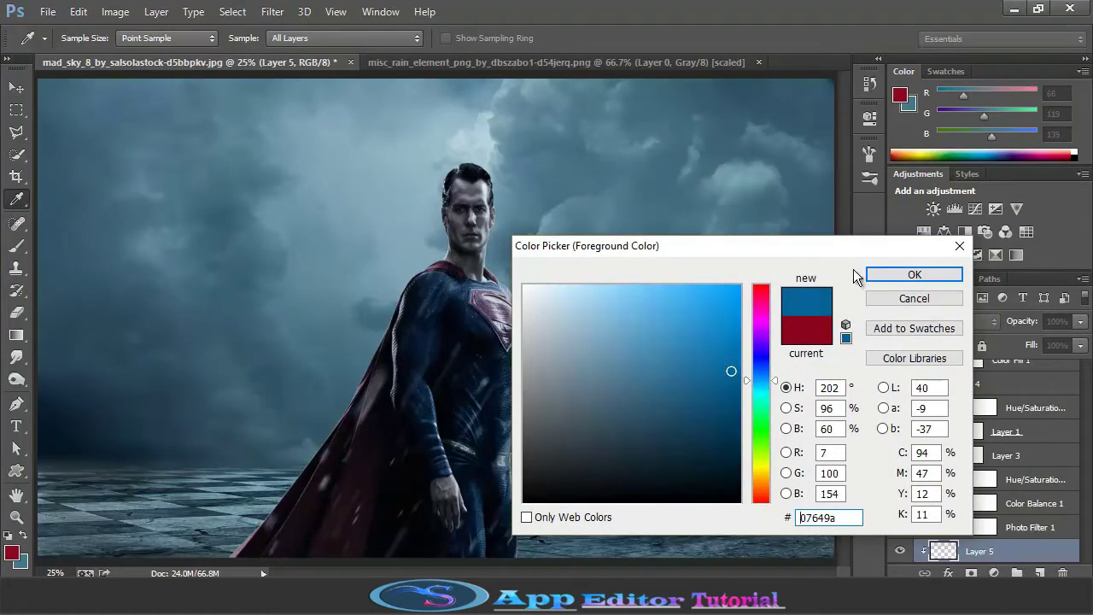
{"action": "left_click", "coordinate": [914, 275]}
{"action": "key", "text": "o"}
Add a blue Gradient fill layer blended in Soft Light.
{"action": "left_click", "coordinate": [993, 572]}
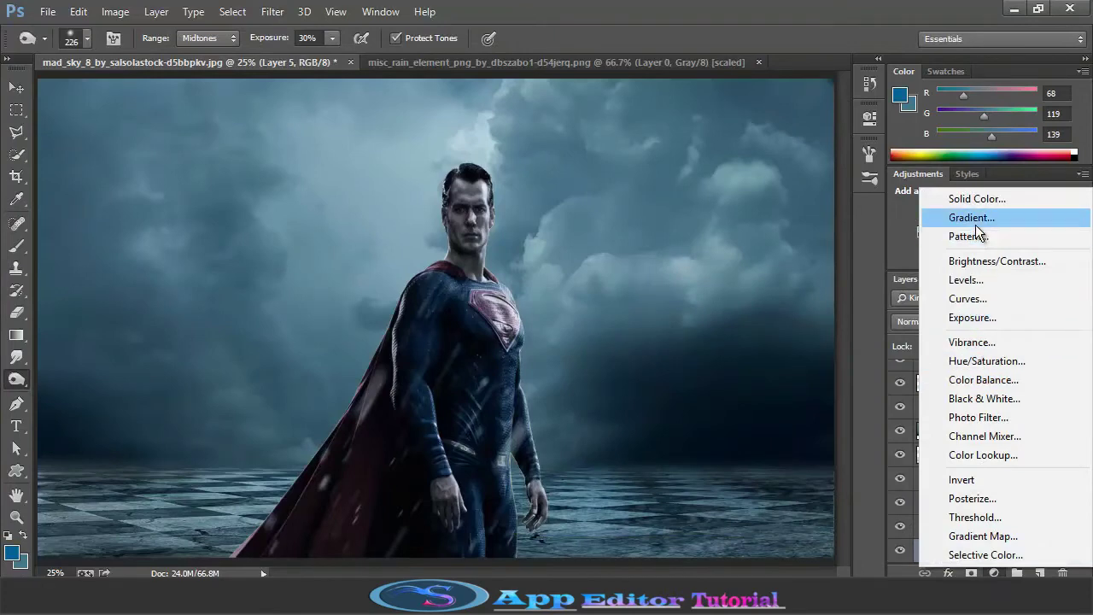
{"action": "left_click", "coordinate": [982, 219]}
{"action": "left_click", "coordinate": [639, 168]}
{"action": "left_click", "coordinate": [946, 322]}
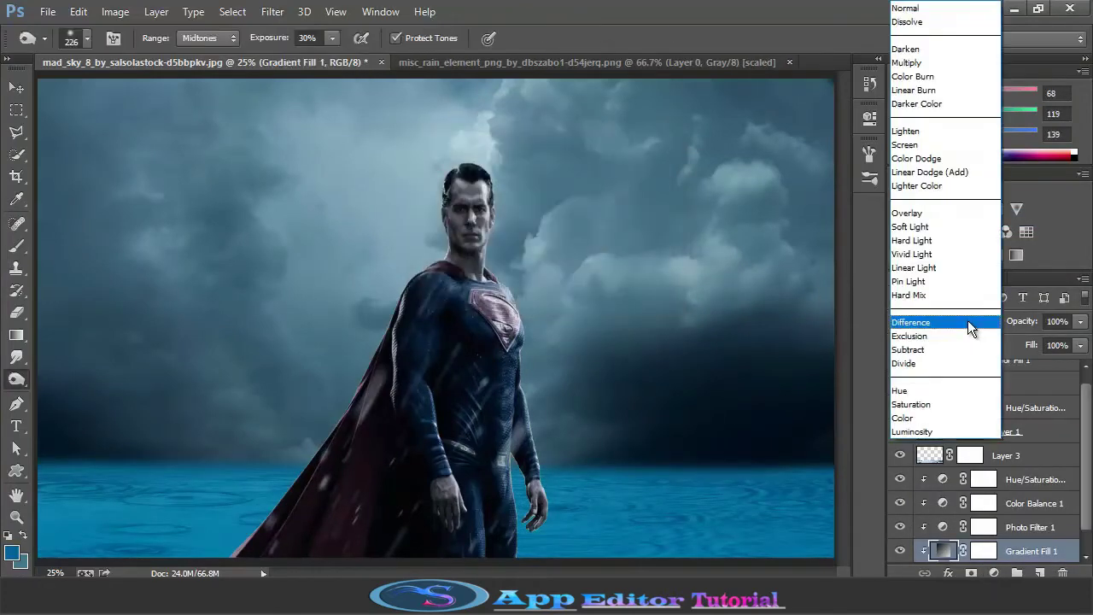
{"action": "left_click", "coordinate": [914, 227]}
{"action": "scroll", "coordinate": [961, 321], "scroll_direction": "down", "scroll_amount": 1}
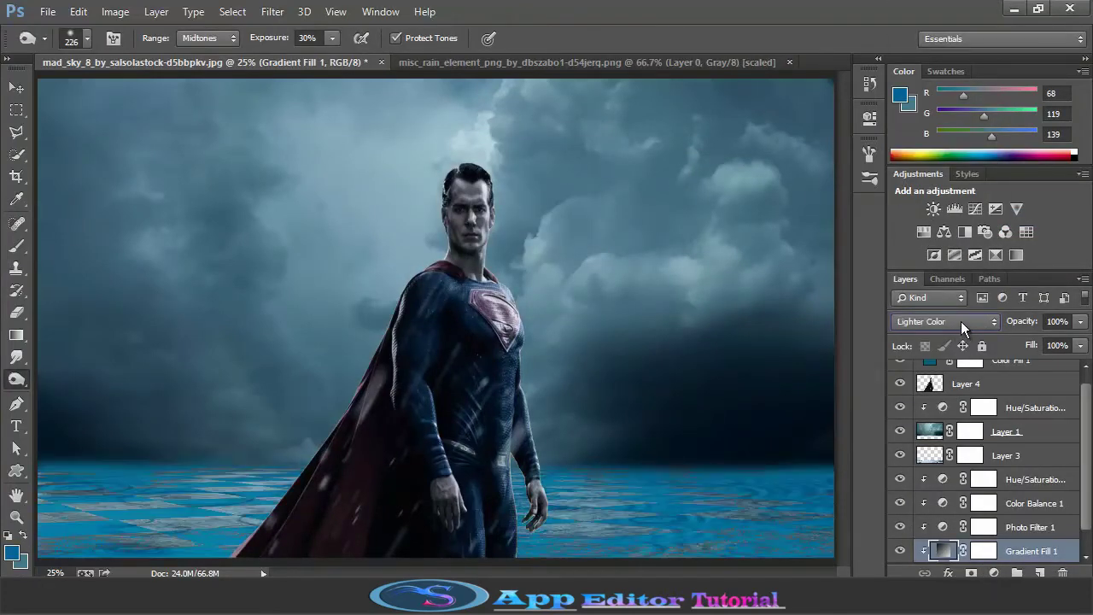
{"action": "scroll", "coordinate": [961, 321], "scroll_direction": "up", "scroll_amount": 1}
Lower the gradient fill's Fill to about 6%.
{"action": "left_click", "coordinate": [1081, 345]}
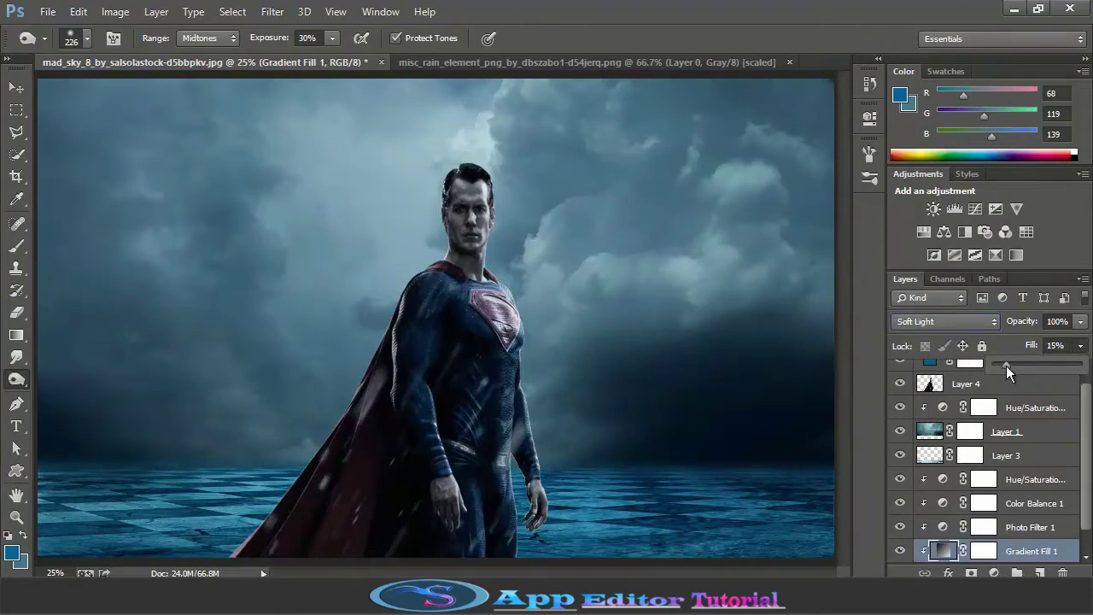
{"action": "left_click_drag", "start_coordinate": [1006, 366], "coordinate": [1002, 365]}
{"action": "left_click", "coordinate": [943, 328]}
{"action": "left_click", "coordinate": [942, 325]}
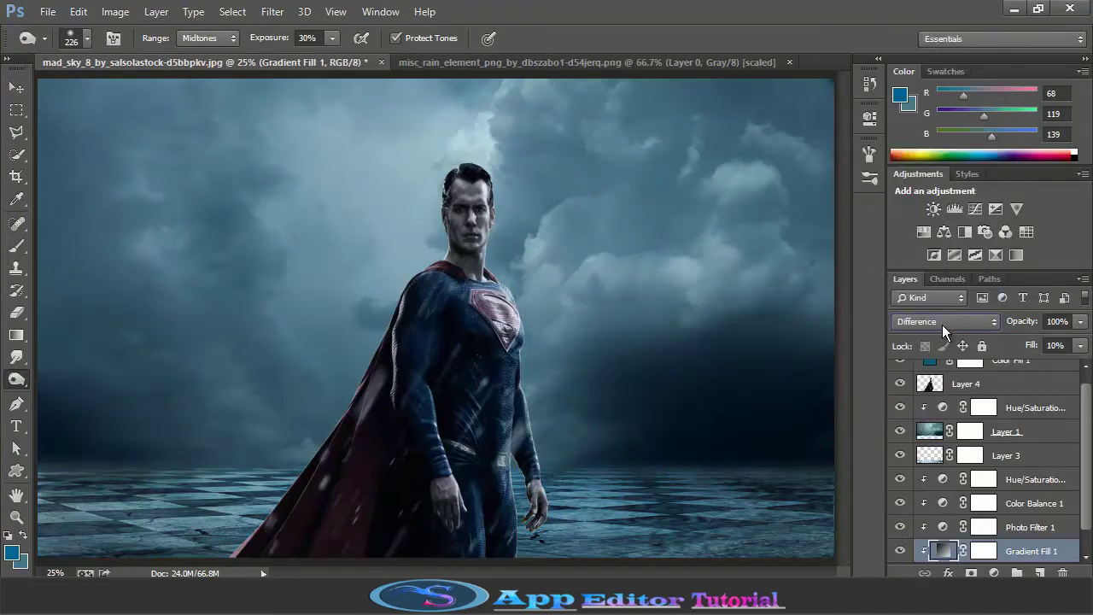
{"action": "scroll", "coordinate": [939, 323], "scroll_direction": "up", "scroll_amount": 1}
{"action": "scroll", "coordinate": [940, 323], "scroll_direction": "up", "scroll_amount": 1}
{"action": "scroll", "coordinate": [940, 323], "scroll_direction": "up", "scroll_amount": 2}
{"action": "left_click", "coordinate": [1080, 345]}
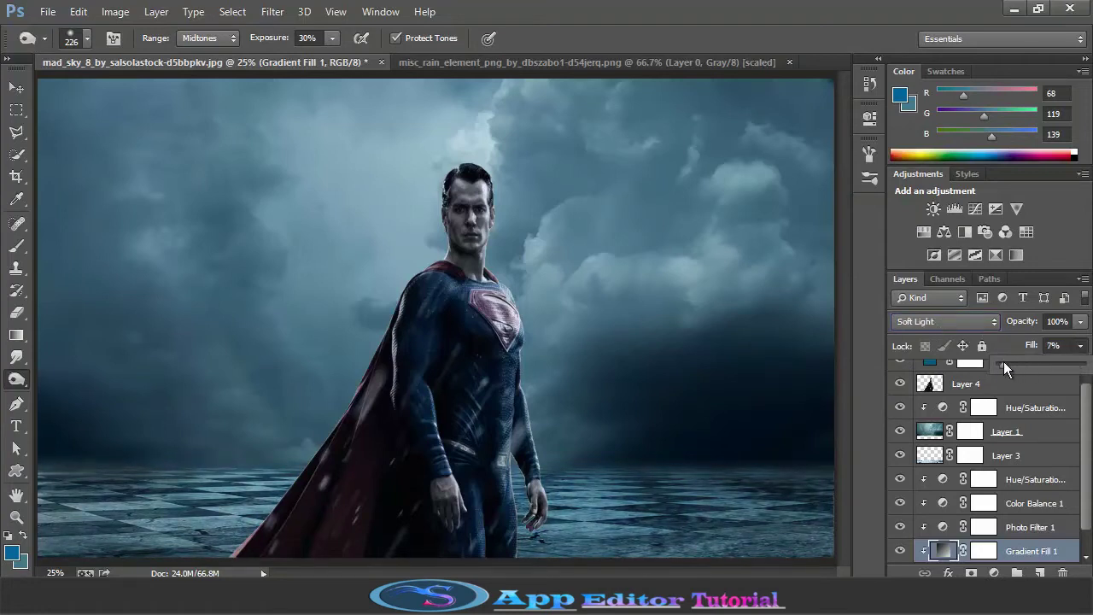
{"action": "left_click_drag", "start_coordinate": [1004, 362], "coordinate": [1003, 361]}
{"action": "scroll", "coordinate": [1024, 461], "scroll_direction": "up", "scroll_amount": 1}
{"action": "left_click", "coordinate": [1045, 381]}
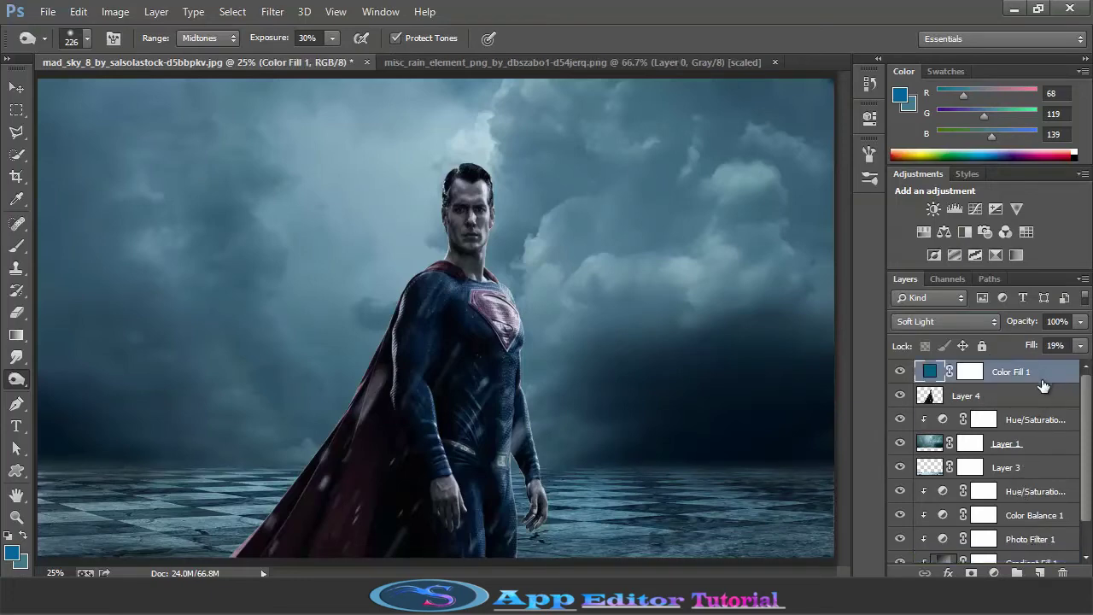
Add a blue Color Fill 2 layer and gradient its mask to reveal edges and Superman's head.
{"action": "left_click", "coordinate": [993, 572]}
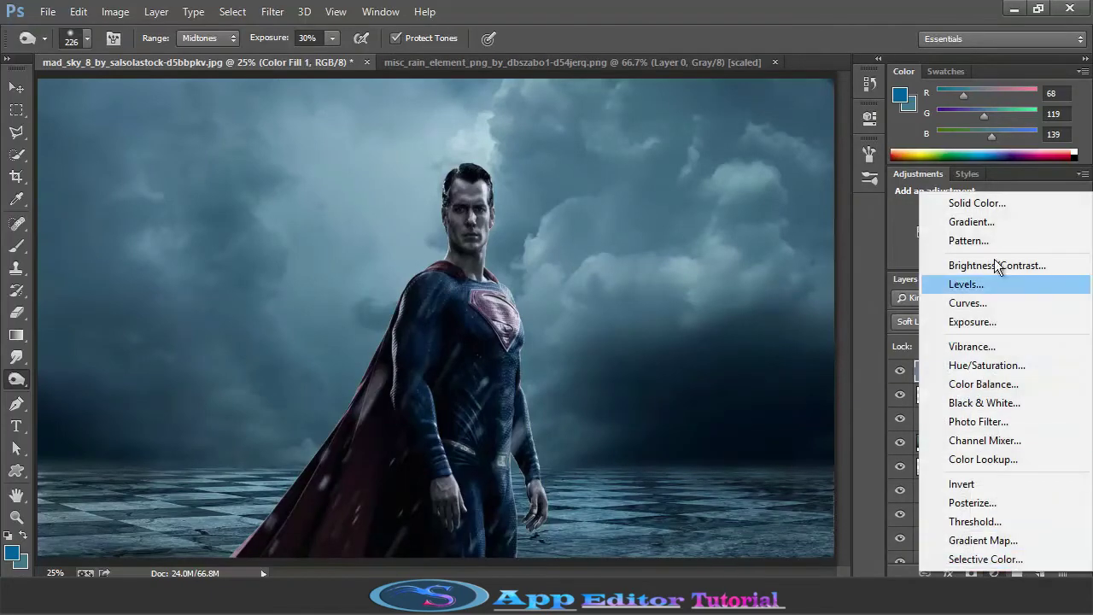
{"action": "left_click", "coordinate": [987, 208]}
{"action": "left_click", "coordinate": [925, 274]}
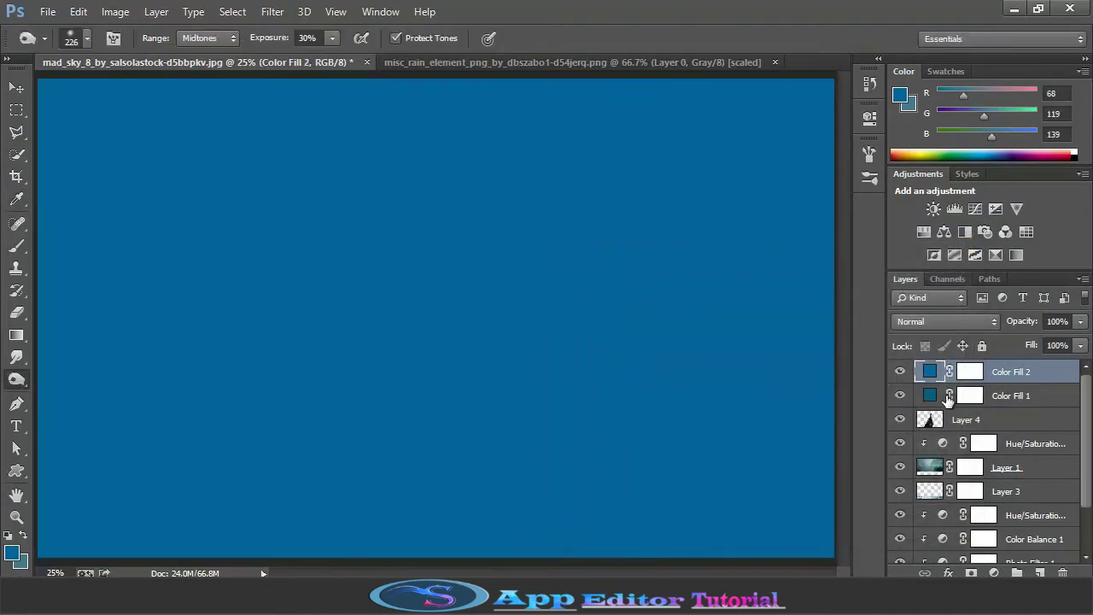
{"action": "left_click", "coordinate": [971, 373]}
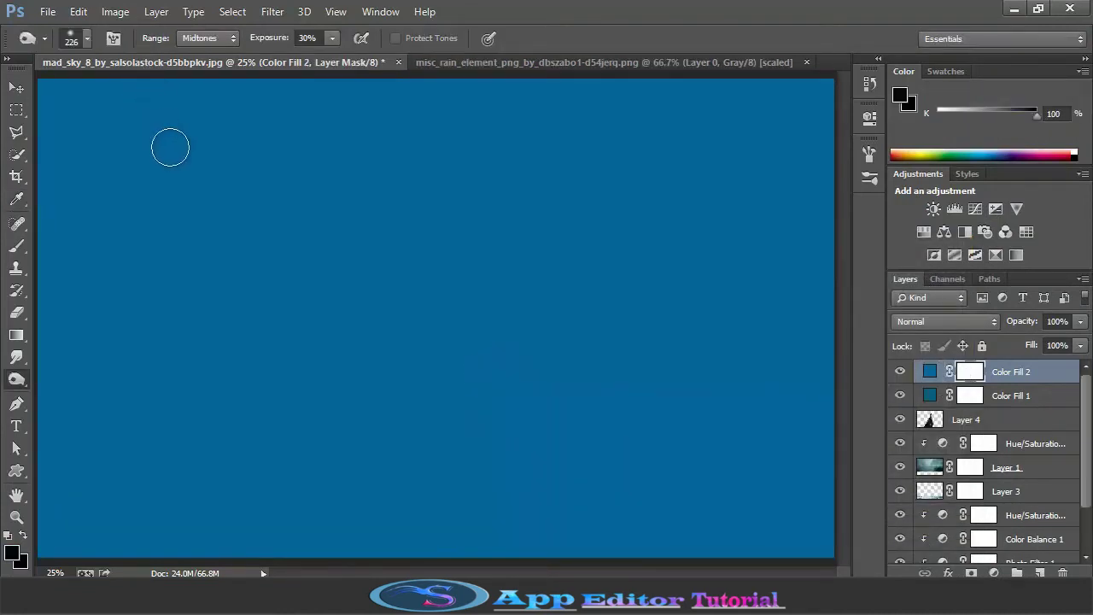
{"action": "left_click", "coordinate": [17, 334]}
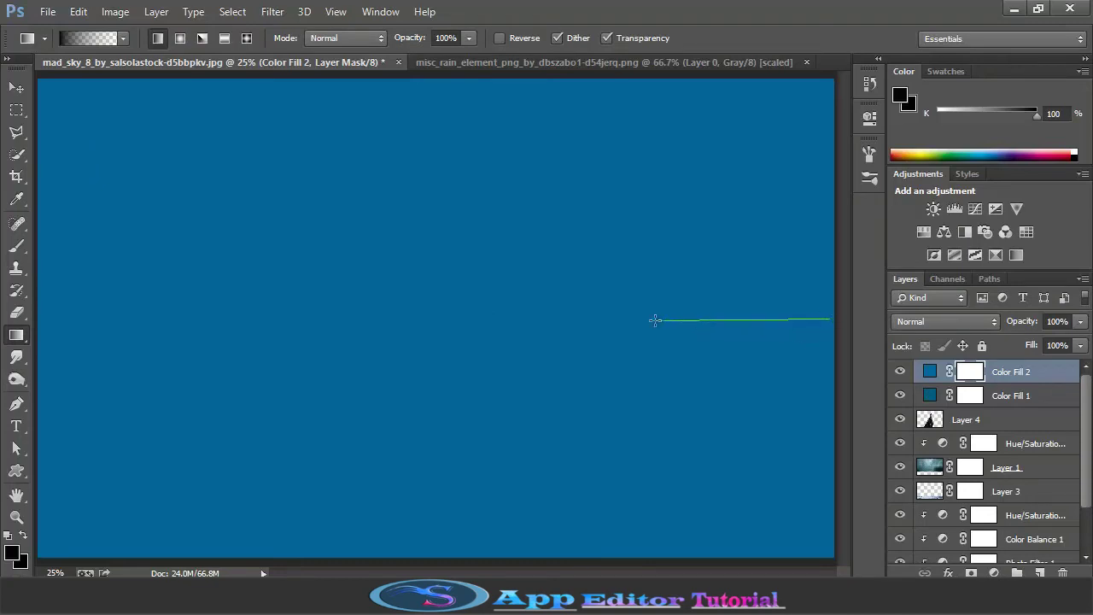
{"action": "left_click_drag", "start_coordinate": [784, 325], "coordinate": [655, 321]}
{"action": "left_click_drag", "start_coordinate": [176, 300], "coordinate": [281, 300]}
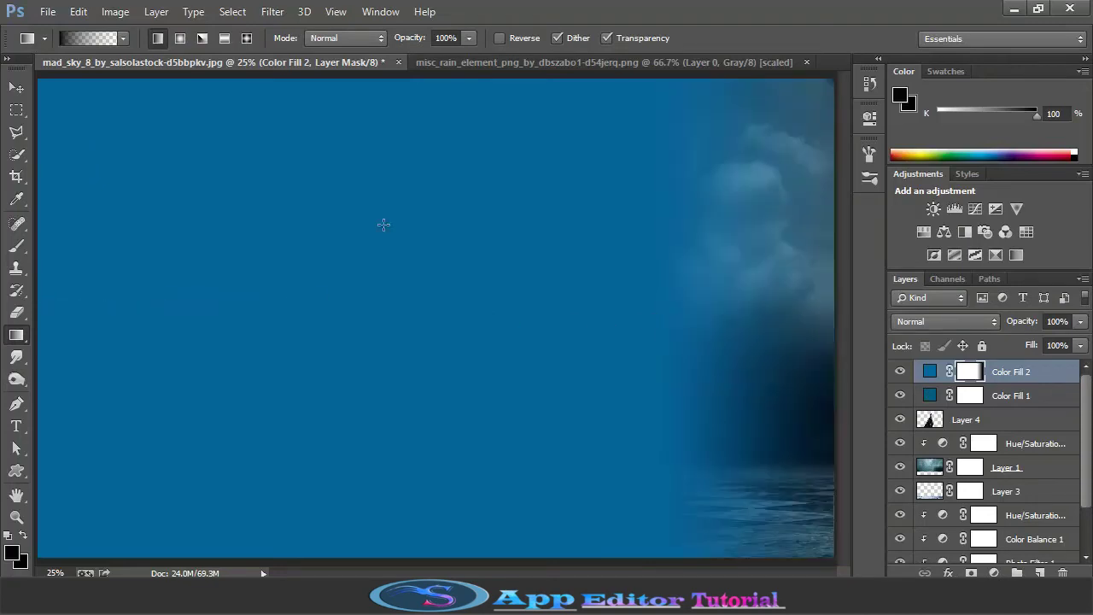
{"action": "left_click_drag", "start_coordinate": [468, 193], "coordinate": [454, 213]}
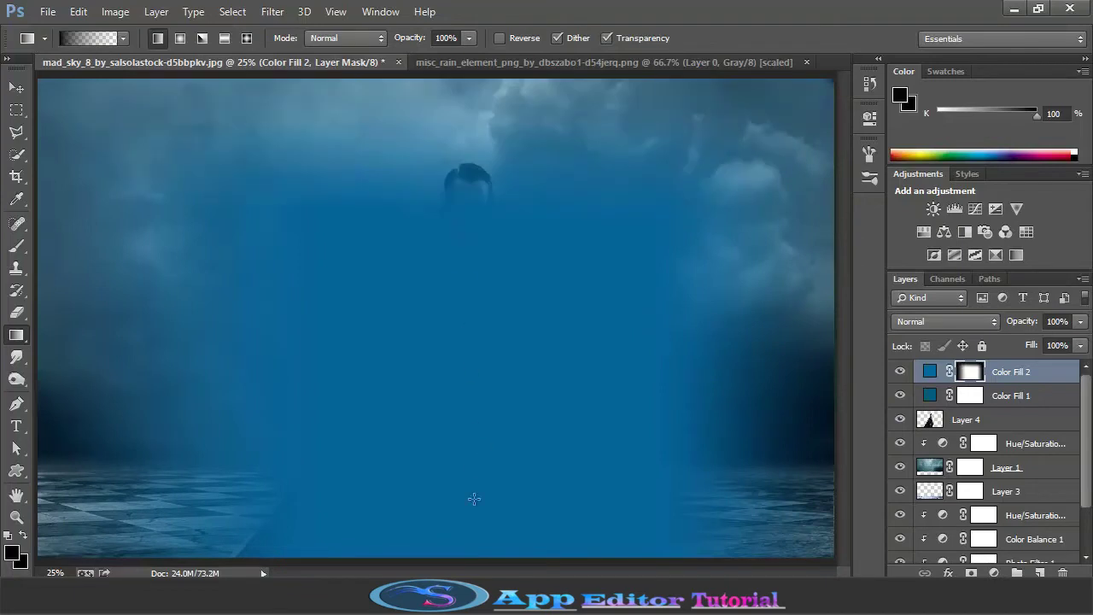
{"action": "left_click_drag", "start_coordinate": [469, 556], "coordinate": [479, 447]}
{"action": "left_click_drag", "start_coordinate": [461, 81], "coordinate": [462, 241]}
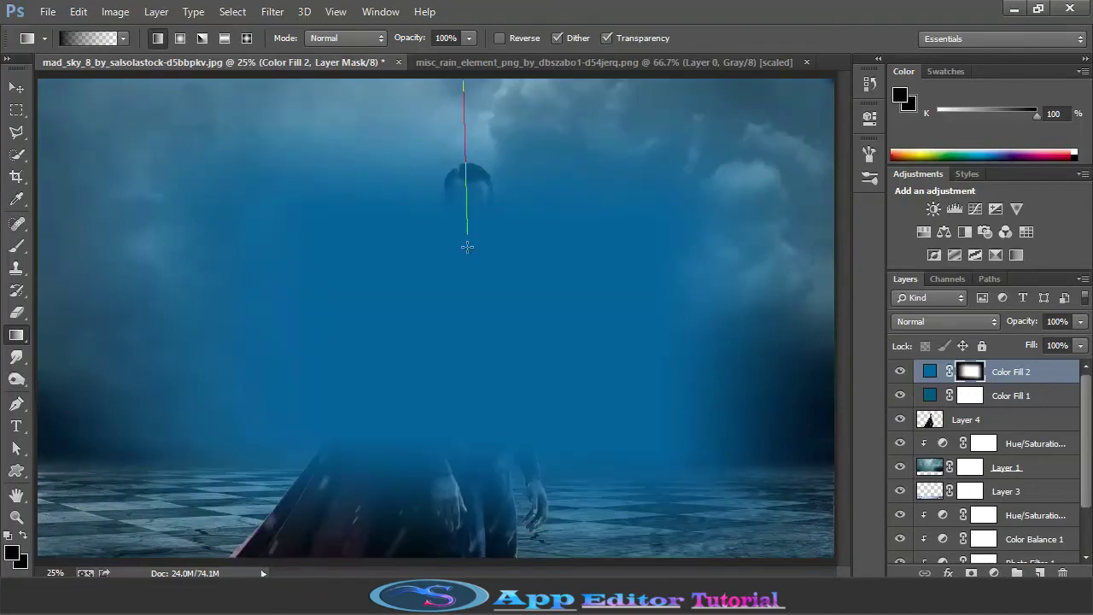
{"action": "left_click_drag", "start_coordinate": [461, 85], "coordinate": [462, 270]}
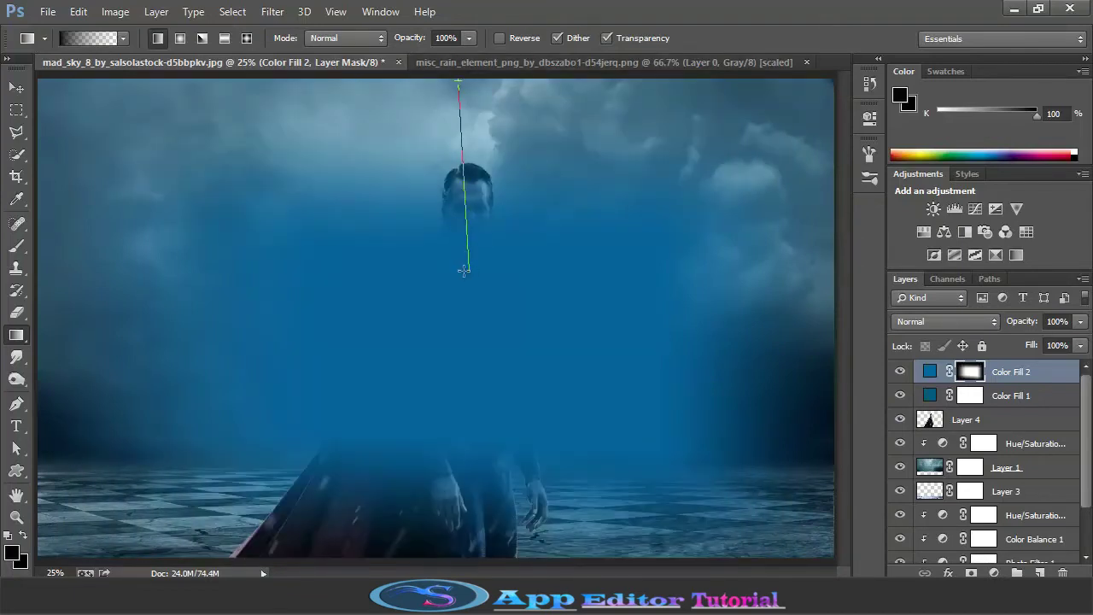
Blend Color Fill 2 in Soft Light at reduced fill, then add empty Layer 5 on top.
{"action": "left_click", "coordinate": [946, 321]}
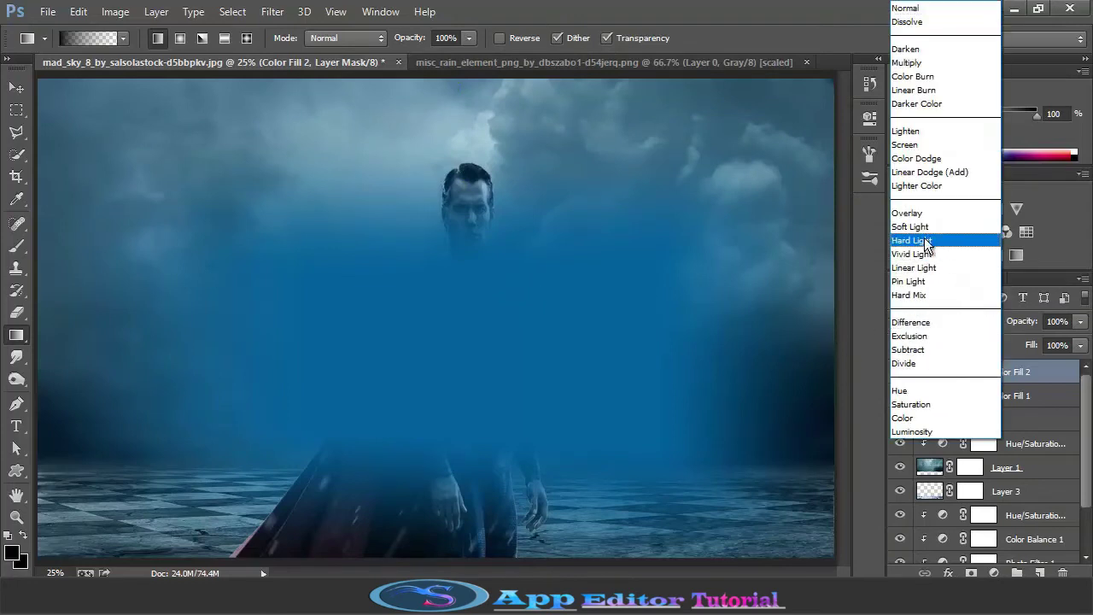
{"action": "left_click", "coordinate": [918, 228]}
{"action": "left_click", "coordinate": [1081, 346]}
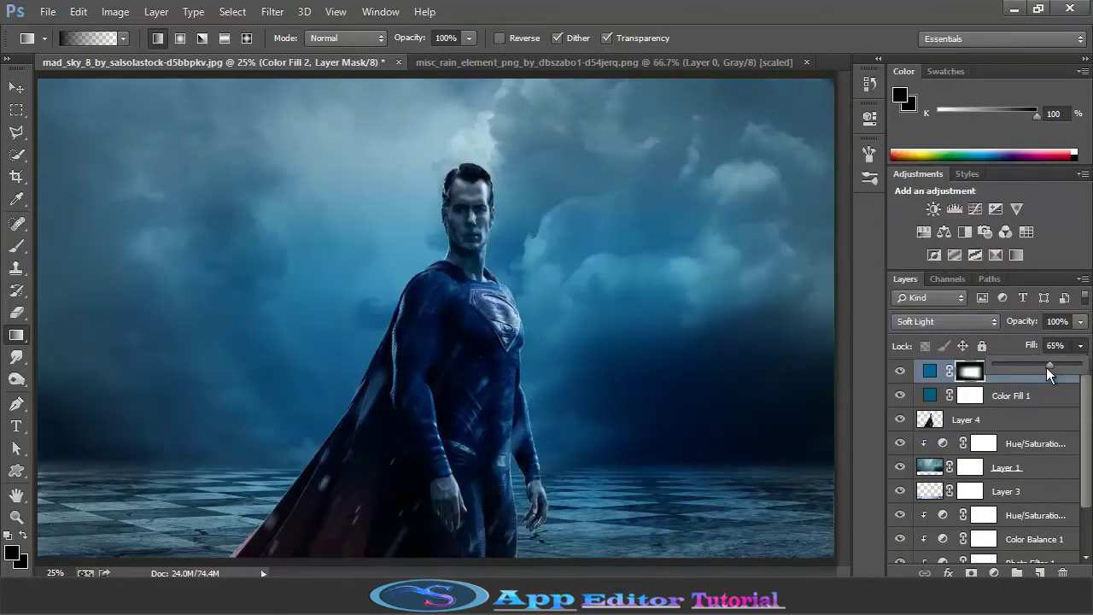
{"action": "left_click_drag", "start_coordinate": [1080, 365], "coordinate": [1030, 368]}
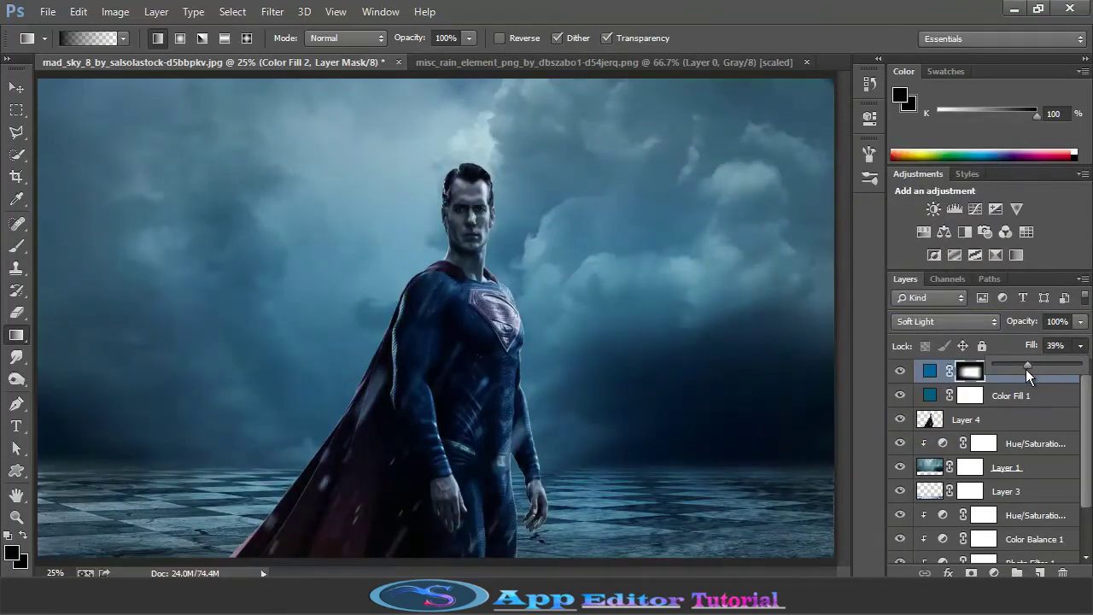
{"action": "left_click_drag", "start_coordinate": [1021, 369], "coordinate": [1010, 369]}
{"action": "left_click", "coordinate": [1020, 396]}
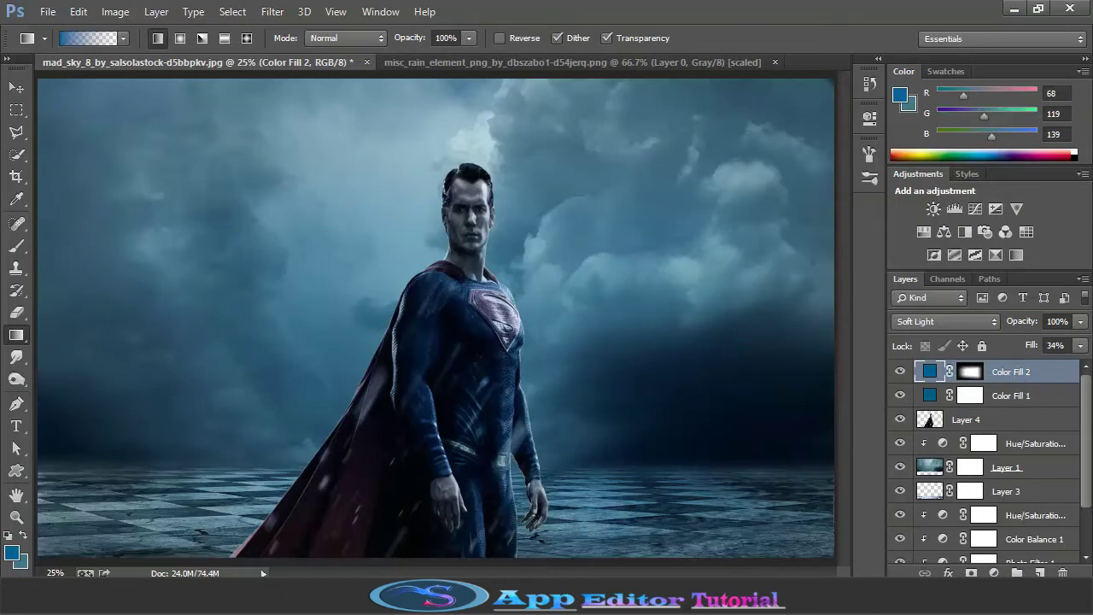
{"action": "left_click", "coordinate": [1039, 573]}
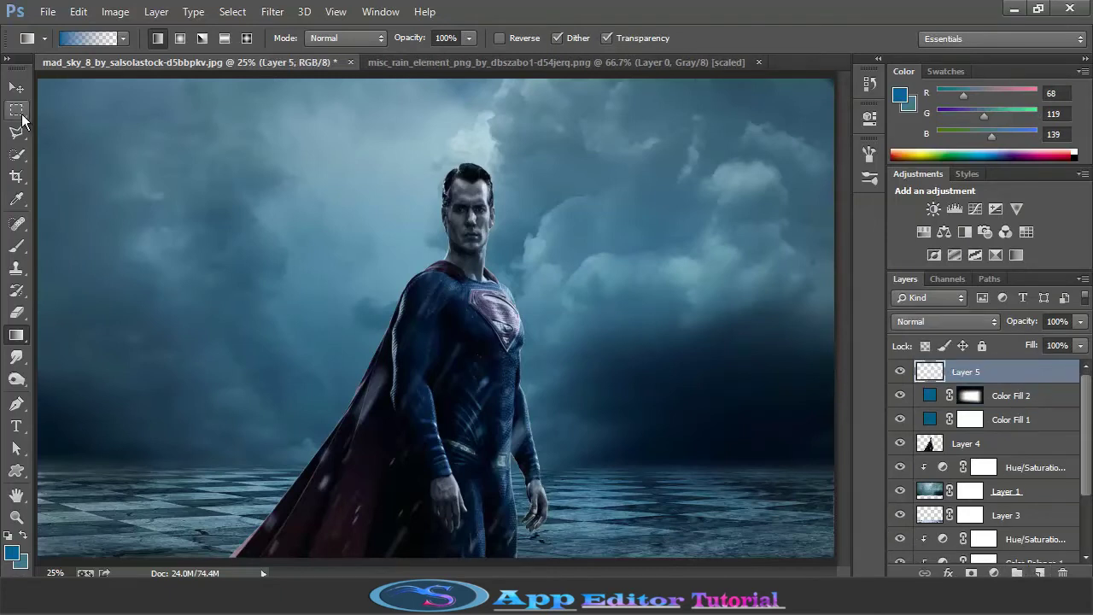
Select the whole canvas minus an ellipse around Superman.
{"action": "left_click", "coordinate": [16, 109]}
{"action": "left_click_drag", "start_coordinate": [40, 80], "coordinate": [841, 559]}
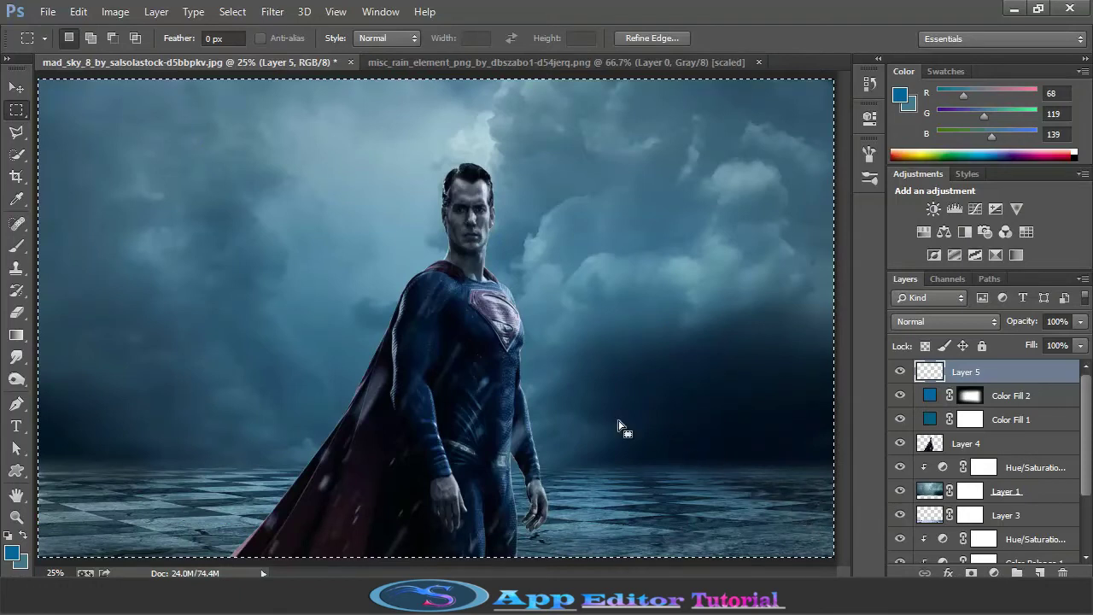
{"action": "left_click", "coordinate": [112, 38]}
{"action": "right_click", "coordinate": [17, 109]}
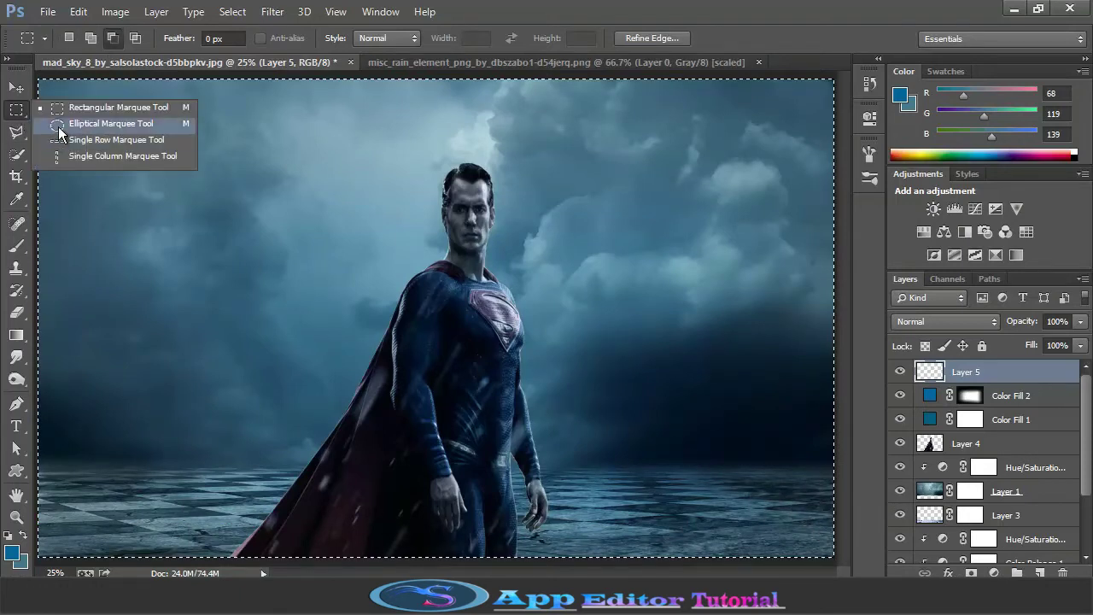
{"action": "left_click", "coordinate": [128, 126]}
{"action": "mouse_move", "coordinate": [324, 137]}
{"action": "left_mouse_down"}
{"action": "mouse_move", "coordinate": [681, 508]}
{"action": "mouse_move", "coordinate": [690, 532]}
{"action": "left_mouse_up"}
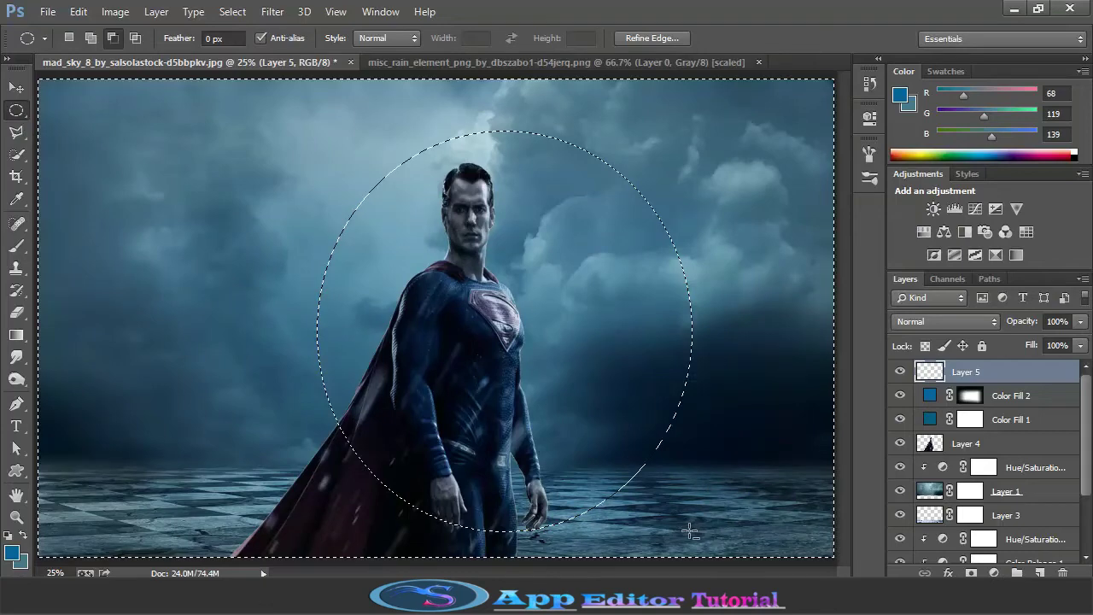
Darken all four edges with near-black gradients on Layer 5, then deselect.
{"action": "left_click", "coordinate": [13, 556]}
{"action": "left_click", "coordinate": [627, 454]}
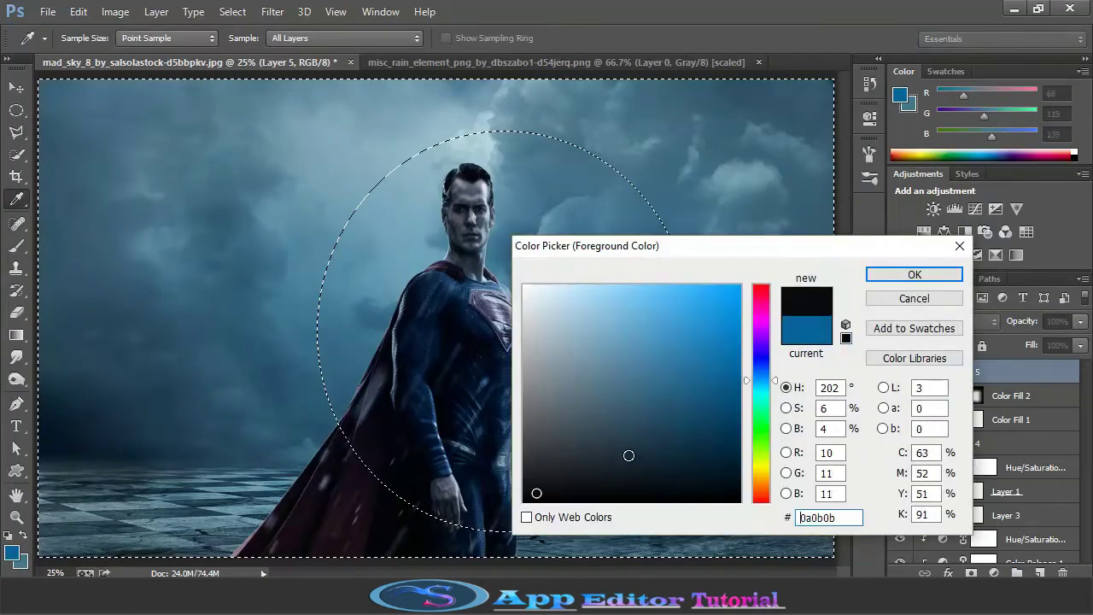
{"action": "left_click", "coordinate": [907, 274]}
{"action": "left_click", "coordinate": [16, 335]}
{"action": "left_click_drag", "start_coordinate": [42, 305], "coordinate": [247, 303]}
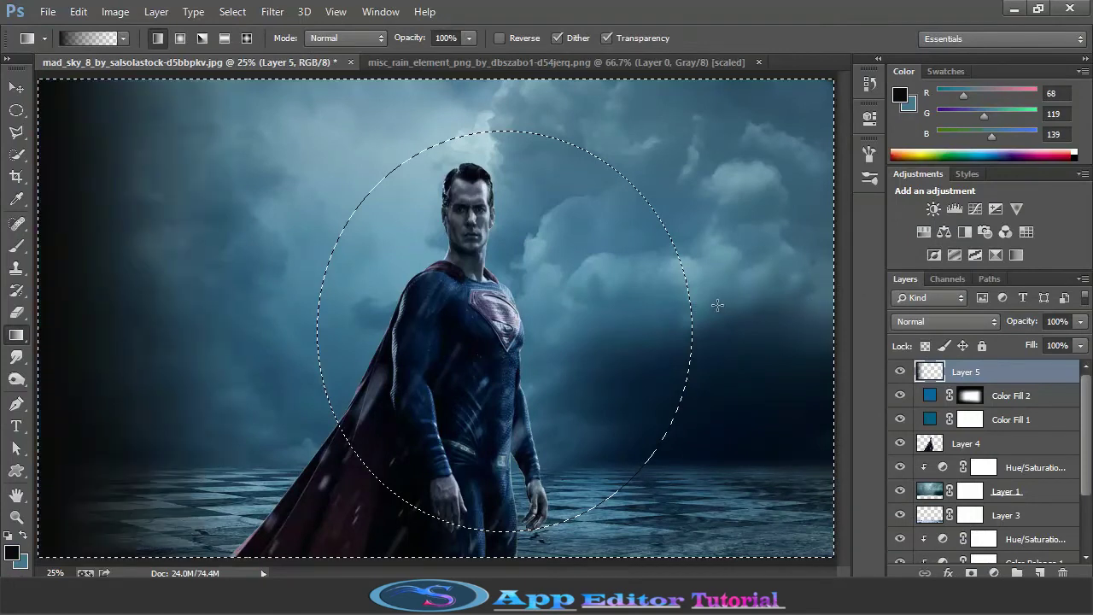
{"action": "left_click_drag", "start_coordinate": [747, 307], "coordinate": [717, 306]}
{"action": "left_click_drag", "start_coordinate": [488, 92], "coordinate": [500, 128]}
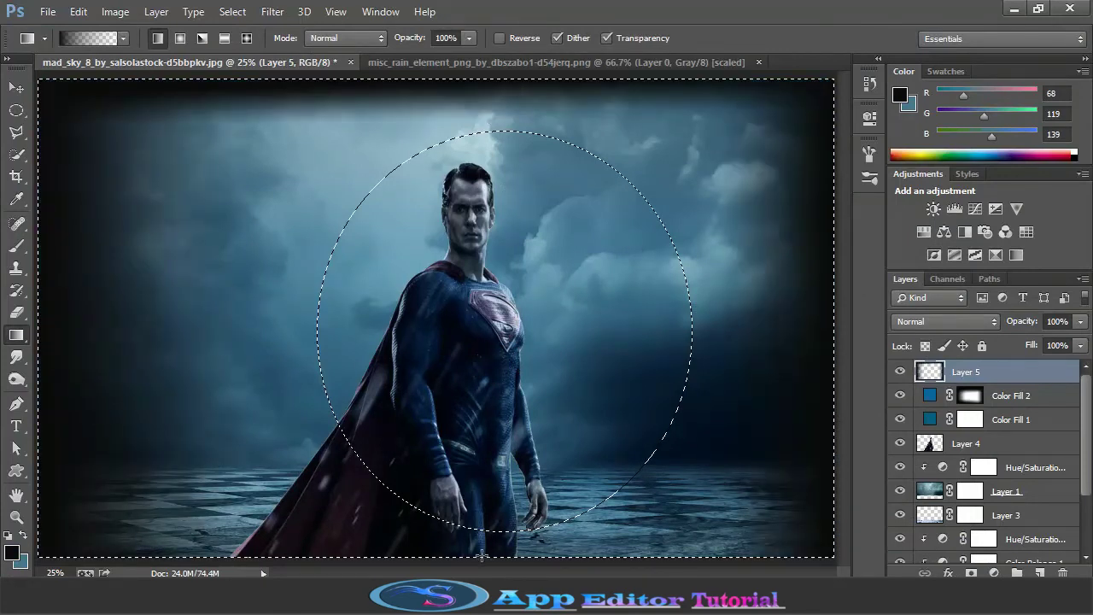
{"action": "left_click_drag", "start_coordinate": [482, 555], "coordinate": [481, 543]}
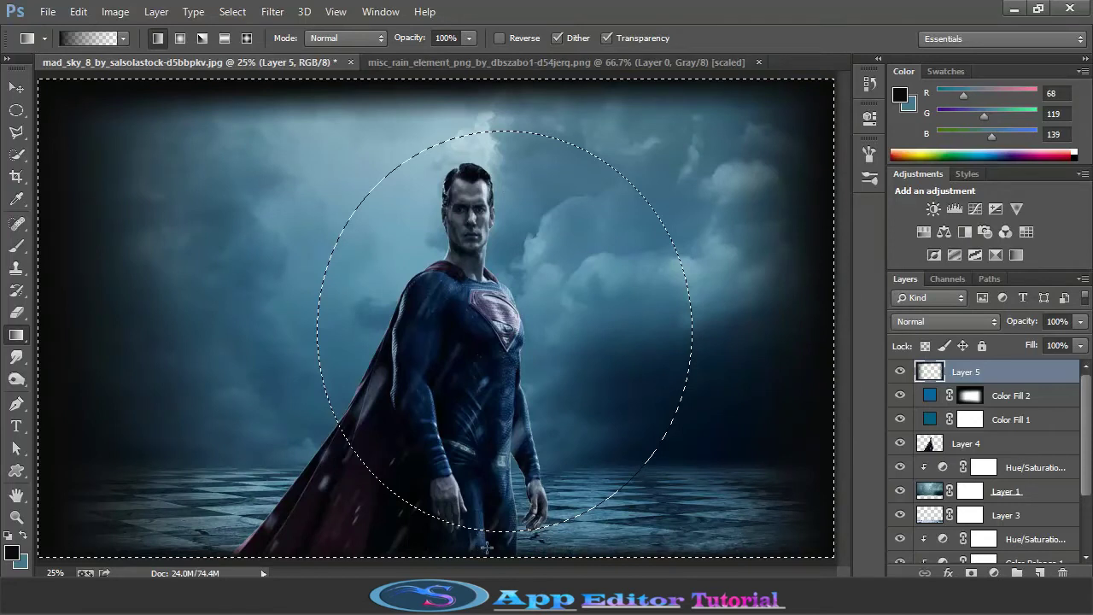
{"action": "right_click", "coordinate": [16, 110]}
{"action": "left_click", "coordinate": [85, 111]}
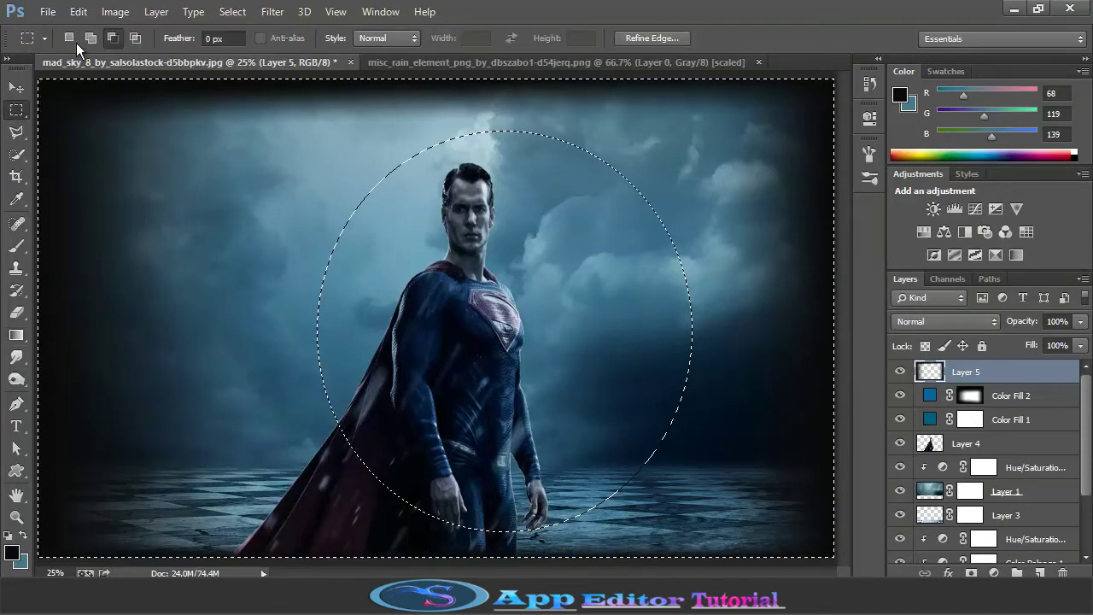
{"action": "key", "text": "ctrl+d"}
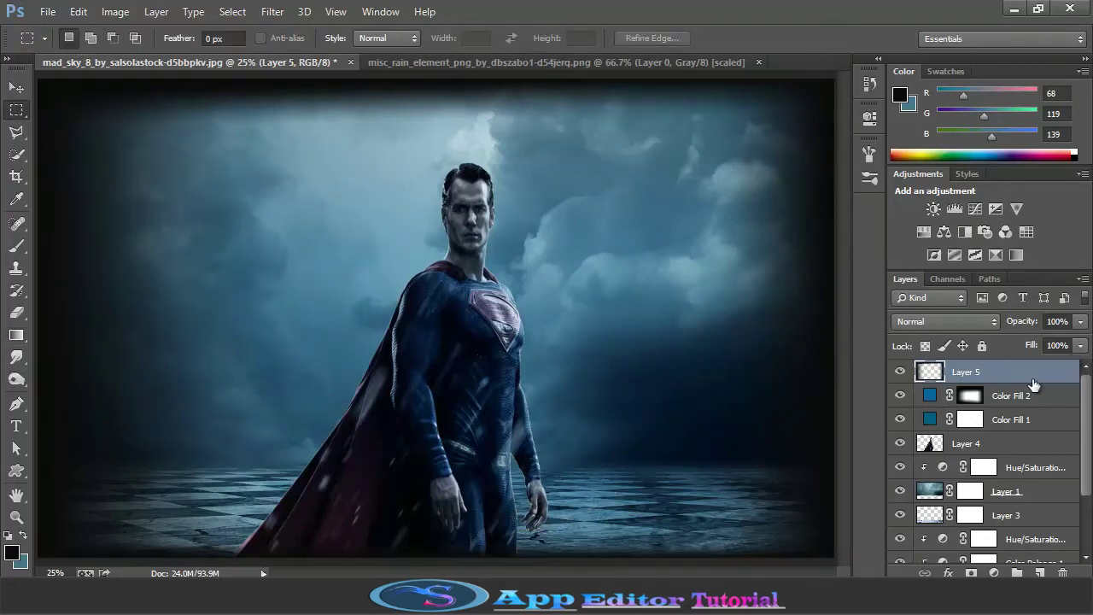
Move Layer 5 below Color Fill 1 and soften its fill to about 49%.
{"action": "left_click_drag", "start_coordinate": [1028, 387], "coordinate": [1031, 429]}
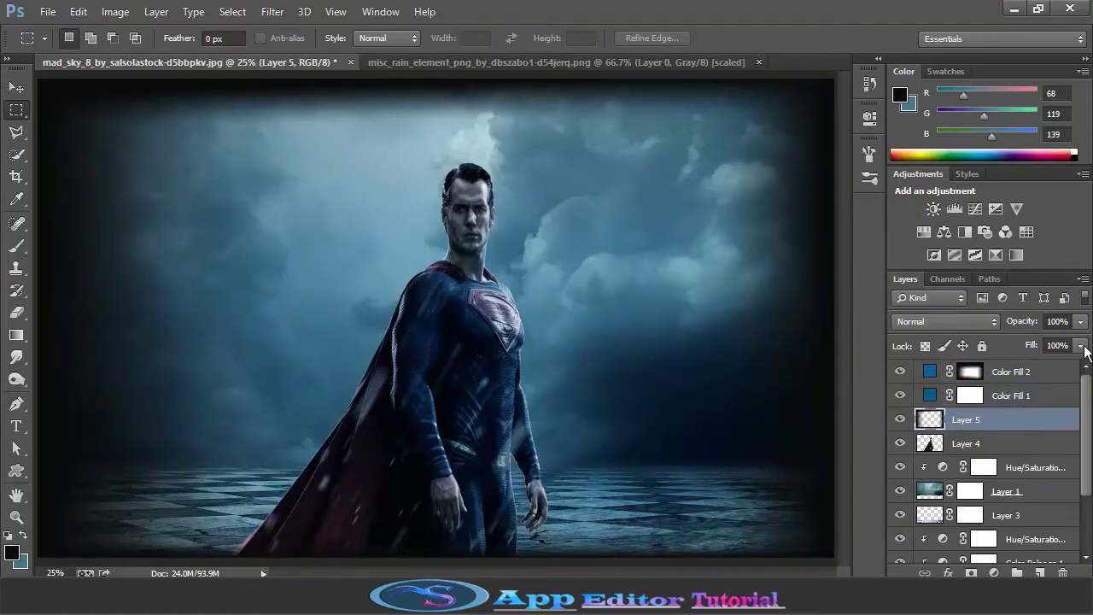
{"action": "left_click_drag", "start_coordinate": [1081, 346], "coordinate": [1048, 367]}
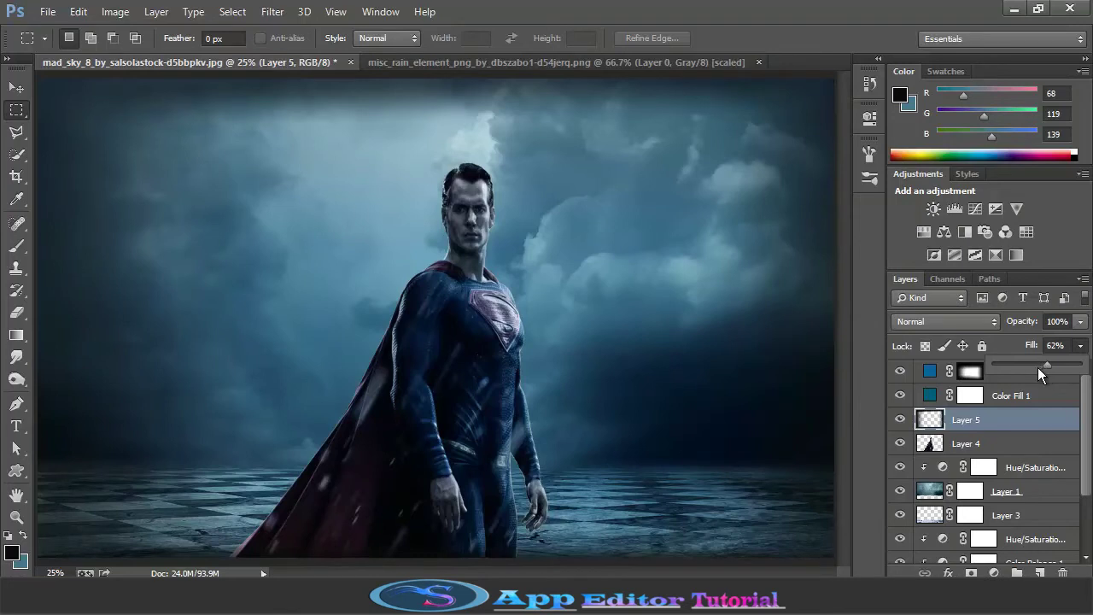
{"action": "left_click_drag", "start_coordinate": [1031, 366], "coordinate": [1037, 367]}
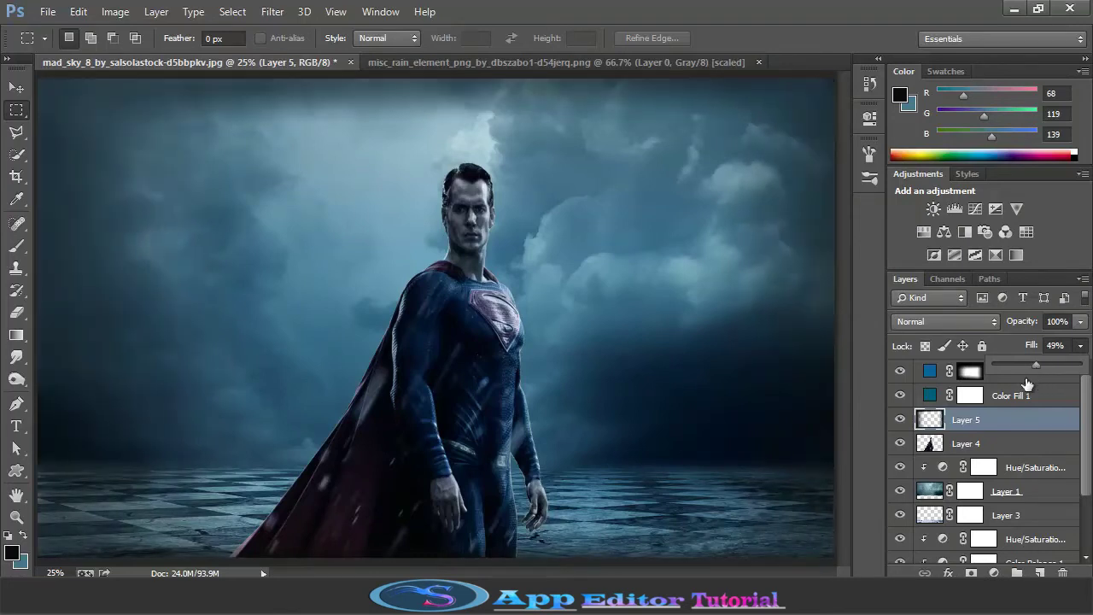
{"action": "left_click", "coordinate": [931, 375]}
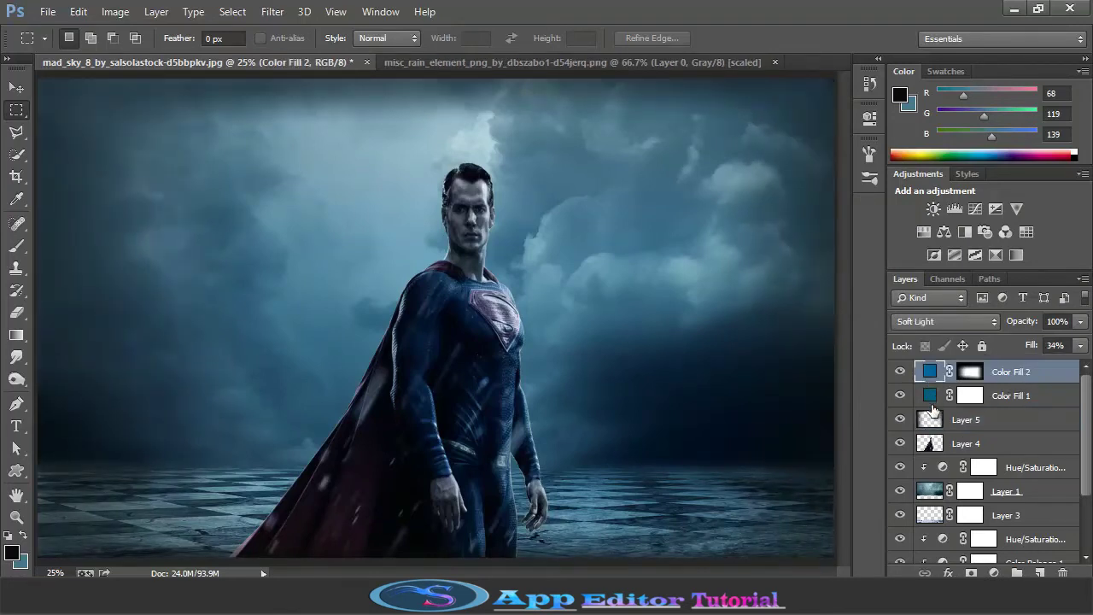
{"action": "left_click", "coordinate": [1032, 398]}
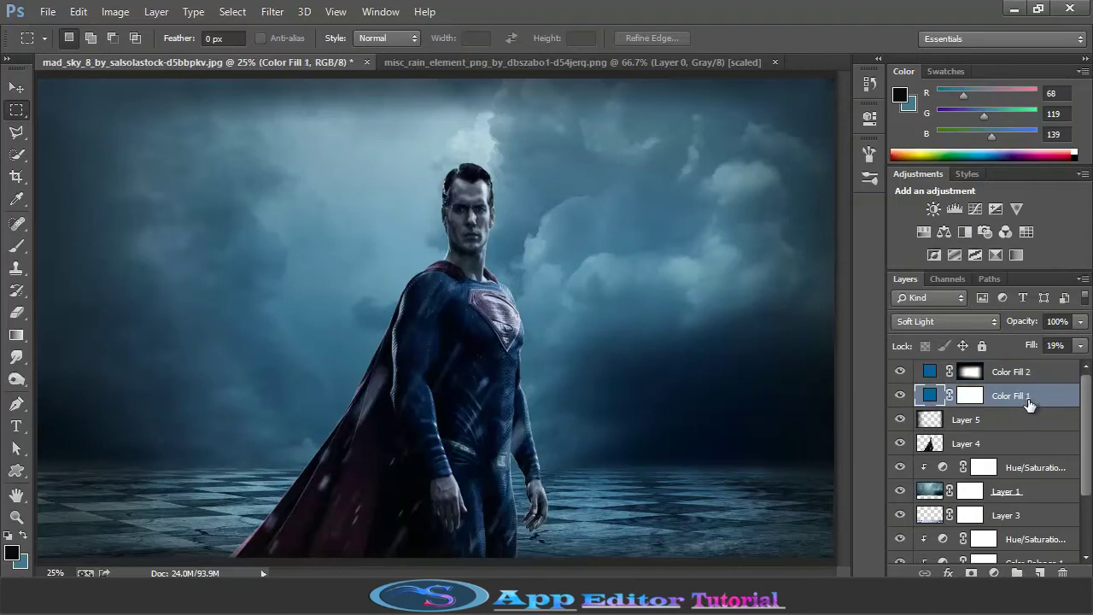
{"action": "left_click", "coordinate": [966, 444]}
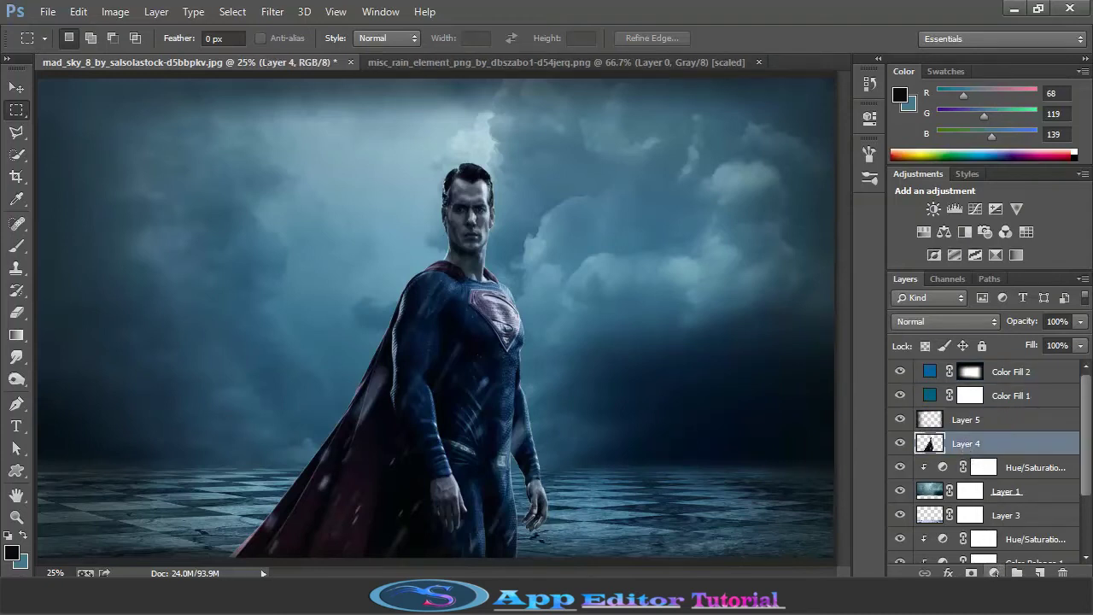
Add a Black & White adjustment tinted light blue above Layer 4 and lower its fill.
{"action": "left_click", "coordinate": [994, 573]}
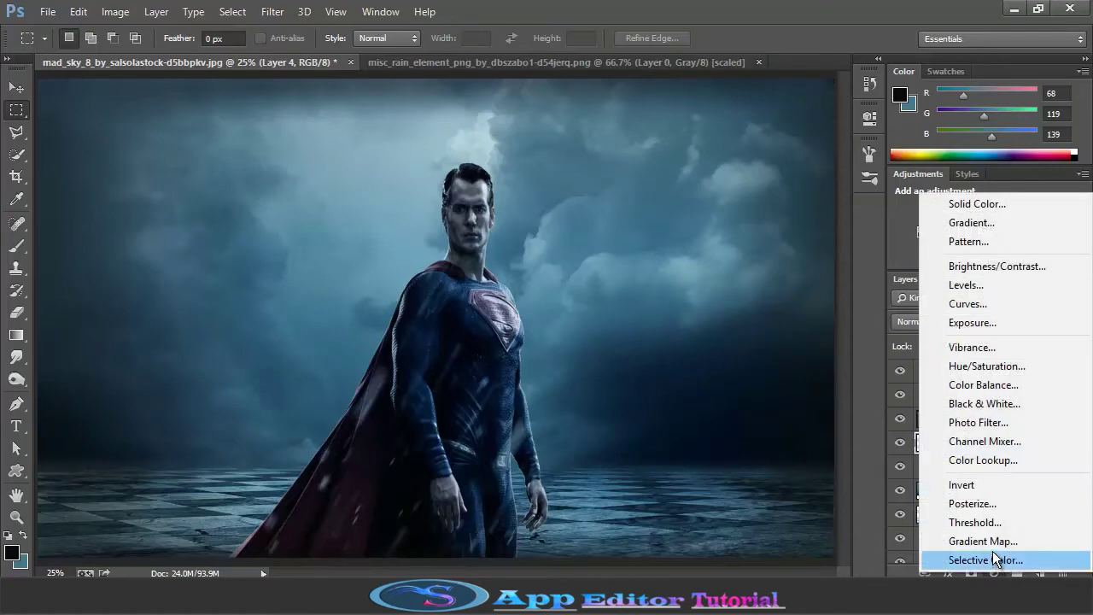
{"action": "left_click", "coordinate": [986, 404]}
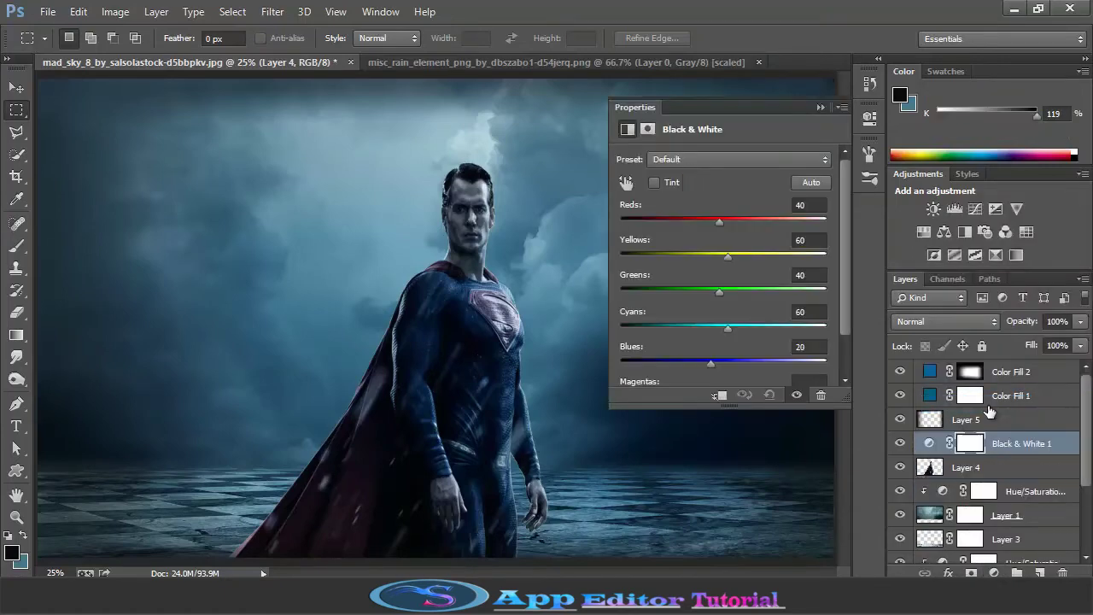
{"action": "left_click", "coordinate": [656, 182]}
{"action": "left_click", "coordinate": [691, 182]}
{"action": "left_click_drag", "start_coordinate": [763, 401], "coordinate": [761, 382]}
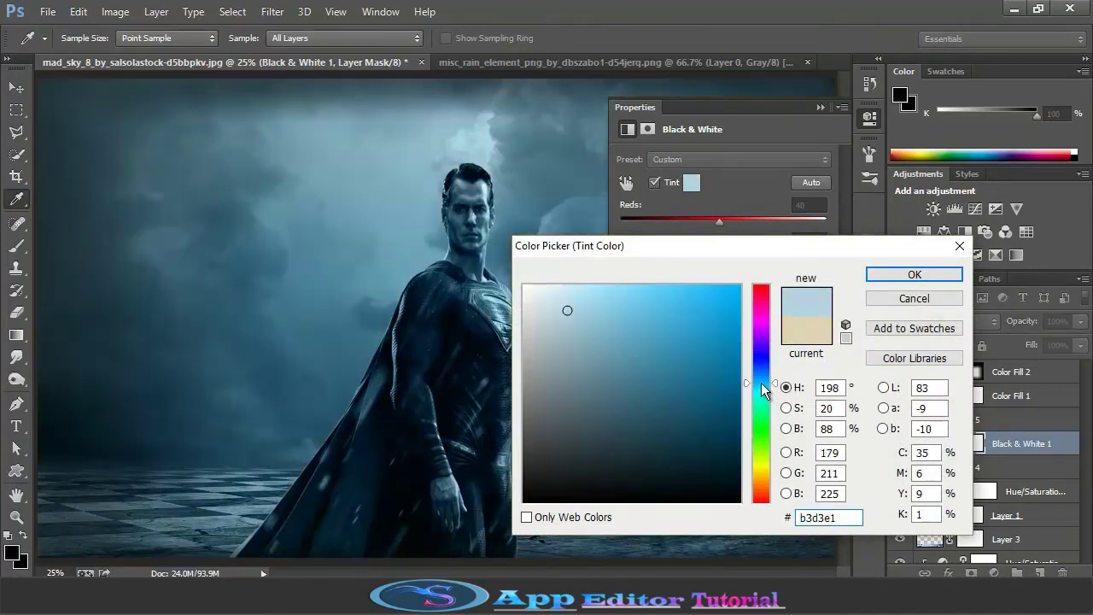
{"action": "left_click", "coordinate": [894, 275]}
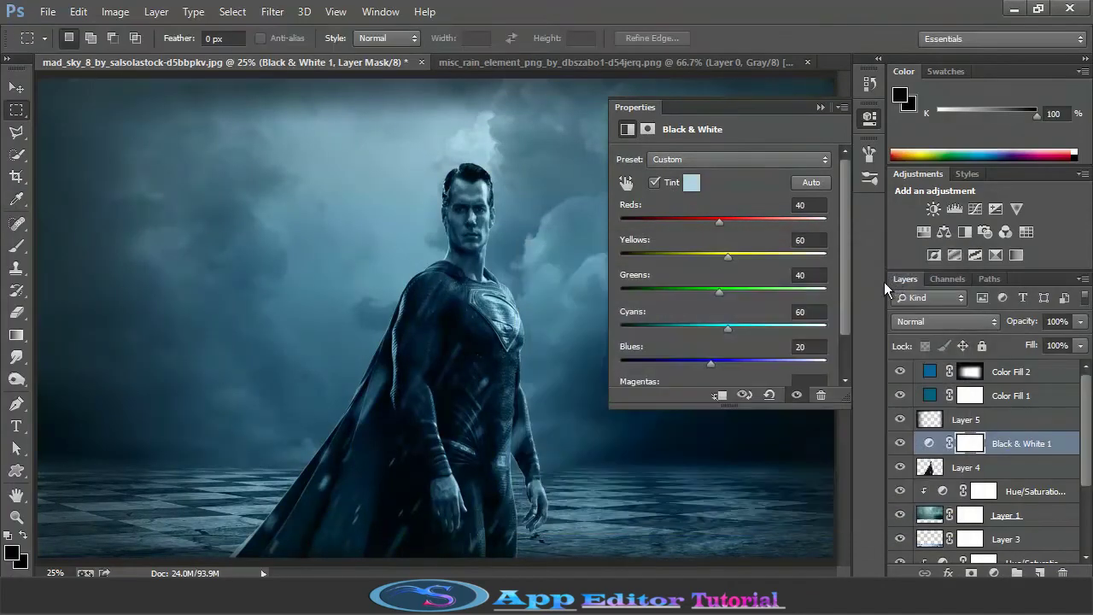
{"action": "left_click", "coordinate": [820, 106]}
{"action": "left_click", "coordinate": [1080, 345]}
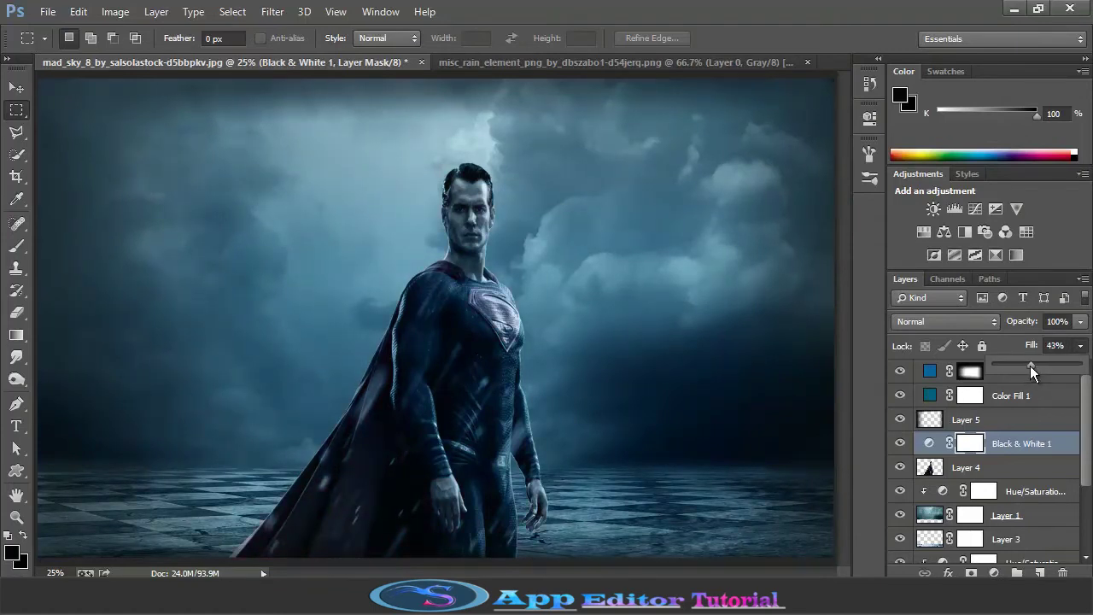
{"action": "left_click_drag", "start_coordinate": [1030, 365], "coordinate": [1008, 365]}
{"action": "left_click", "coordinate": [1017, 427]}
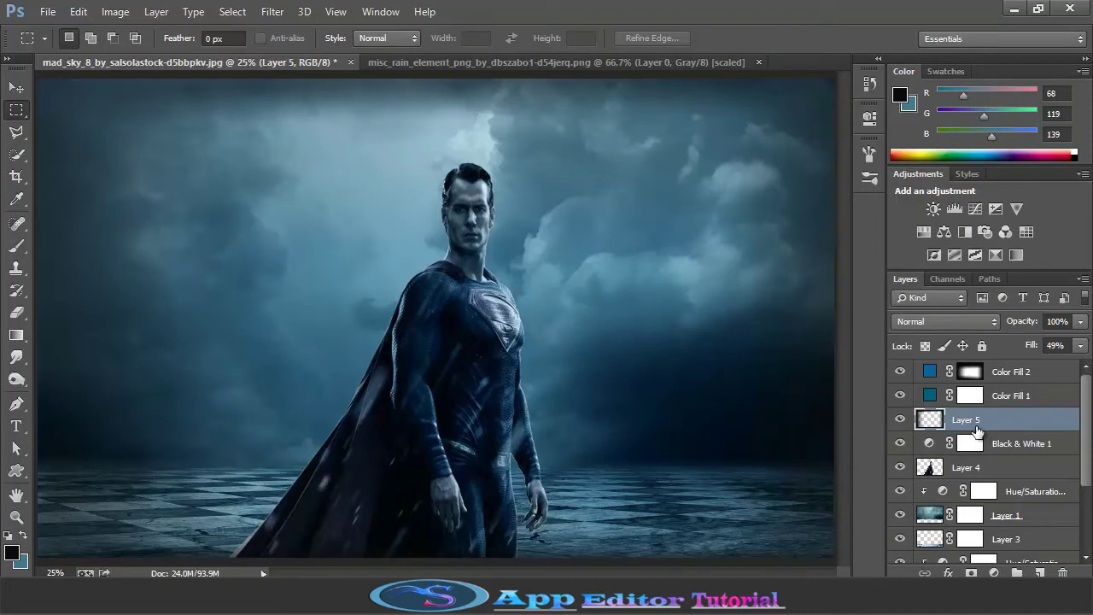
Add a new Layer 6 clipped to Layer 4 and set a saturated sky-blue foreground colour.
{"action": "left_click", "coordinate": [930, 469]}
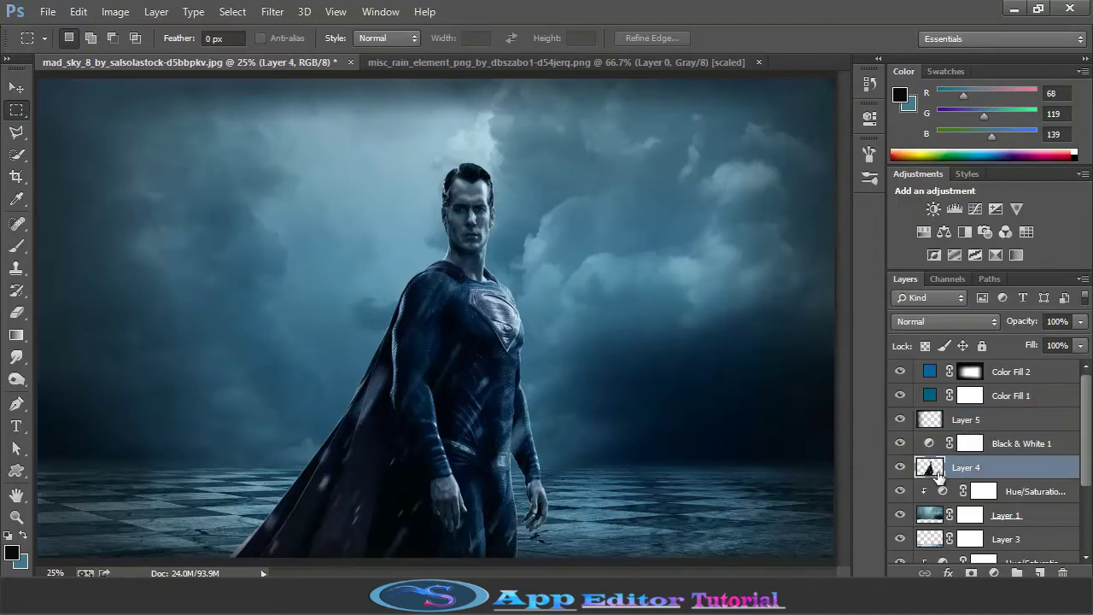
{"action": "left_click", "coordinate": [1039, 572]}
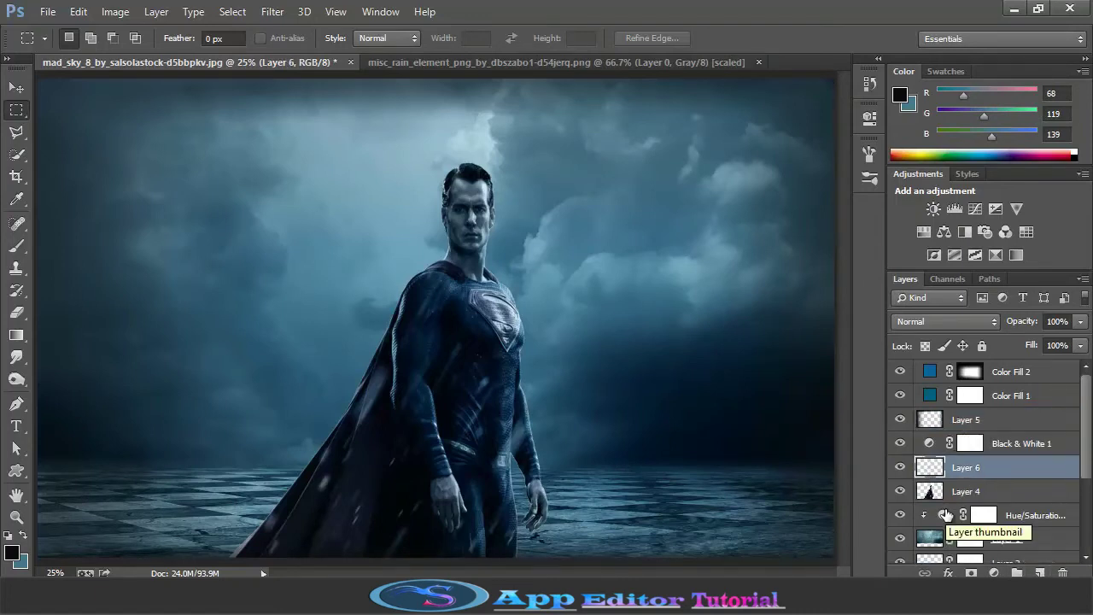
{"action": "left_click", "coordinate": [908, 486], "text": "alt"}
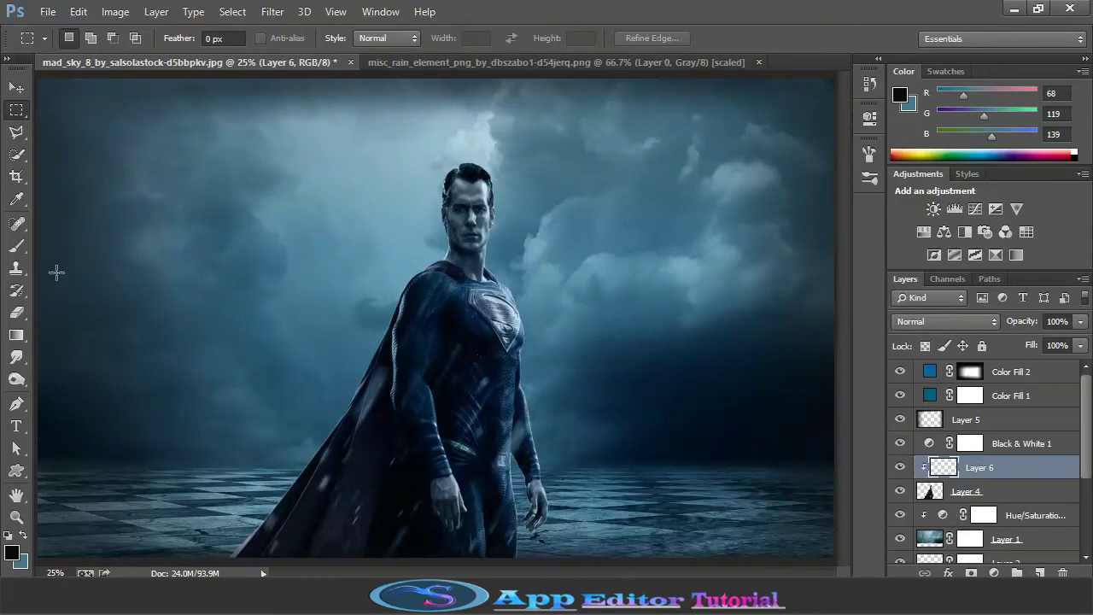
{"action": "key", "text": "i"}
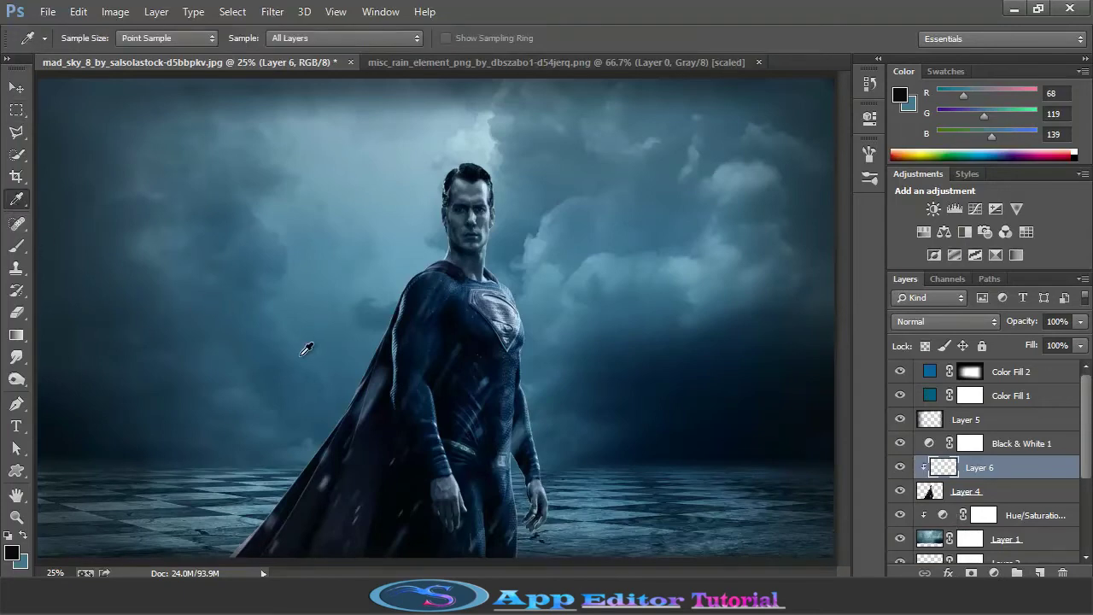
{"action": "left_click", "coordinate": [302, 354]}
{"action": "left_click", "coordinate": [16, 549]}
{"action": "left_click", "coordinate": [725, 350]}
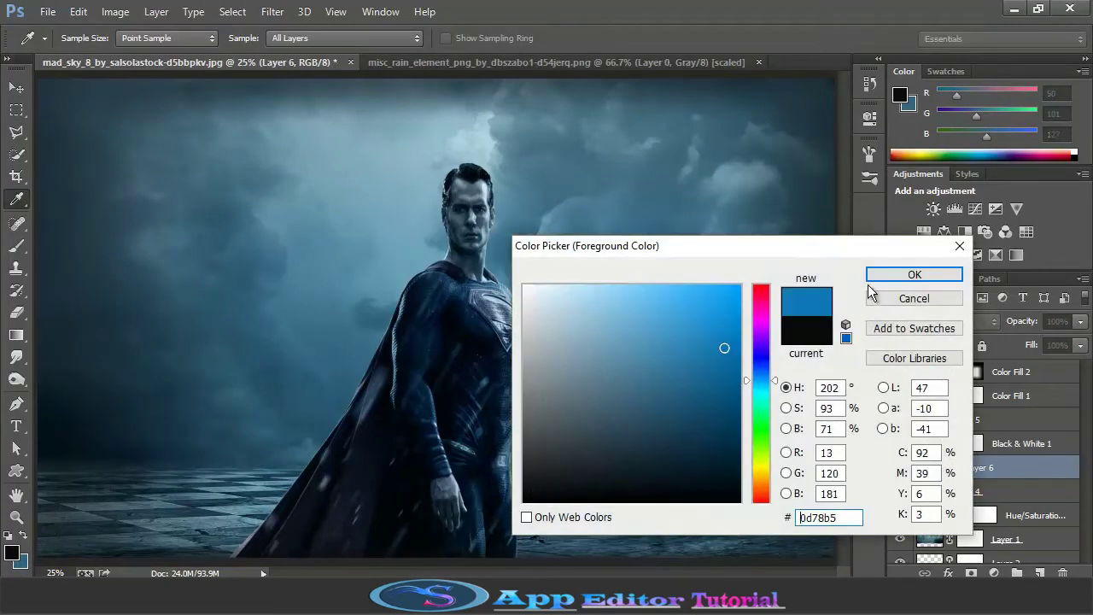
{"action": "left_click", "coordinate": [912, 277]}
Choose the Brush tool and set Layer 6 to Soft Light blending.
{"action": "left_click", "coordinate": [22, 250]}
{"action": "left_click", "coordinate": [86, 39]}
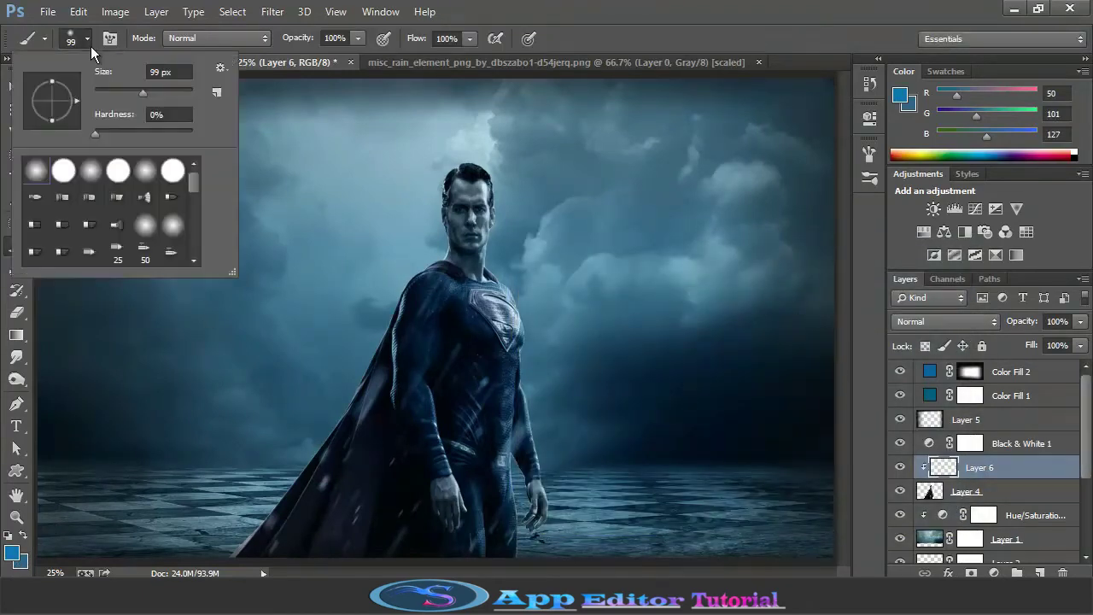
{"action": "left_click", "coordinate": [403, 271]}
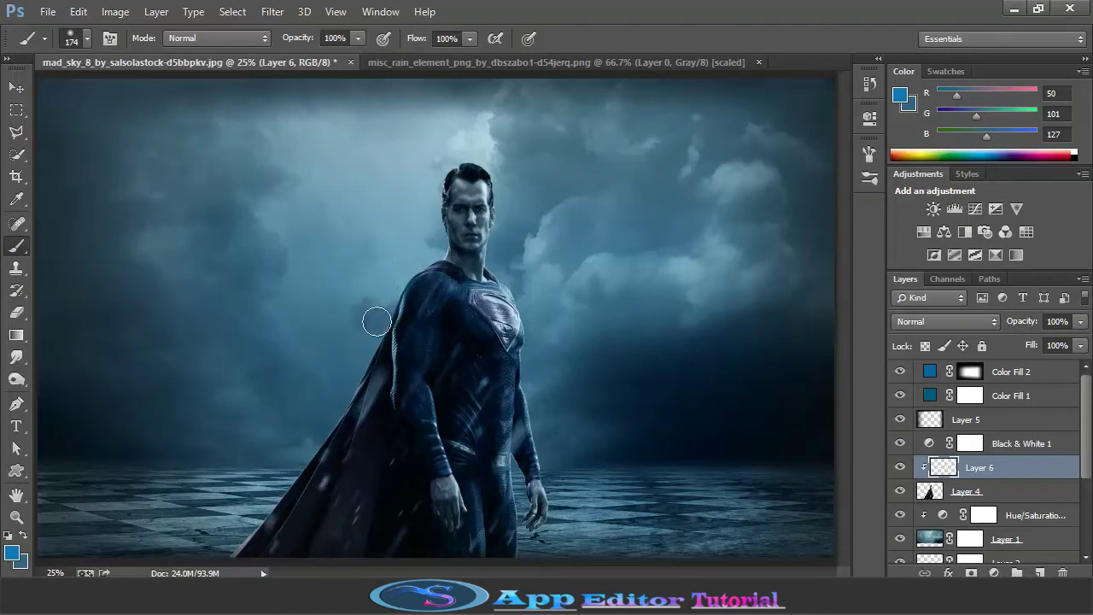
{"action": "scroll", "coordinate": [354, 322], "scroll_direction": "up", "scroll_amount": 3}
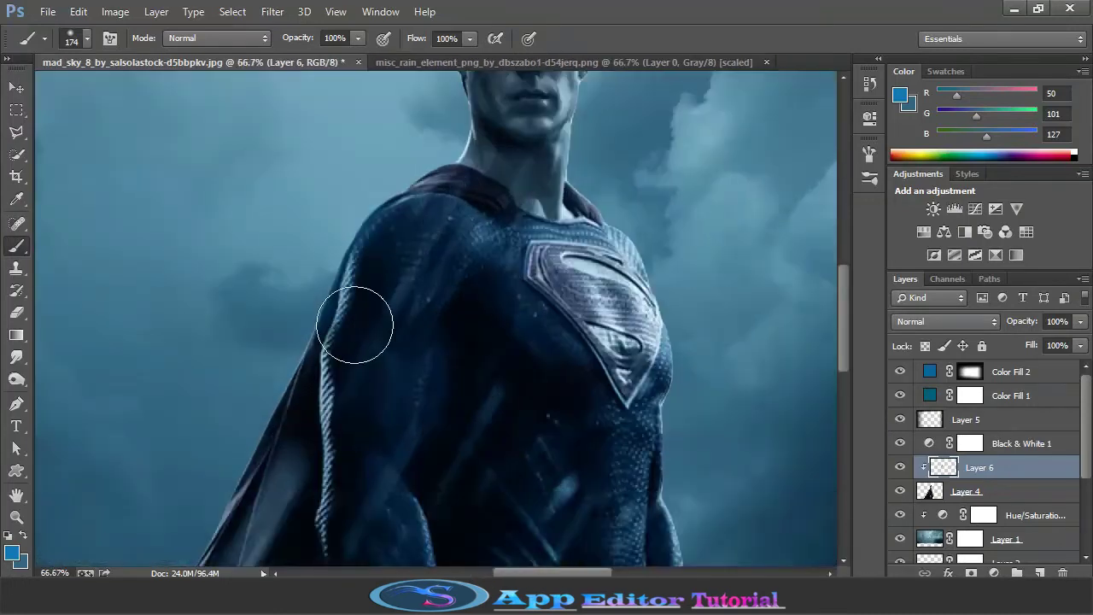
{"action": "left_click", "coordinate": [931, 321]}
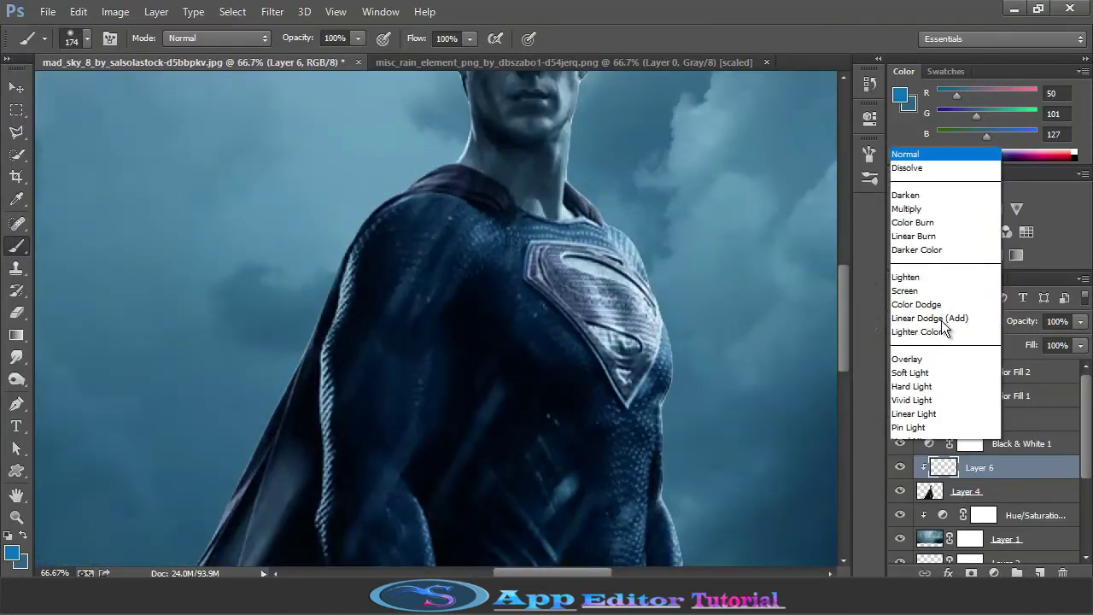
{"action": "left_click", "coordinate": [912, 226]}
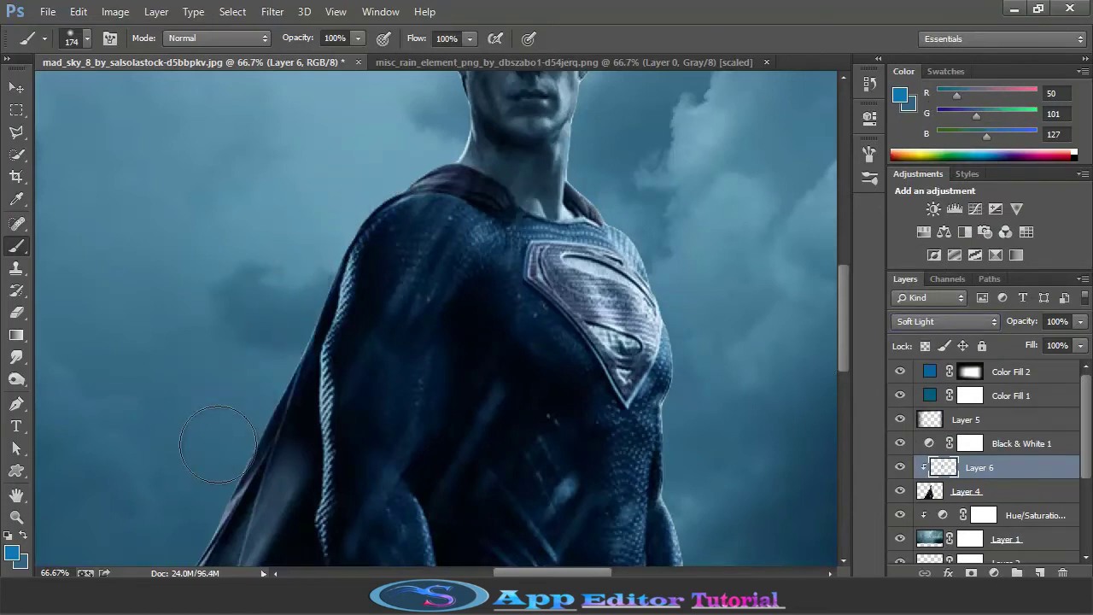
Paint blue light beside Superman's face, chest, right arm and cape edge.
{"action": "scroll", "coordinate": [405, 308], "scroll_direction": "up", "scroll_amount": 2}
{"action": "scroll", "coordinate": [401, 282], "scroll_direction": "up", "scroll_amount": 5}
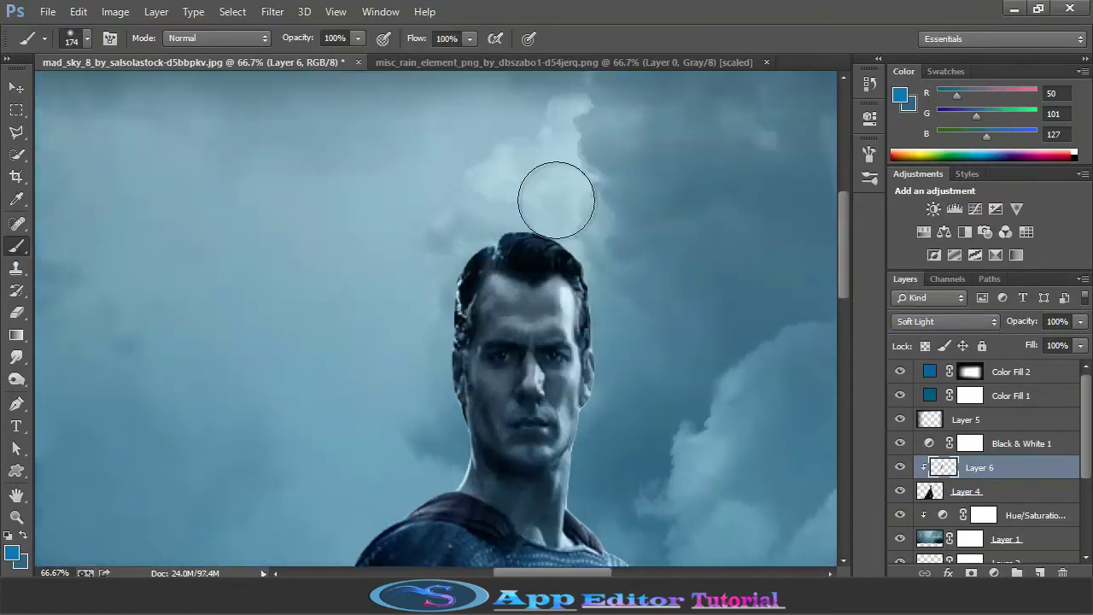
{"action": "left_click_drag", "start_coordinate": [610, 240], "coordinate": [589, 500]}
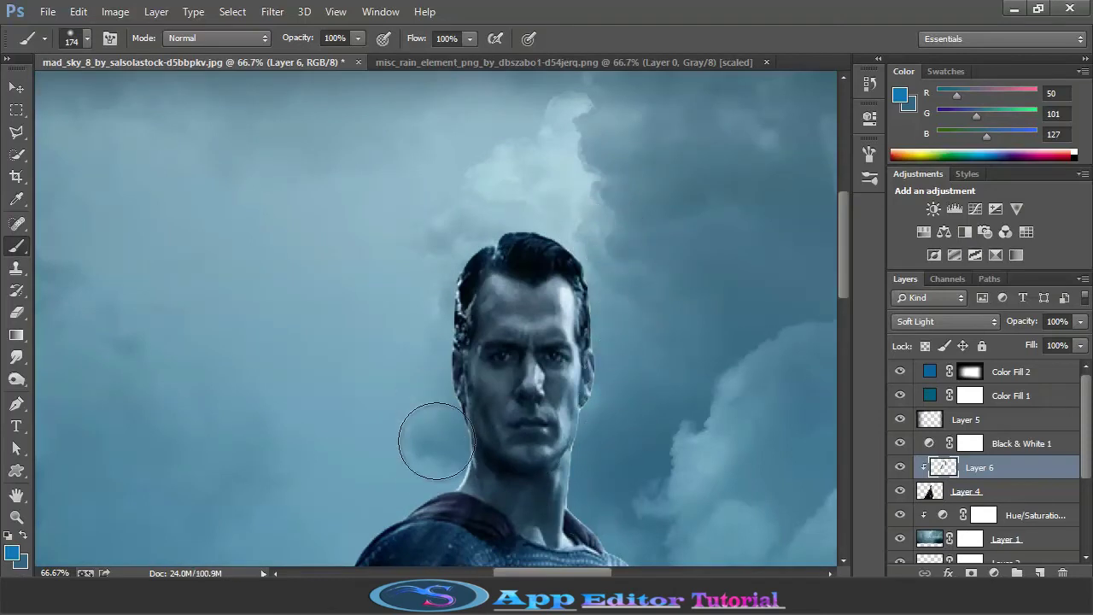
{"action": "key", "text": "ctrl+minus"}
{"action": "key", "text": "ctrl+minus"}
{"action": "scroll", "coordinate": [512, 436], "scroll_direction": "down", "scroll_amount": 2}
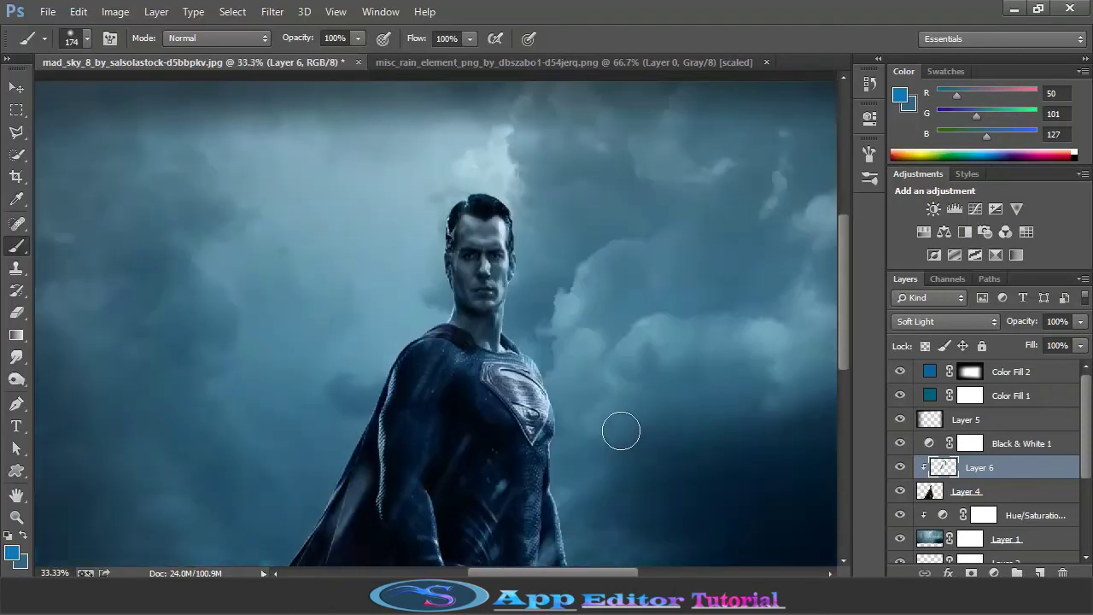
{"action": "scroll", "coordinate": [581, 341], "scroll_direction": "down", "scroll_amount": 3}
{"action": "mouse_move", "coordinate": [550, 275]}
{"action": "left_mouse_down"}
{"action": "mouse_move", "coordinate": [573, 354]}
{"action": "mouse_move", "coordinate": [575, 453]}
{"action": "left_mouse_up"}
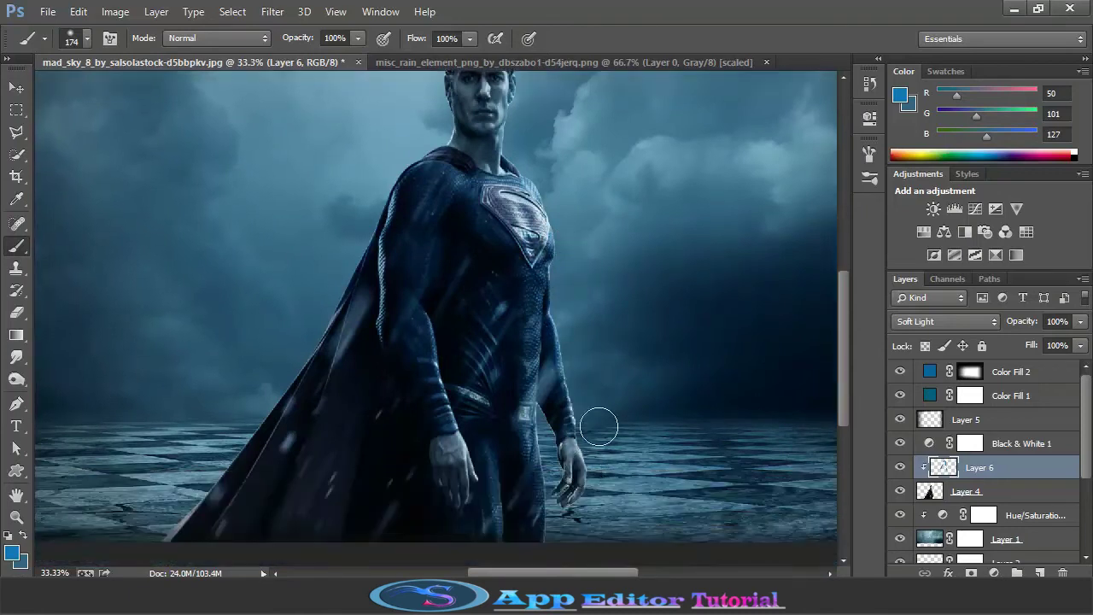
{"action": "scroll", "coordinate": [577, 445], "scroll_direction": "down", "scroll_amount": 2}
{"action": "mouse_move", "coordinate": [595, 395]}
{"action": "left_mouse_down"}
{"action": "mouse_move", "coordinate": [603, 472]}
{"action": "mouse_move", "coordinate": [568, 512]}
{"action": "mouse_move", "coordinate": [532, 452]}
{"action": "mouse_move", "coordinate": [537, 427]}
{"action": "left_mouse_up"}
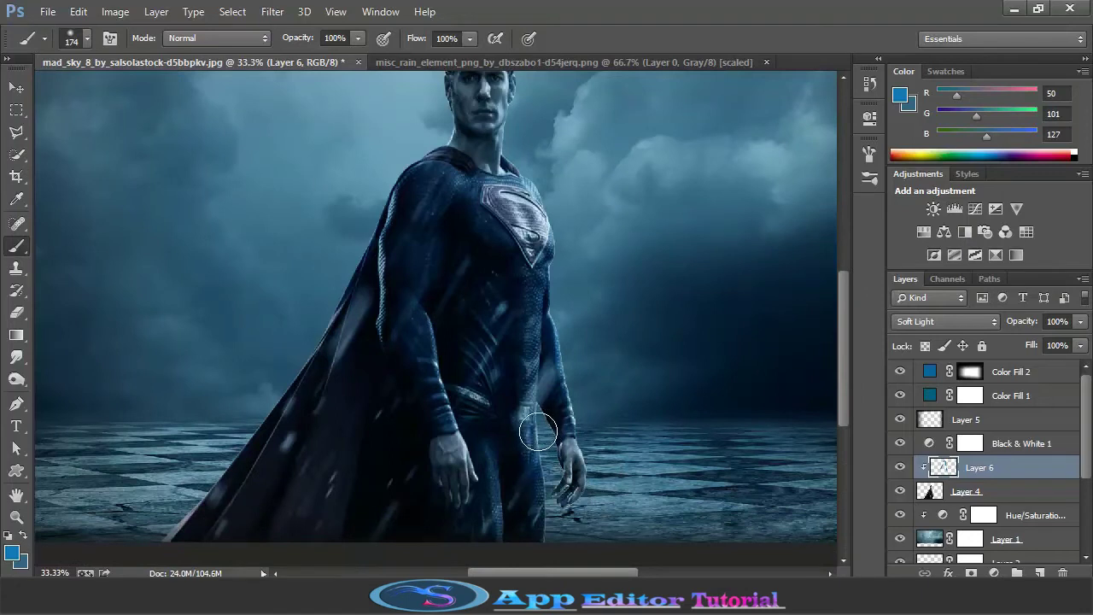
{"action": "mouse_move", "coordinate": [322, 305]}
{"action": "left_mouse_down"}
{"action": "mouse_move", "coordinate": [253, 415]}
{"action": "mouse_move", "coordinate": [186, 485]}
{"action": "left_mouse_up"}
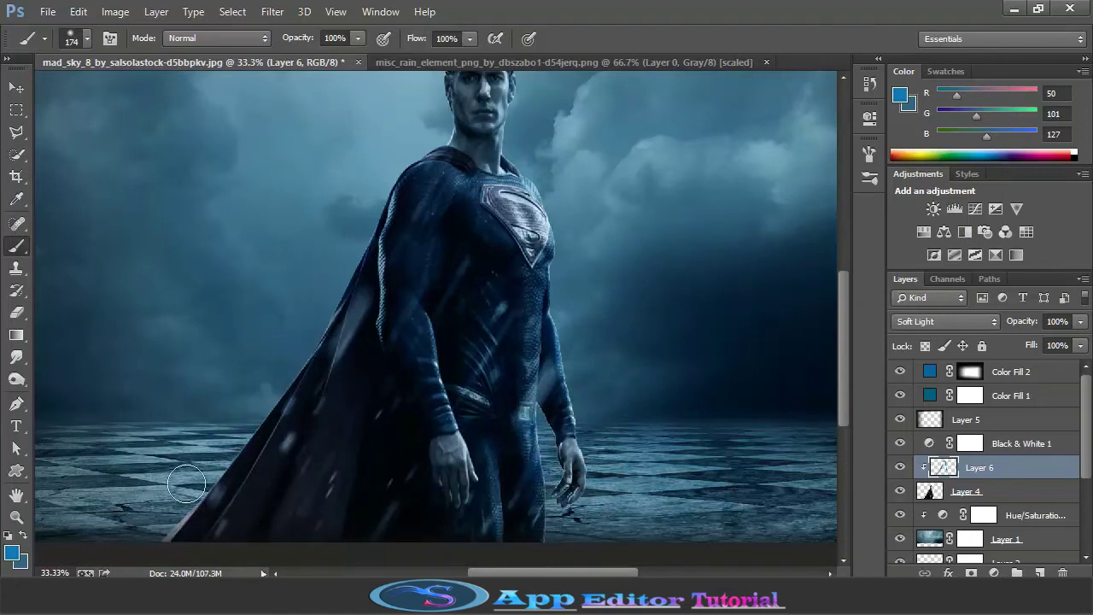
Set Layer 6 fill to 50% and give it a layer mask.
{"action": "left_click", "coordinate": [1081, 345]}
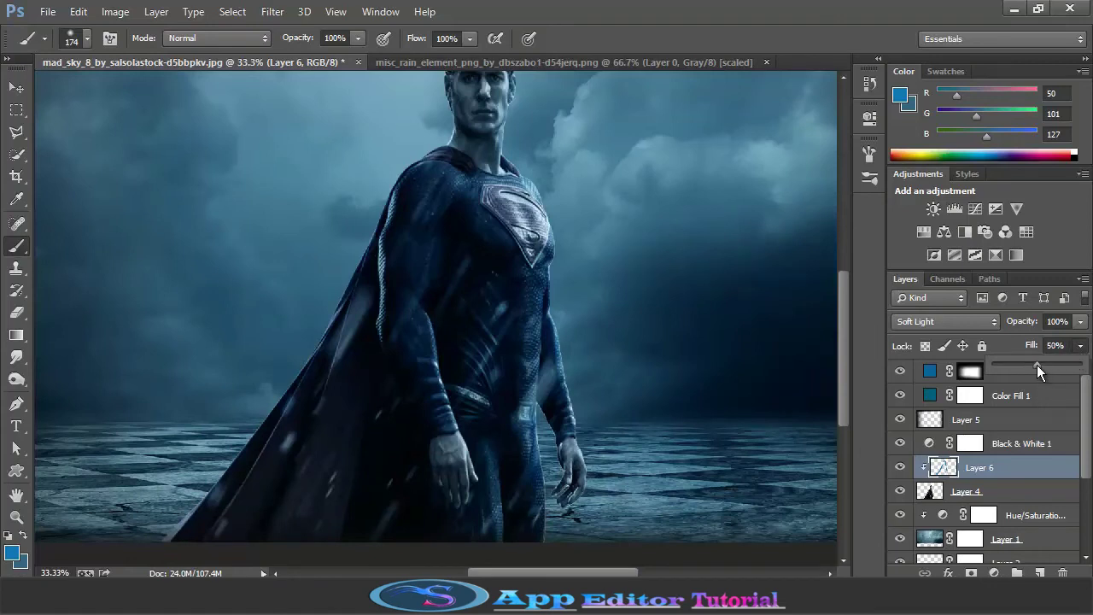
{"action": "left_click", "coordinate": [931, 493]}
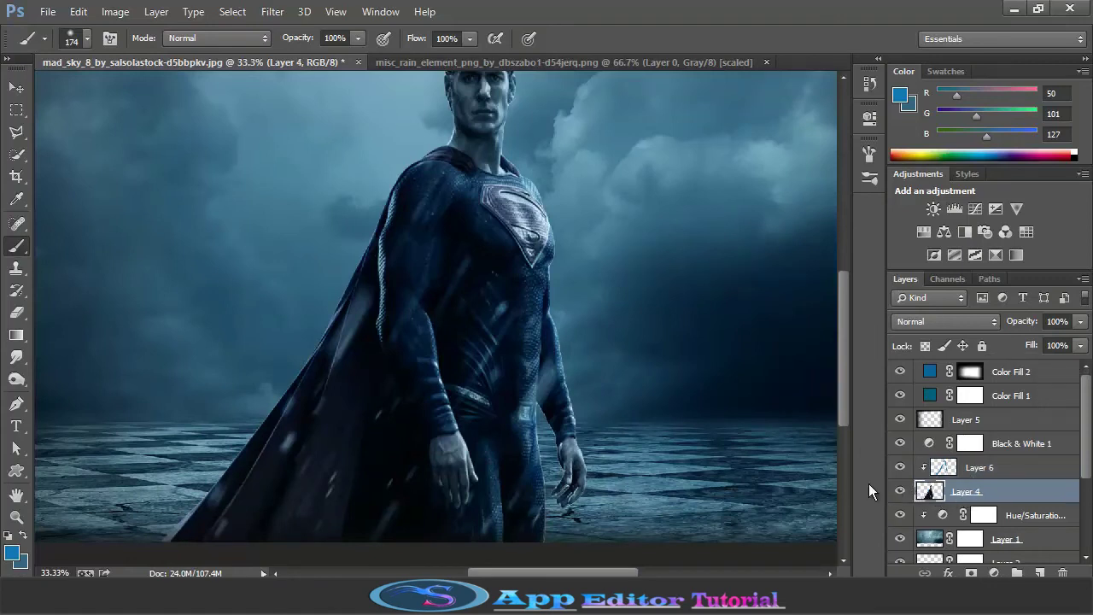
{"action": "left_click", "coordinate": [980, 468]}
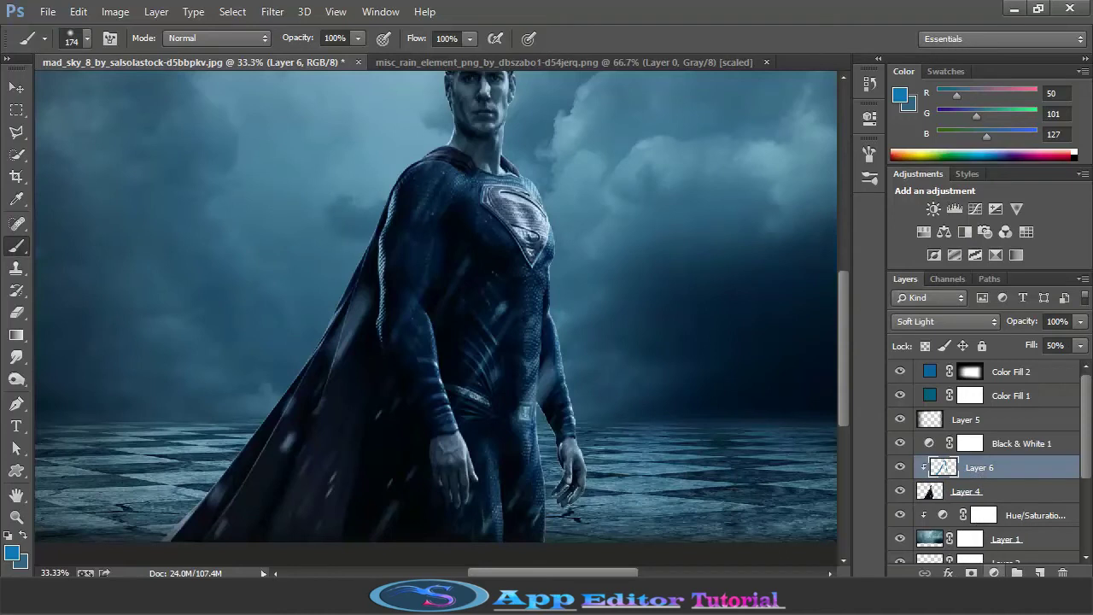
{"action": "left_click", "coordinate": [971, 573]}
{"action": "left_click", "coordinate": [16, 379]}
{"action": "left_click", "coordinate": [943, 467]}
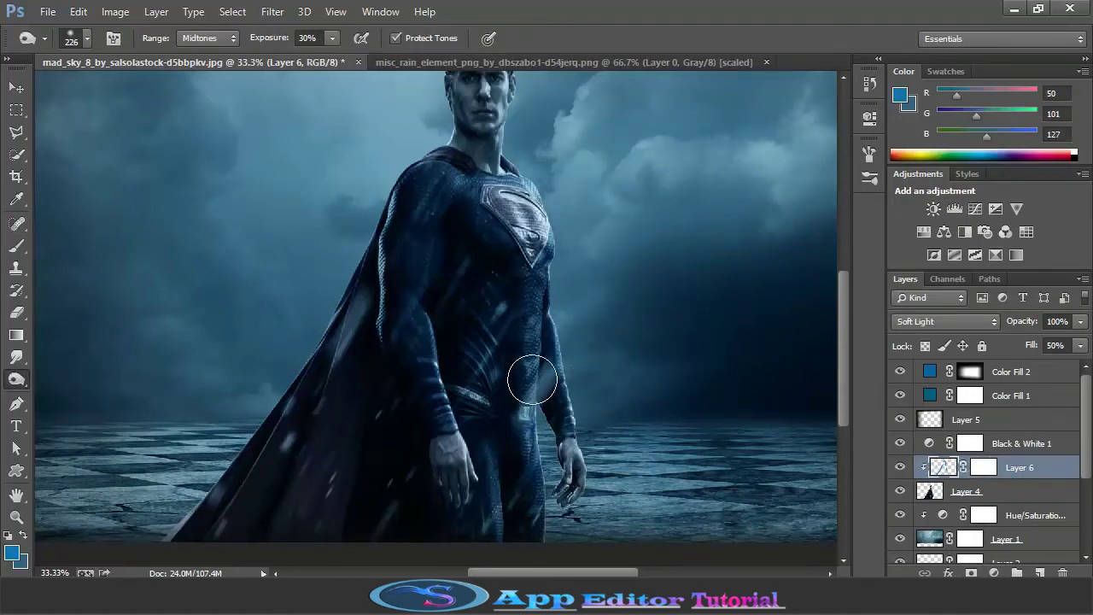
Dodge the edge of Superman's right arm on Layer 4.
{"action": "scroll", "coordinate": [555, 447], "scroll_direction": "up", "scroll_amount": 3}
{"action": "scroll", "coordinate": [479, 325], "scroll_direction": "up", "scroll_amount": 1}
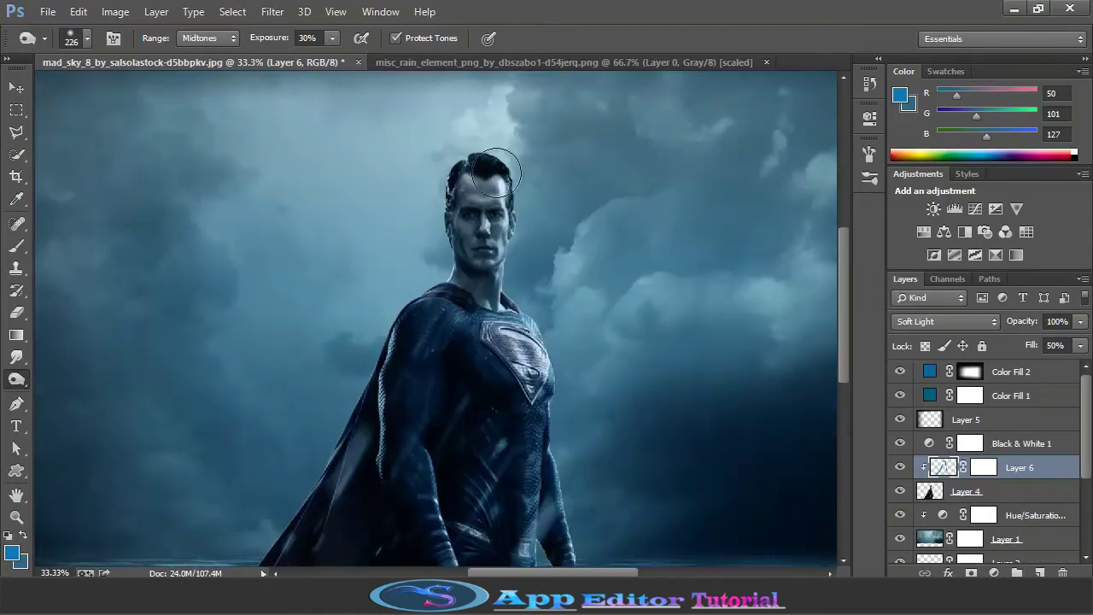
{"action": "scroll", "coordinate": [301, 447], "scroll_direction": "down", "scroll_amount": 5}
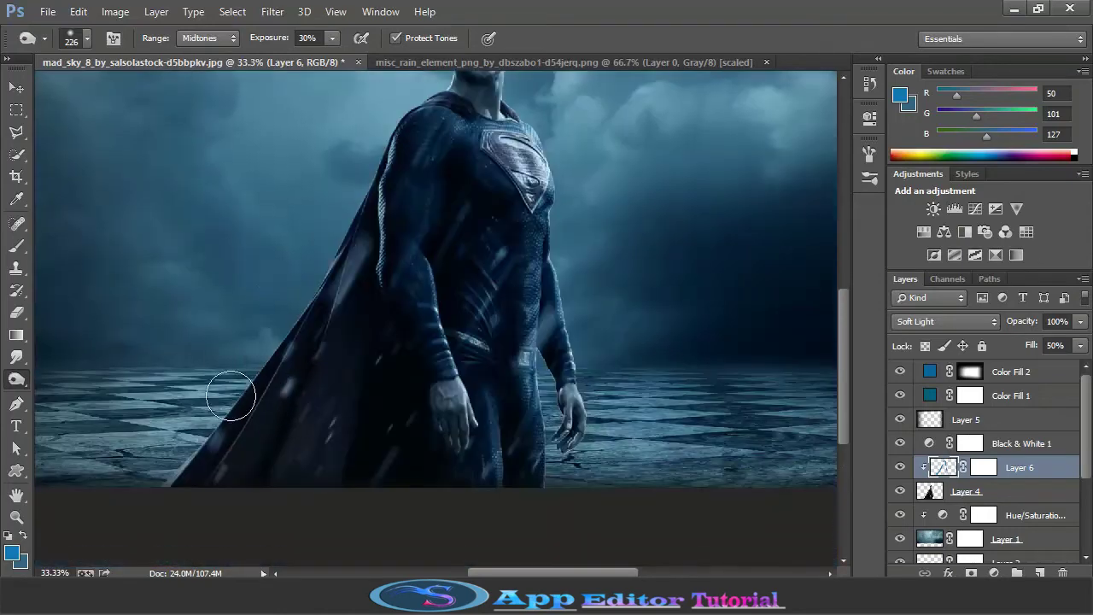
{"action": "left_click", "coordinate": [926, 493]}
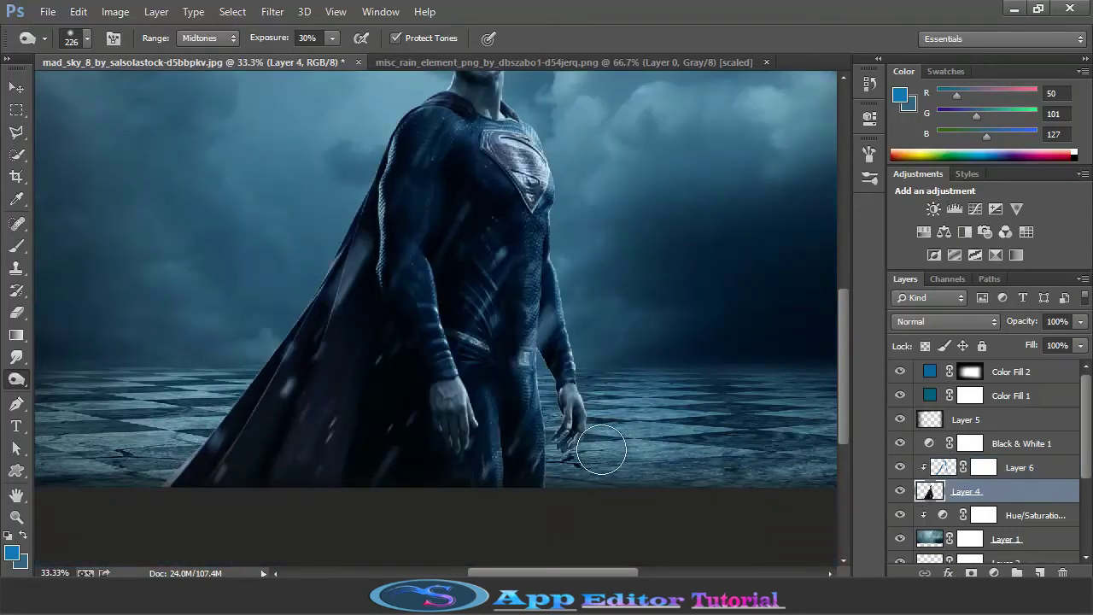
{"action": "left_click_drag", "start_coordinate": [542, 456], "coordinate": [537, 366]}
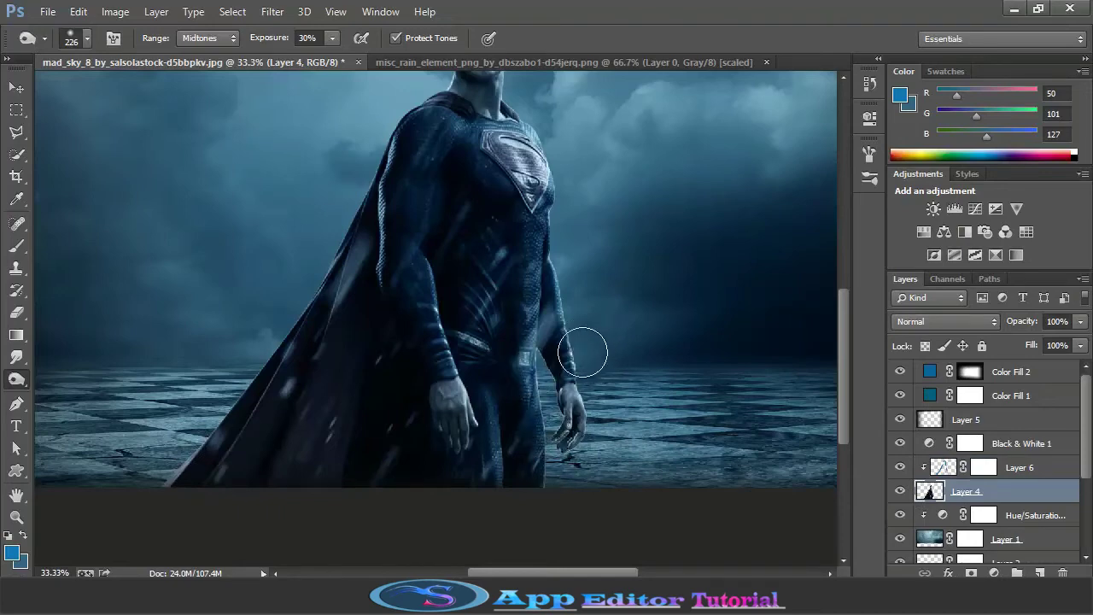
Burn Superman's legs and lower torso darker with the Burn tool.
{"action": "scroll", "coordinate": [379, 371], "scroll_direction": "up", "scroll_amount": 2}
{"action": "scroll", "coordinate": [392, 238], "scroll_direction": "up", "scroll_amount": 2}
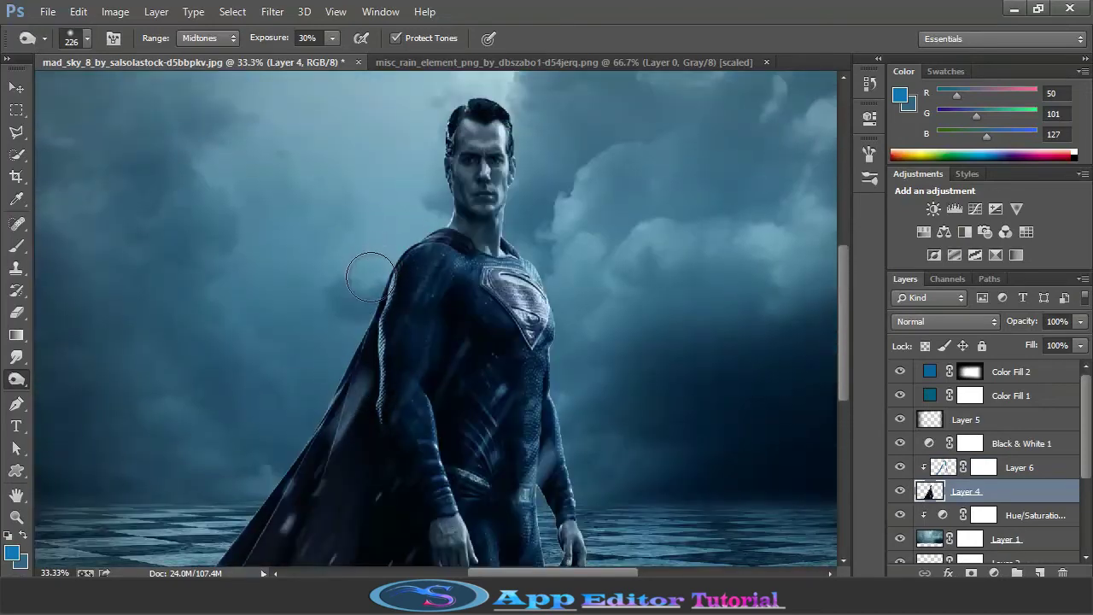
{"action": "scroll", "coordinate": [310, 330], "scroll_direction": "down", "scroll_amount": 4}
{"action": "right_click", "coordinate": [16, 381]}
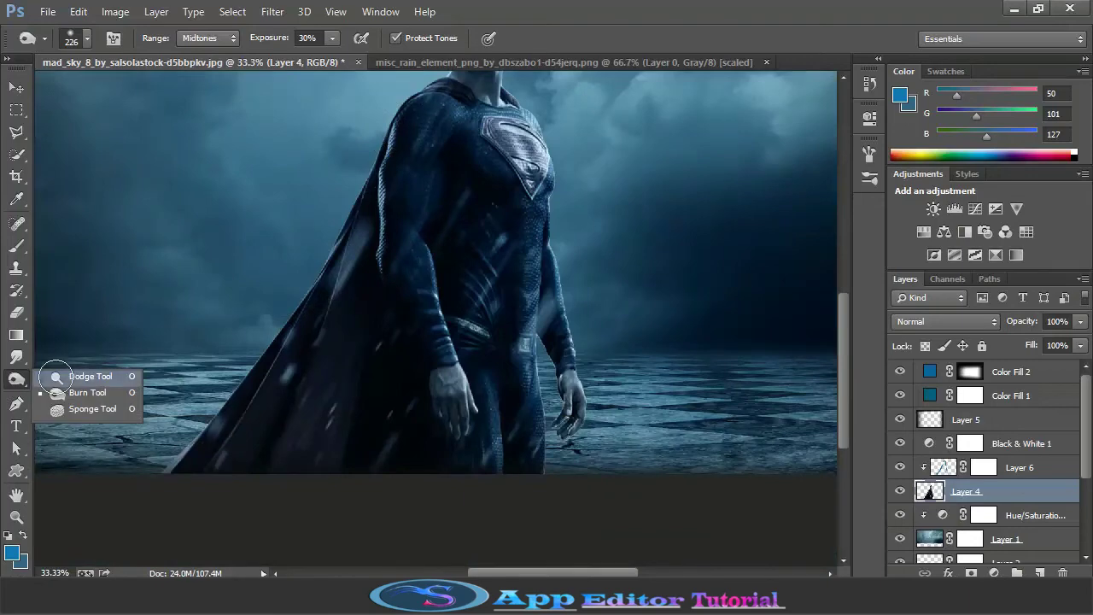
{"action": "left_click", "coordinate": [77, 395]}
{"action": "scroll", "coordinate": [346, 328], "scroll_direction": "up", "scroll_amount": 1}
{"action": "scroll", "coordinate": [537, 237], "scroll_direction": "up", "scroll_amount": 1}
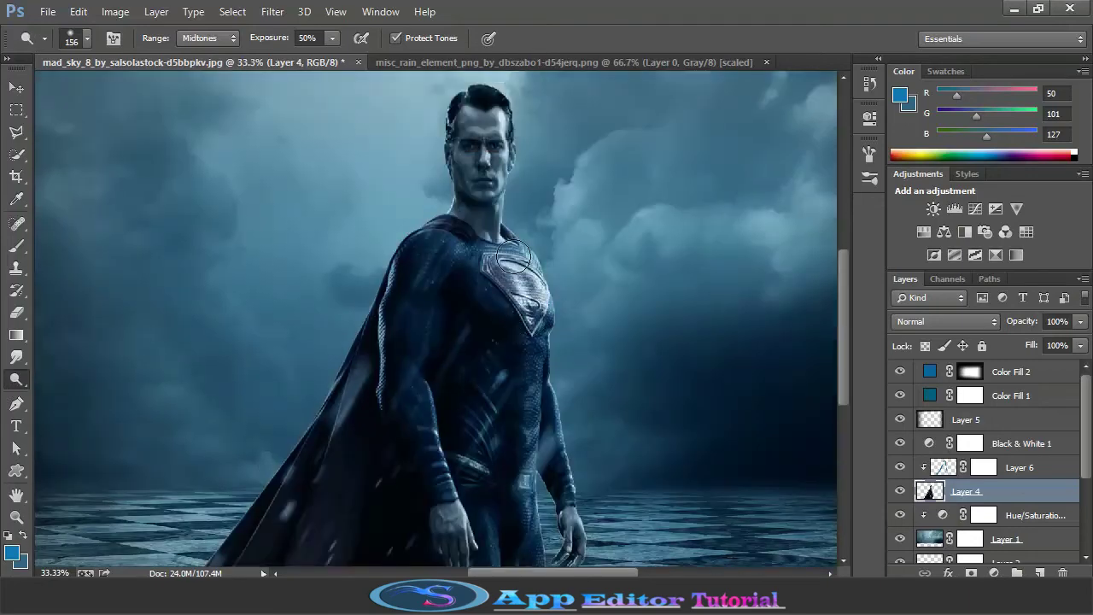
{"action": "scroll", "coordinate": [495, 324], "scroll_direction": "down", "scroll_amount": 2}
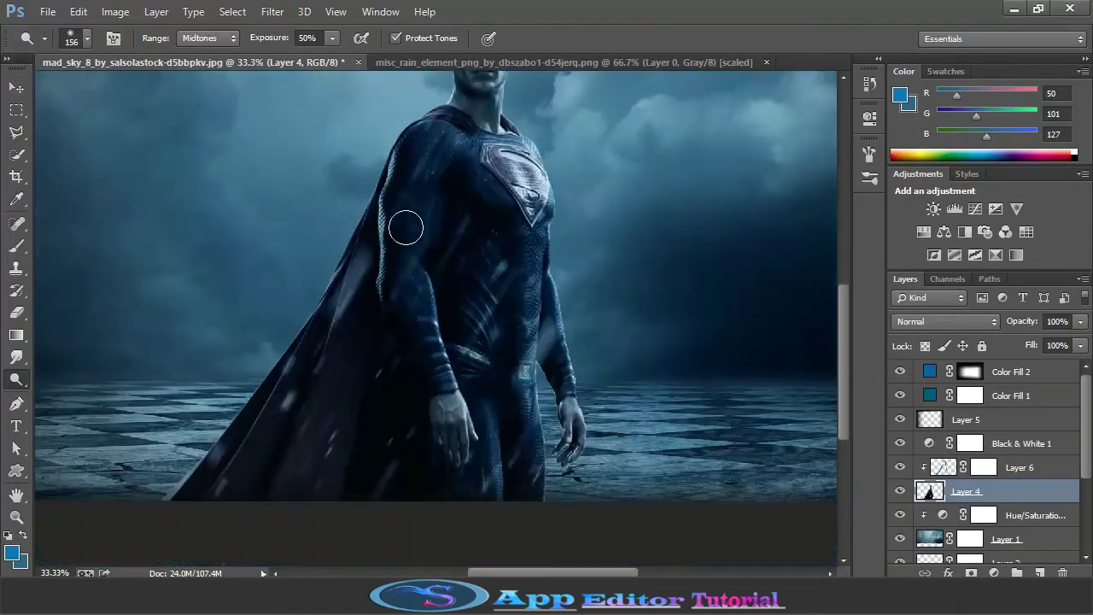
{"action": "scroll", "coordinate": [410, 224], "scroll_direction": "up", "scroll_amount": 1}
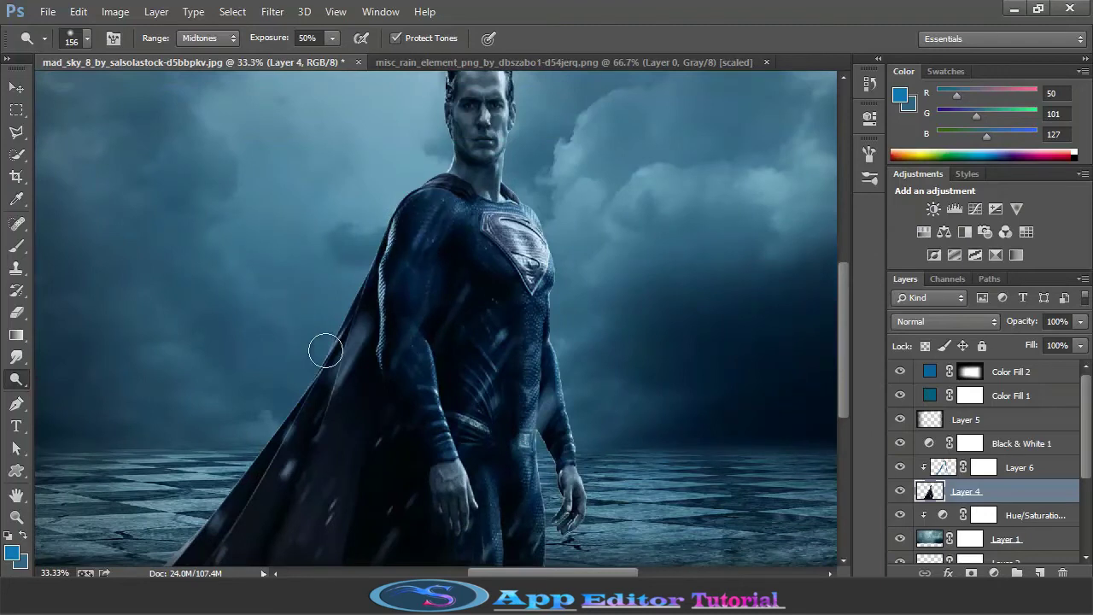
{"action": "scroll", "coordinate": [521, 320], "scroll_direction": "down", "scroll_amount": 1}
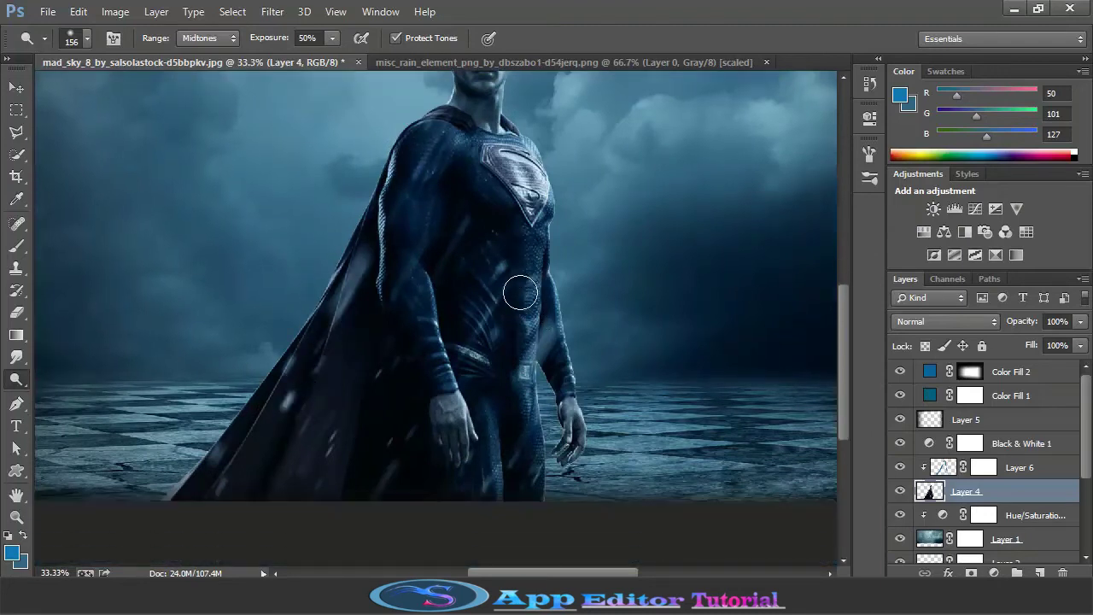
{"action": "scroll", "coordinate": [498, 241], "scroll_direction": "up", "scroll_amount": 1}
{"action": "scroll", "coordinate": [498, 242], "scroll_direction": "down", "scroll_amount": 1}
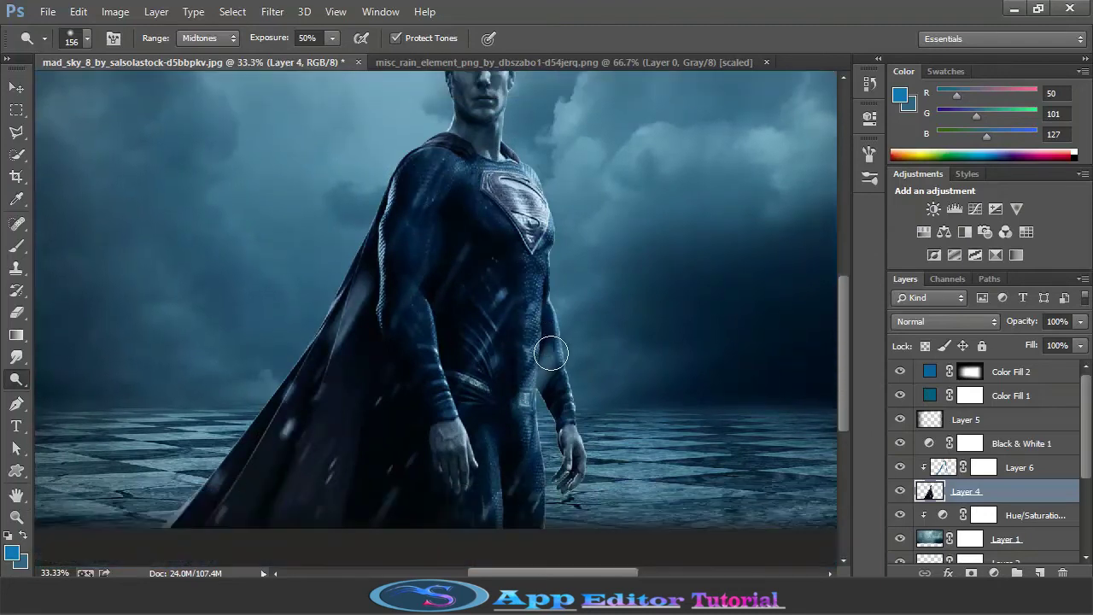
{"action": "right_click", "coordinate": [15, 380]}
{"action": "left_click", "coordinate": [76, 396]}
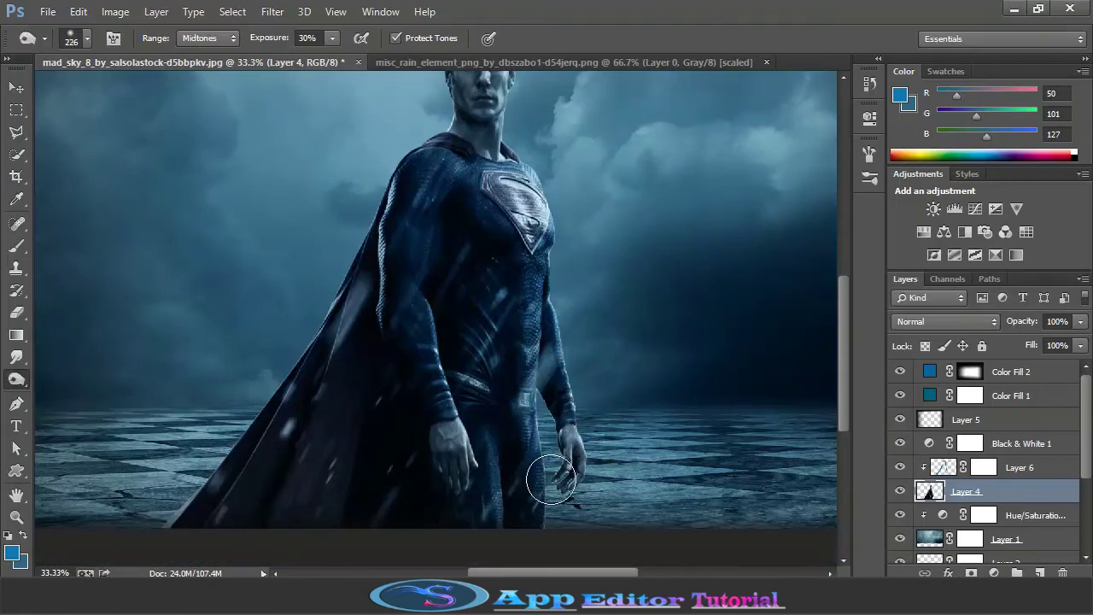
{"action": "left_click_drag", "start_coordinate": [549, 475], "coordinate": [524, 445]}
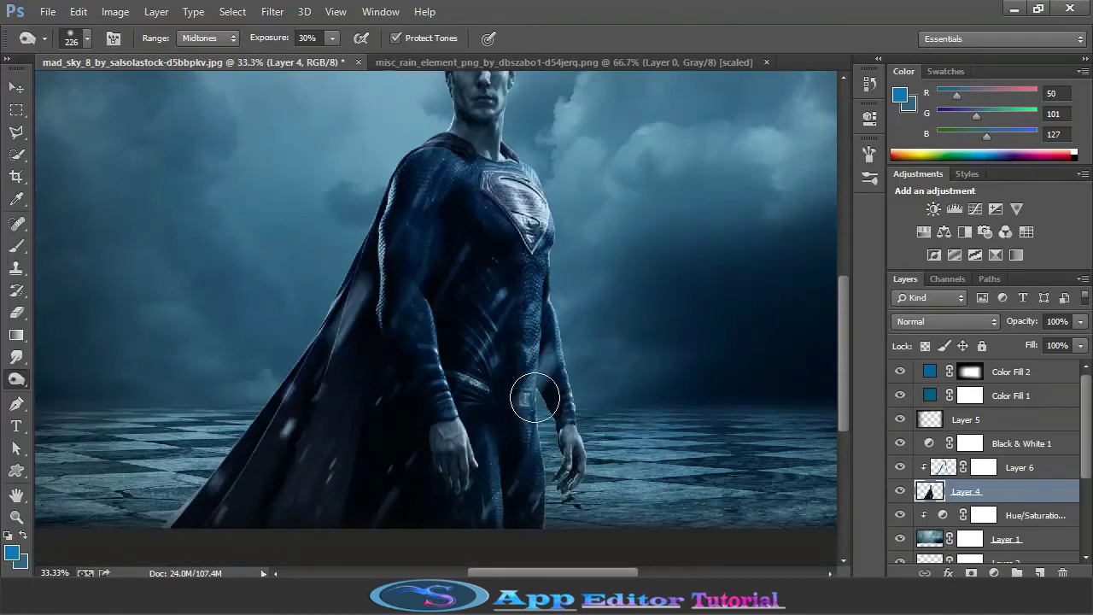
Reselect Layer 6 and zoom out to view the whole image.
{"action": "scroll", "coordinate": [527, 405], "scroll_direction": "down", "scroll_amount": 1}
{"action": "left_click", "coordinate": [955, 470]}
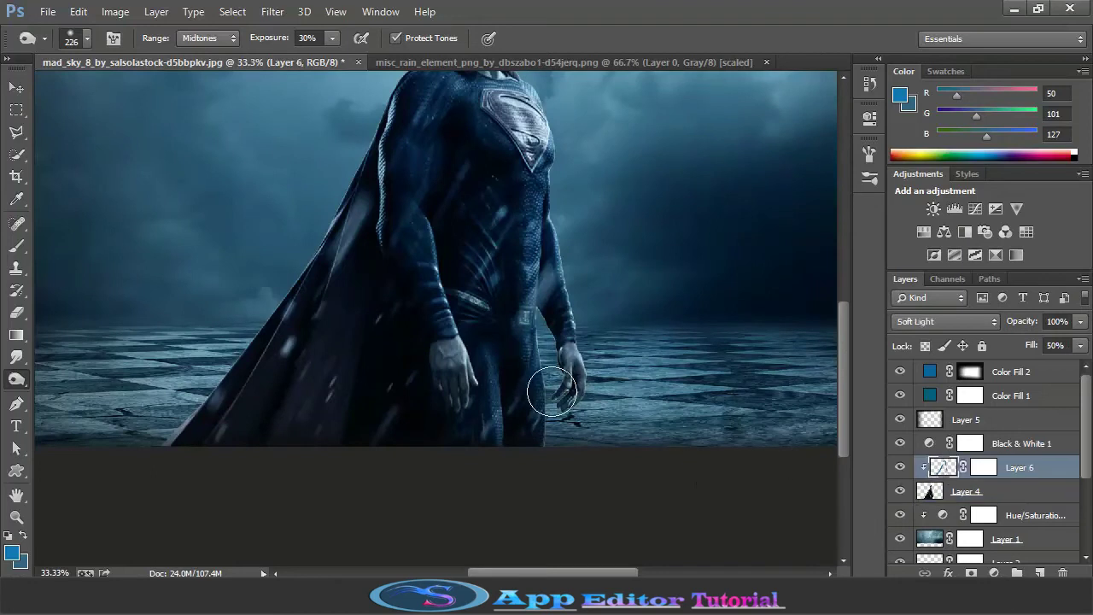
{"action": "key", "text": "ctrl+minus"}
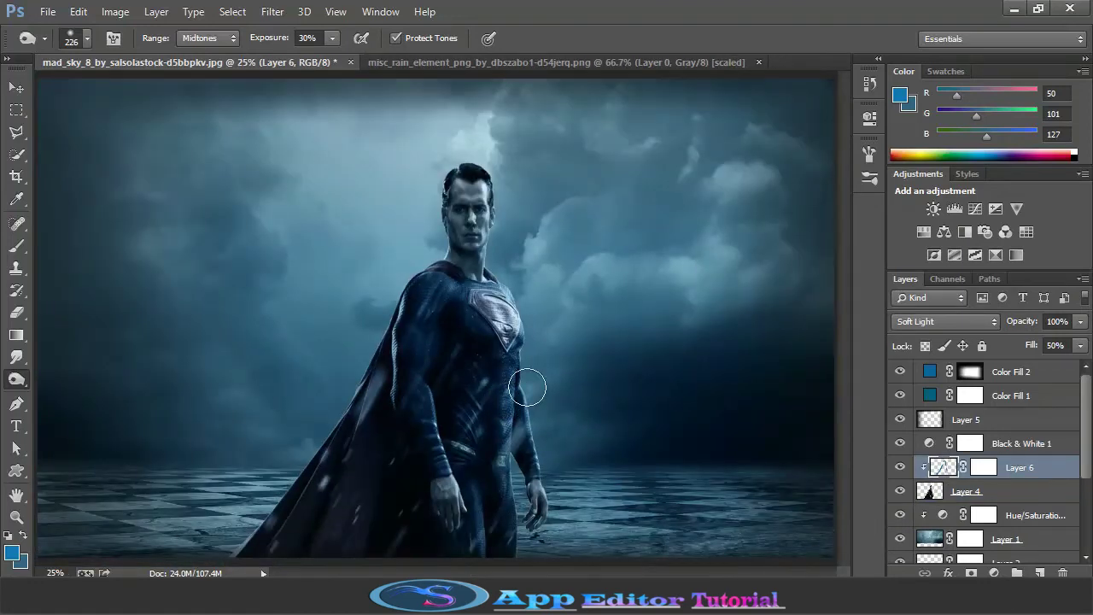
Add a Gradient Fill 2 layer above Color Fill 2 at 44% fill.
{"action": "left_click", "coordinate": [1028, 378]}
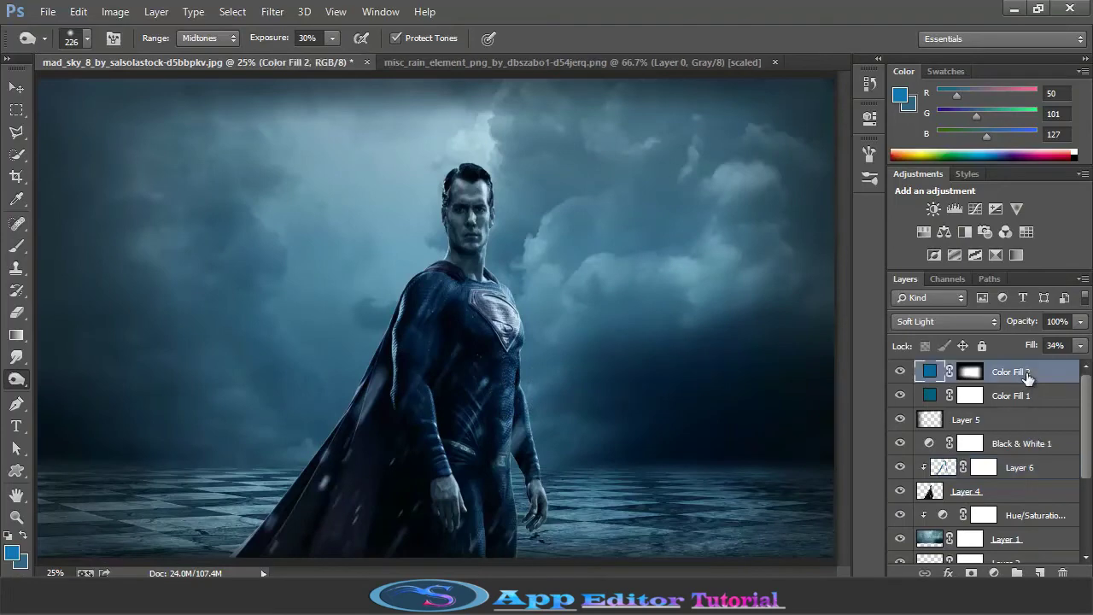
{"action": "left_click", "coordinate": [995, 573]}
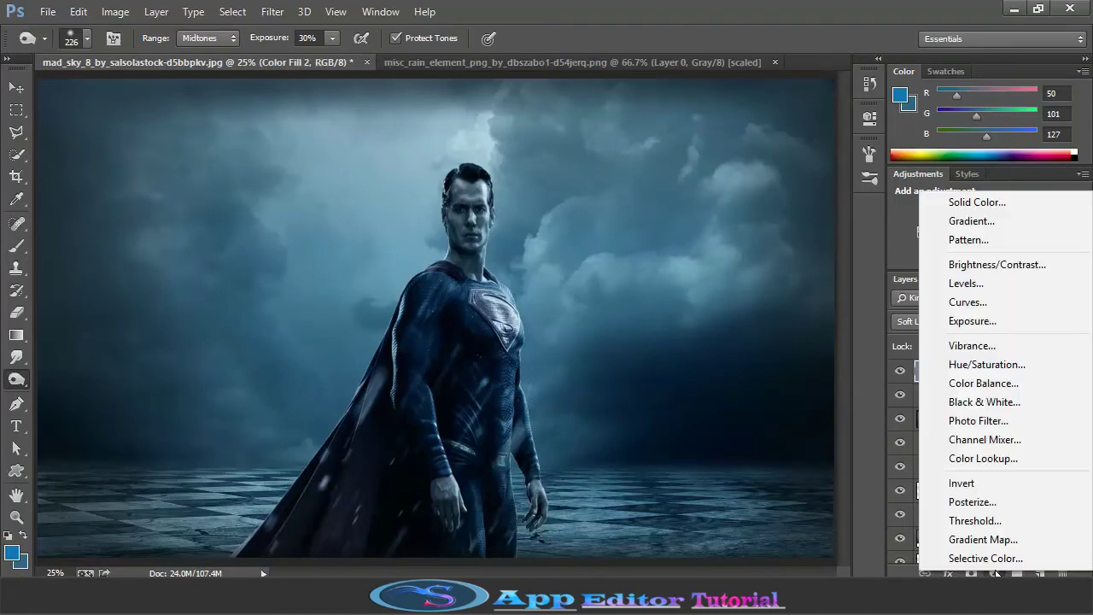
{"action": "left_click", "coordinate": [989, 233]}
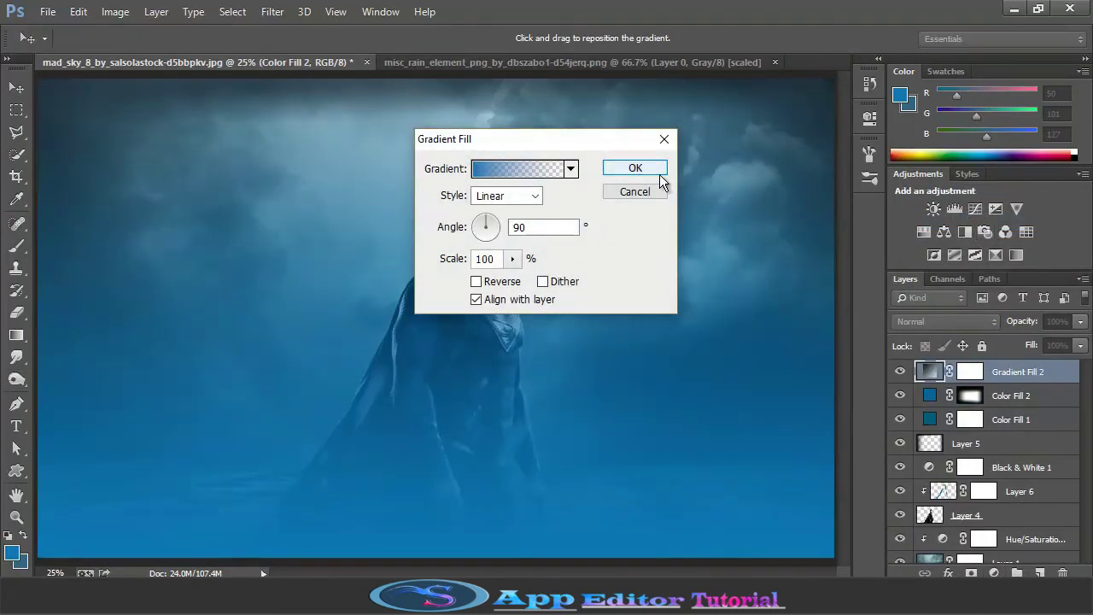
{"action": "left_click", "coordinate": [658, 171]}
{"action": "left_click", "coordinate": [970, 372]}
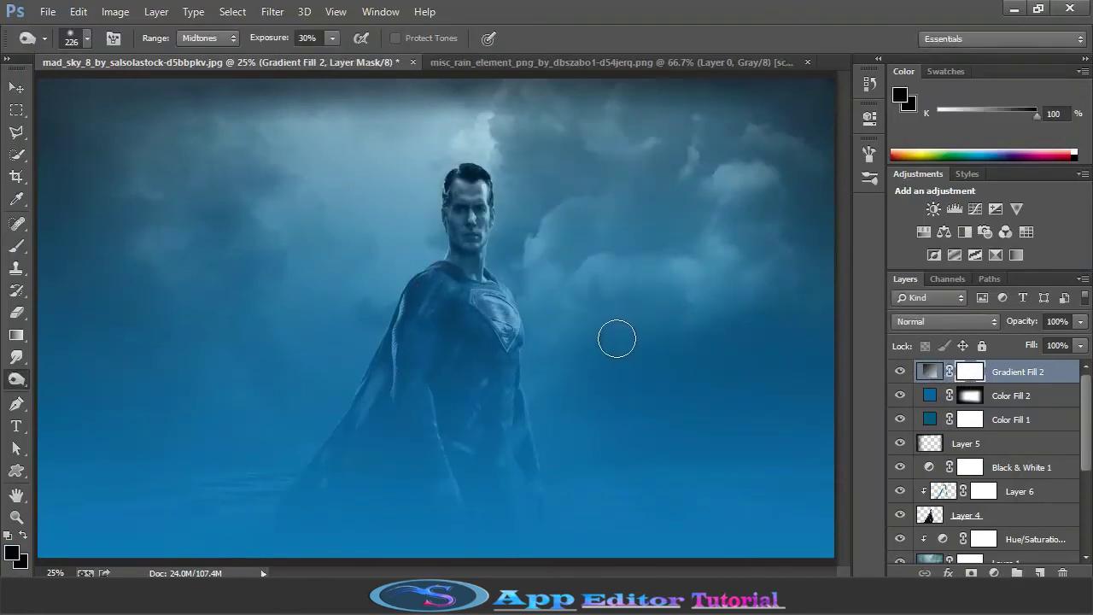
{"action": "left_click", "coordinate": [1080, 346]}
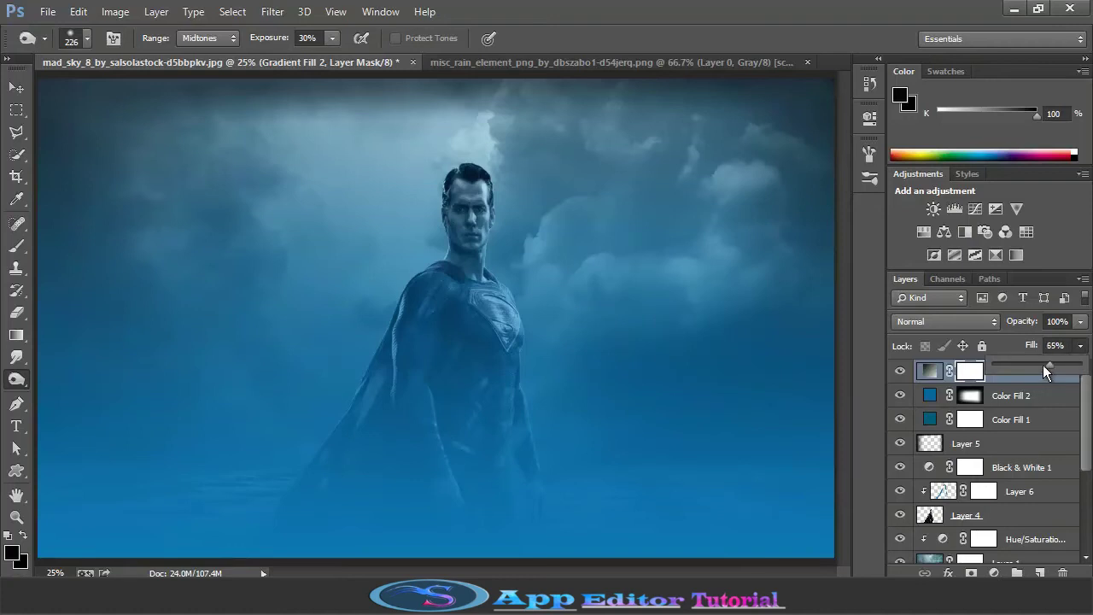
{"action": "left_click_drag", "start_coordinate": [1042, 365], "coordinate": [1037, 365]}
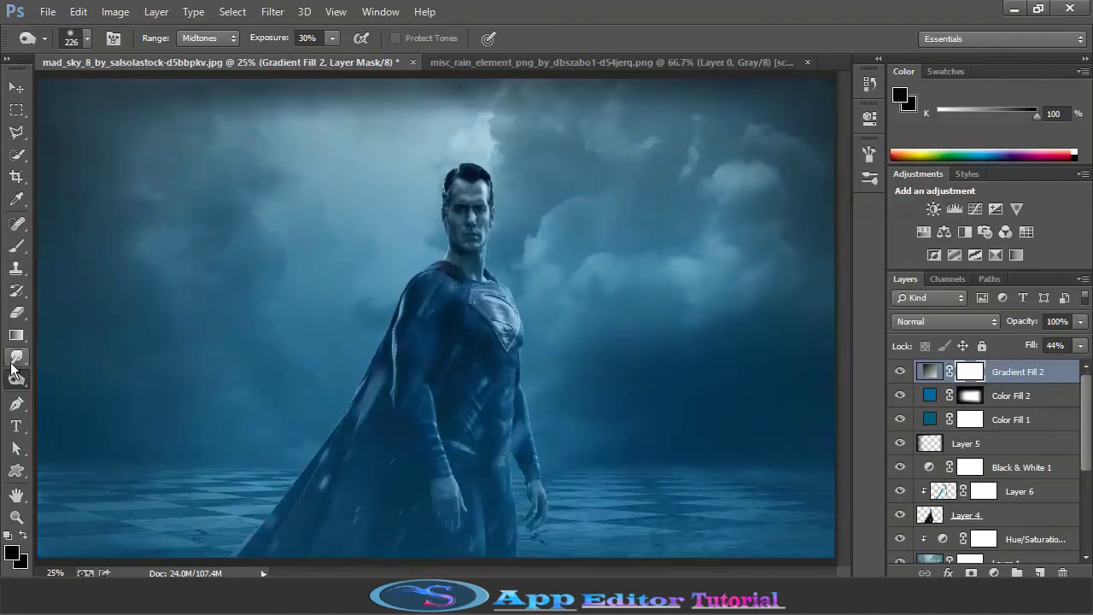
Draw a top-to-bottom gradient on Gradient Fill 2's layer mask.
{"action": "left_click", "coordinate": [17, 335]}
{"action": "left_click", "coordinate": [77, 328]}
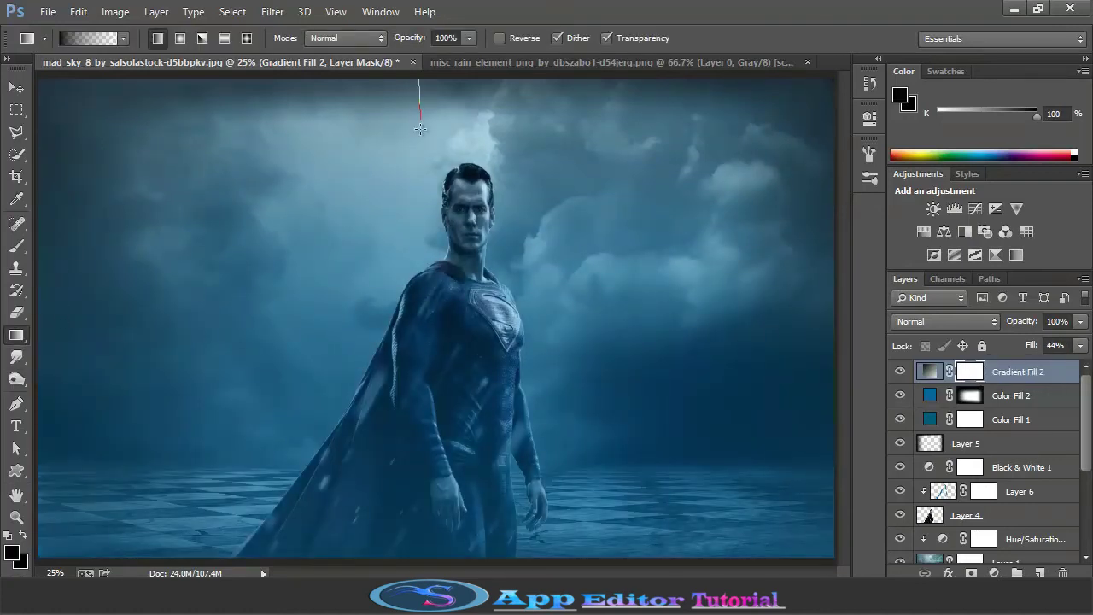
{"action": "left_click_drag", "start_coordinate": [419, 128], "coordinate": [417, 432]}
Add a clipped Hue/Saturation layer with Lightness lowered to -45.
{"action": "left_click", "coordinate": [995, 572]}
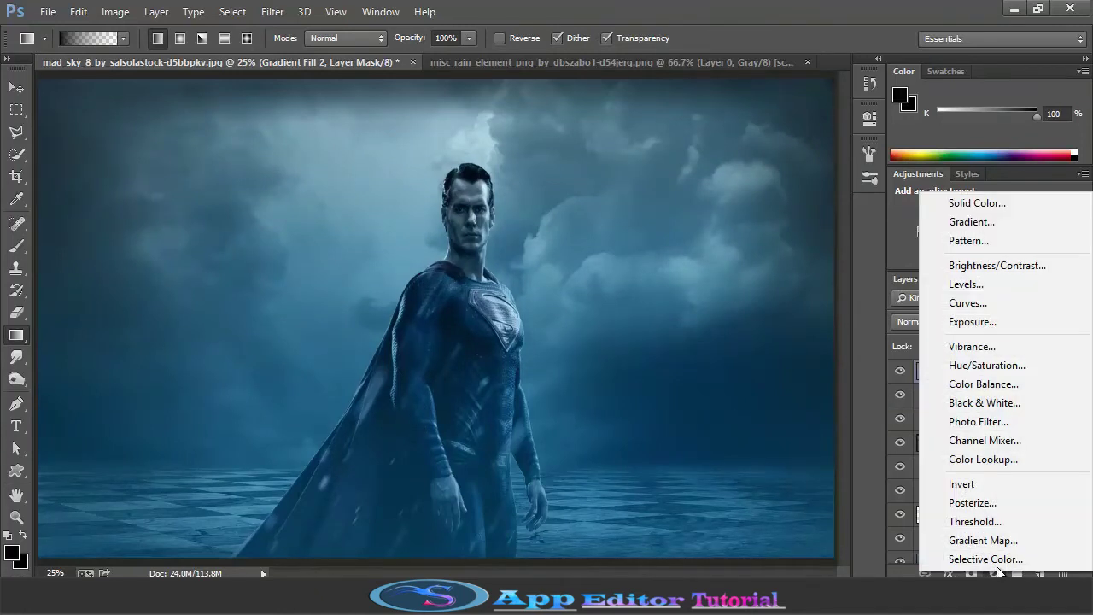
{"action": "left_click", "coordinate": [982, 377]}
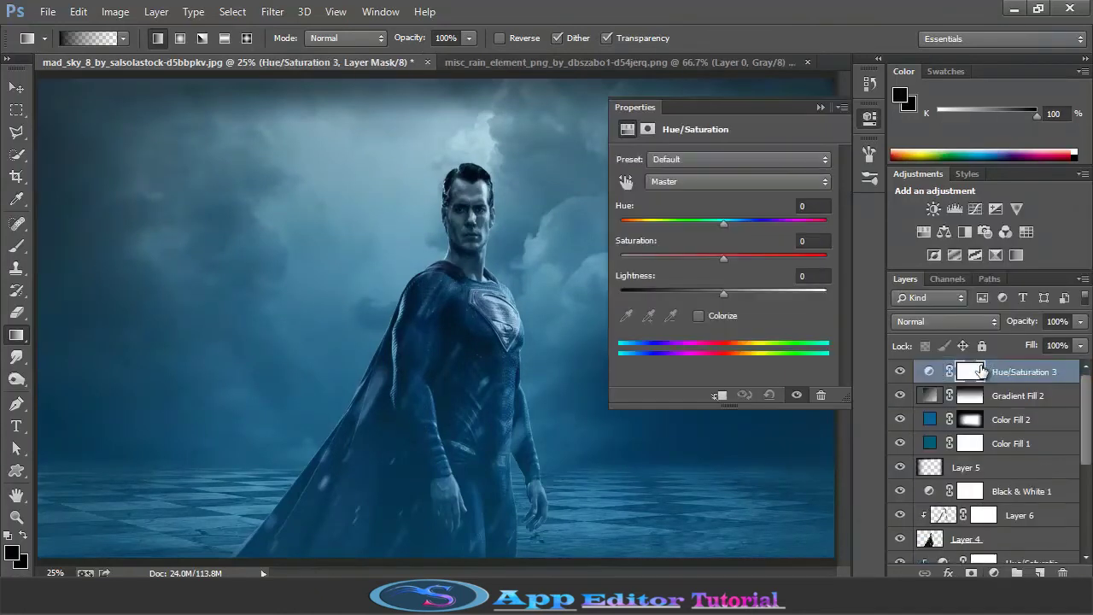
{"action": "left_click", "coordinate": [720, 395]}
{"action": "left_click_drag", "start_coordinate": [723, 293], "coordinate": [678, 299]}
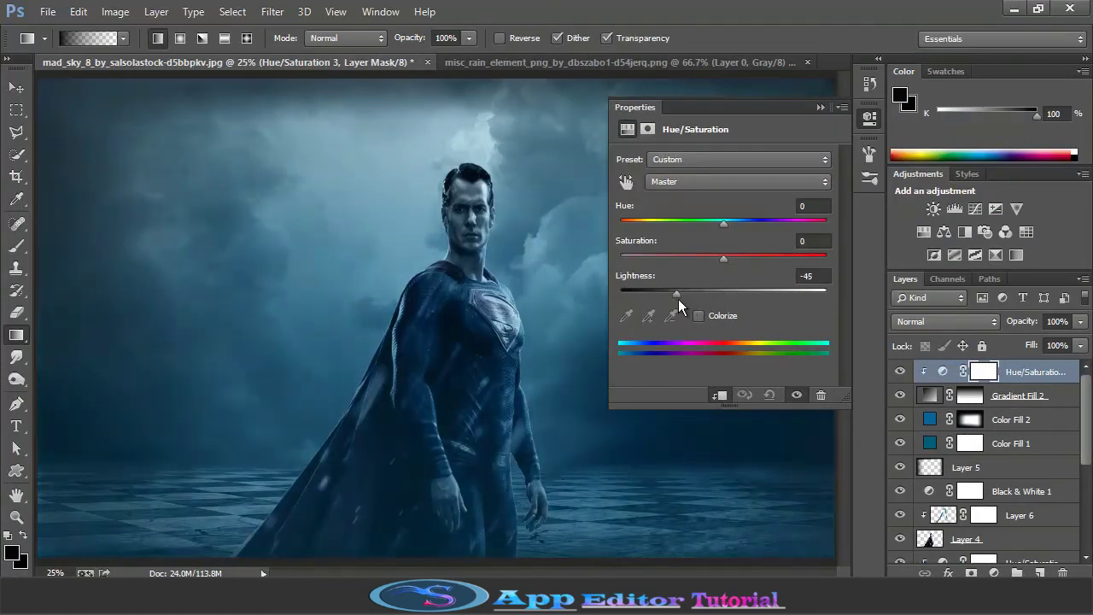
{"action": "left_click", "coordinate": [820, 106]}
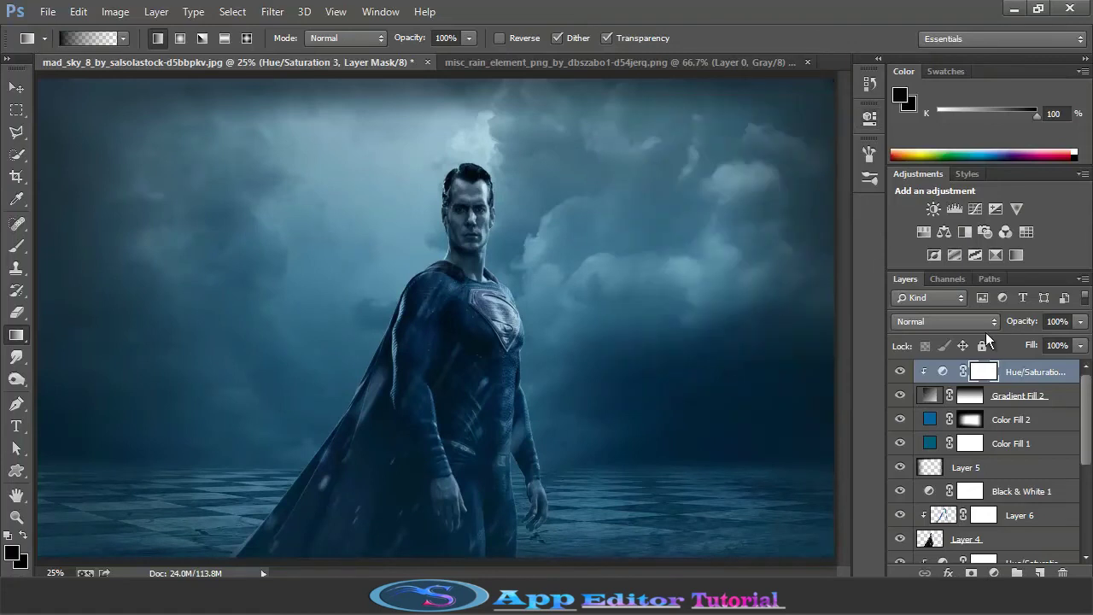
Draw vertical gradients on the Gradient Fill 2 and Hue/Saturation 3 masks.
{"action": "left_click", "coordinate": [1080, 345]}
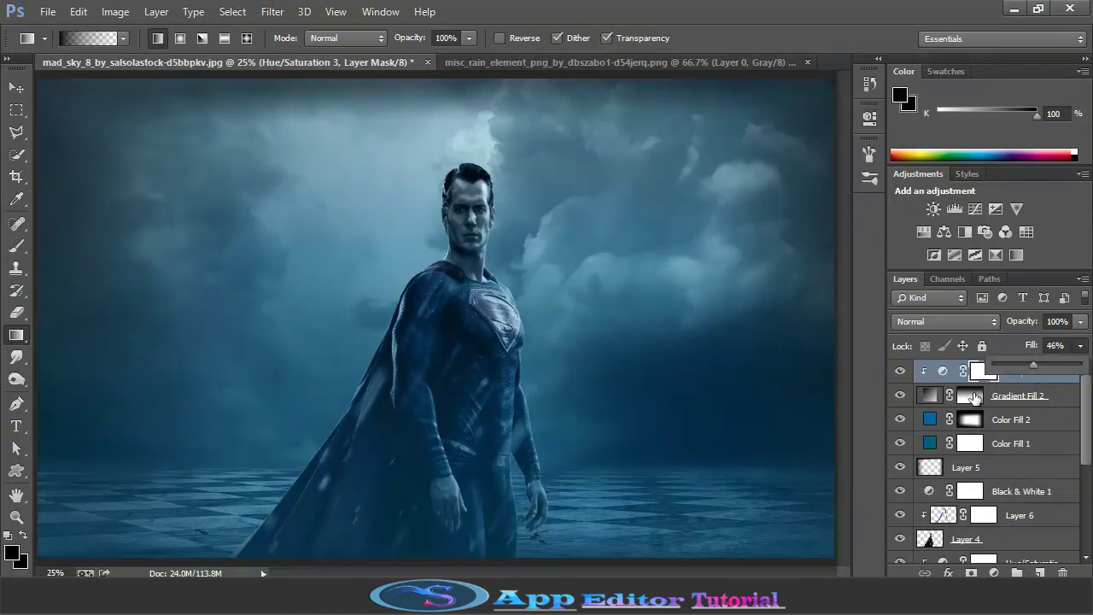
{"action": "left_click", "coordinate": [1021, 396]}
{"action": "left_click", "coordinate": [1080, 345]}
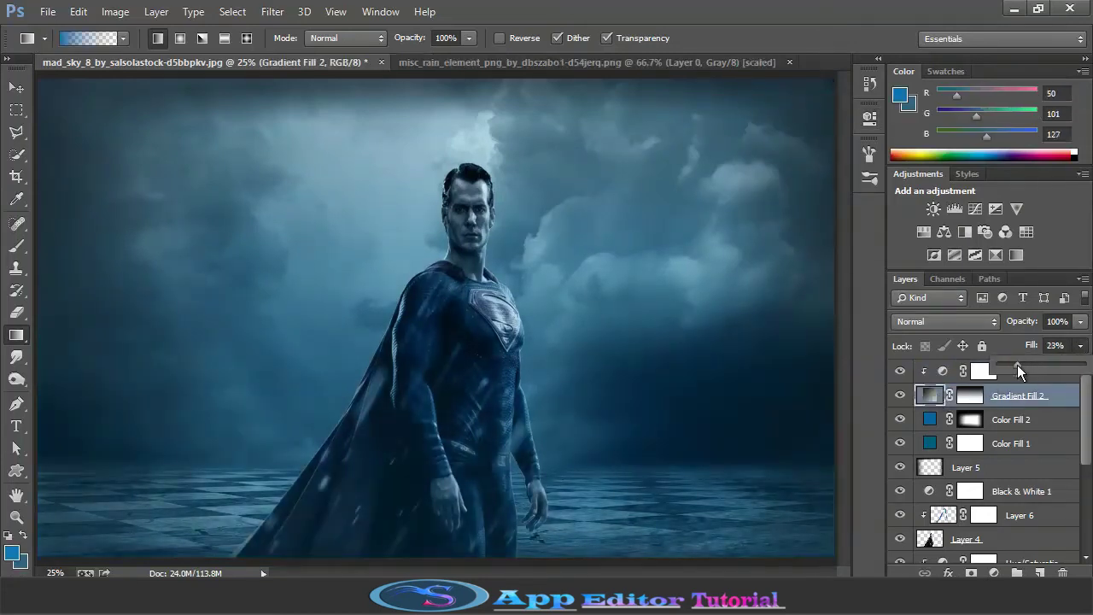
{"action": "left_click", "coordinate": [964, 374]}
{"action": "left_click", "coordinate": [1080, 345]}
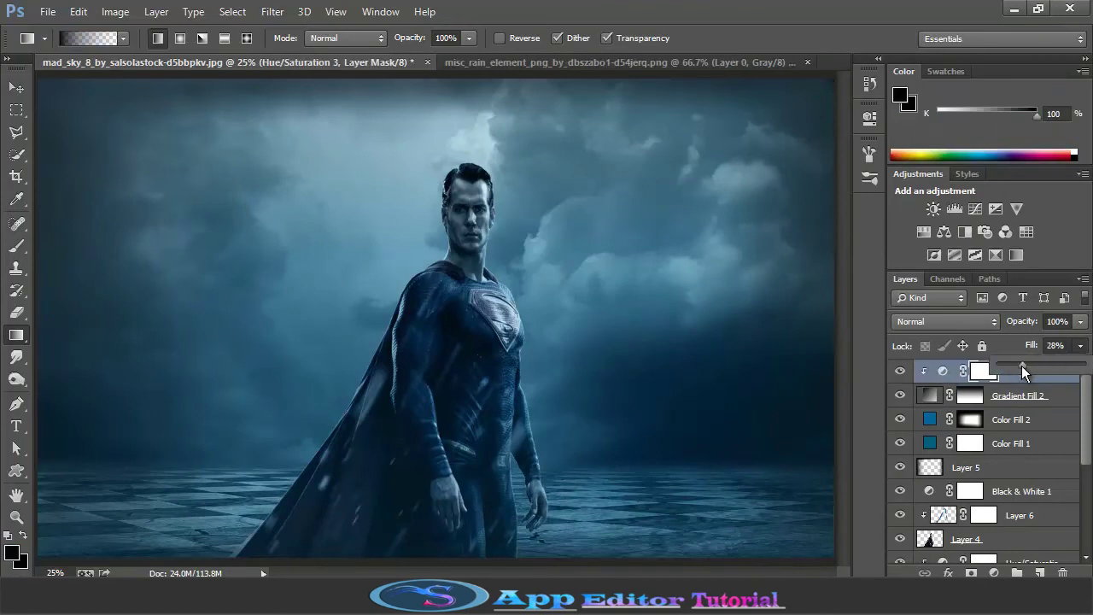
{"action": "left_click", "coordinate": [942, 400]}
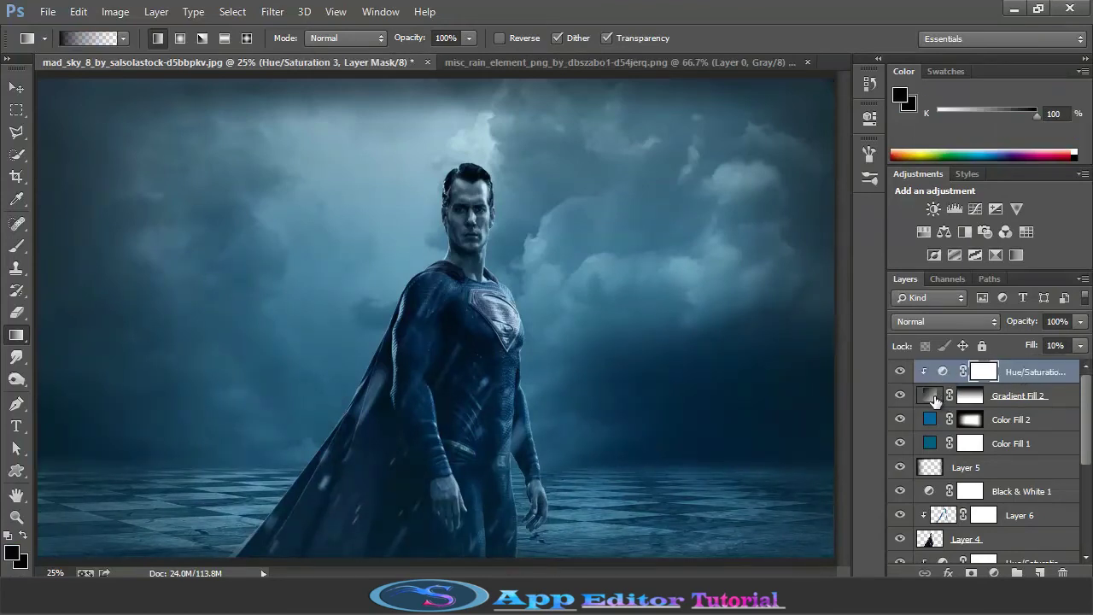
{"action": "left_click", "coordinate": [965, 398]}
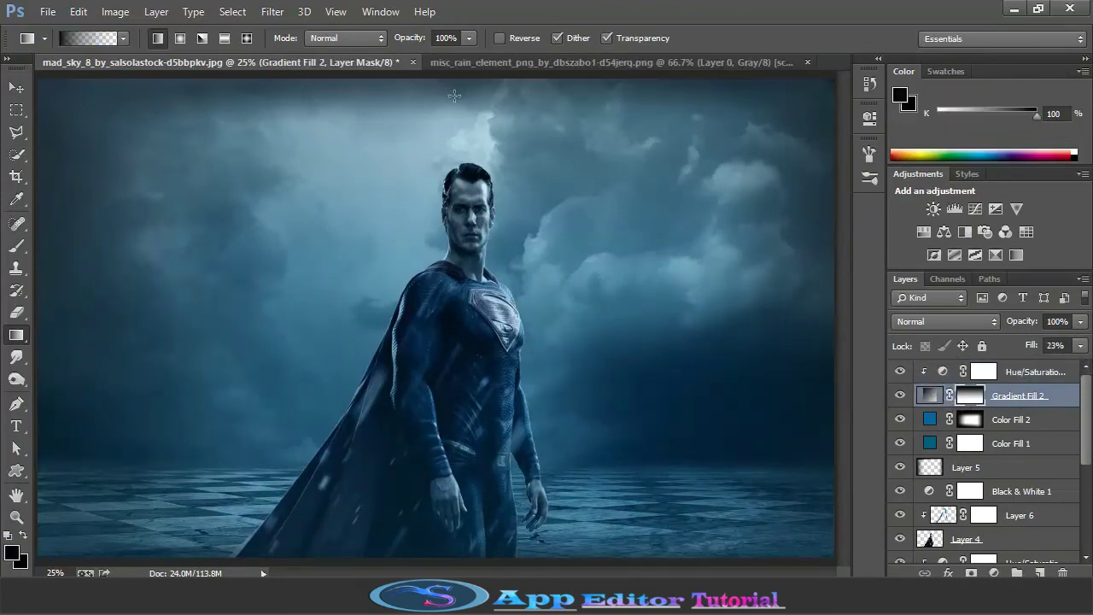
{"action": "left_click_drag", "start_coordinate": [452, 468], "coordinate": [453, 513]}
{"action": "left_click", "coordinate": [984, 372]}
{"action": "left_click_drag", "start_coordinate": [380, 82], "coordinate": [377, 526]}
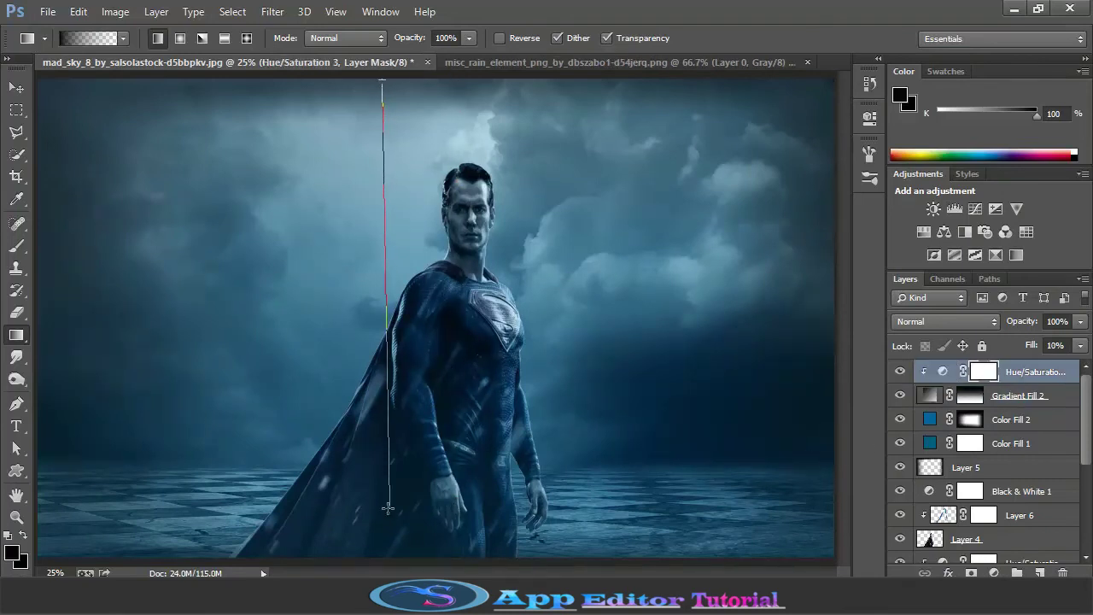
Lower Gradient Fill 2's fill to 11%.
{"action": "left_click", "coordinate": [1081, 345]}
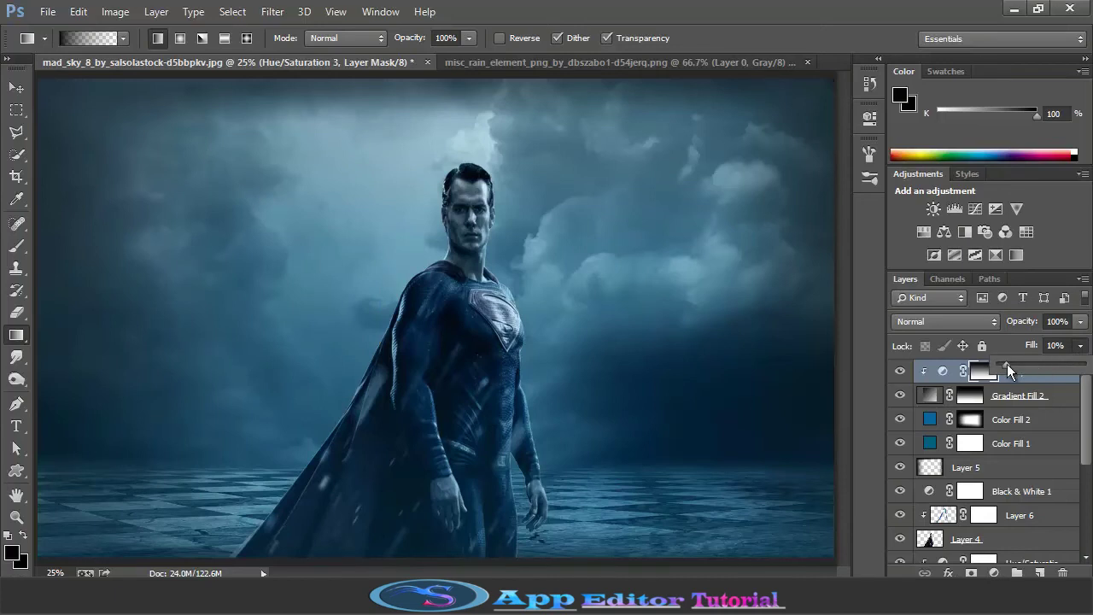
{"action": "left_click_drag", "start_coordinate": [1007, 364], "coordinate": [1010, 368]}
{"action": "left_click", "coordinate": [929, 394]}
{"action": "left_click", "coordinate": [1080, 346]}
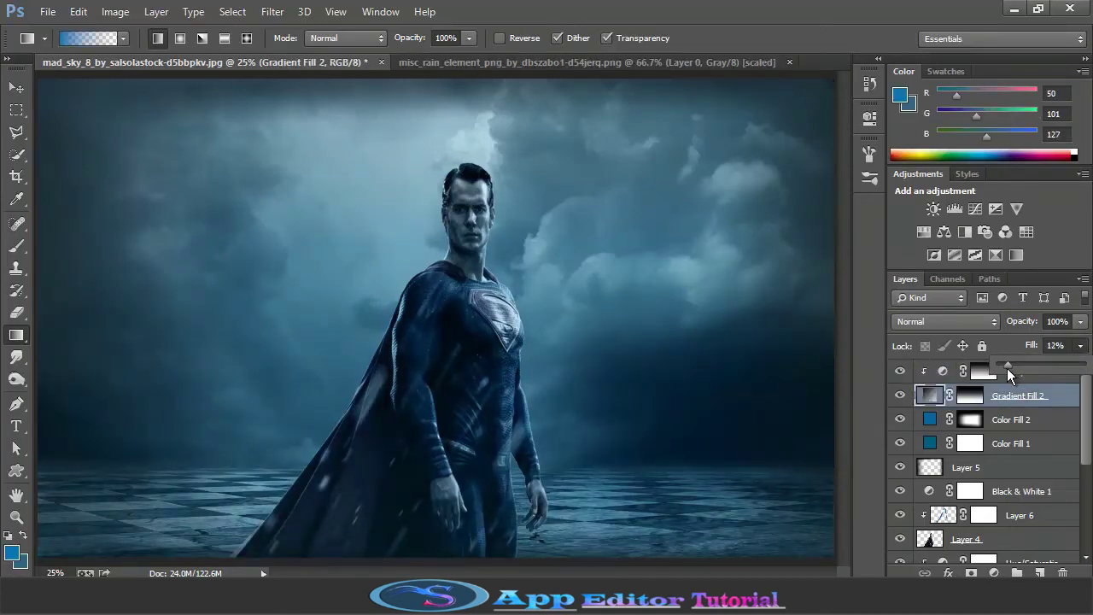
{"action": "left_click", "coordinate": [1055, 379]}
Set the foreground colour to a teal-leaning blue.
{"action": "left_click", "coordinate": [11, 552]}
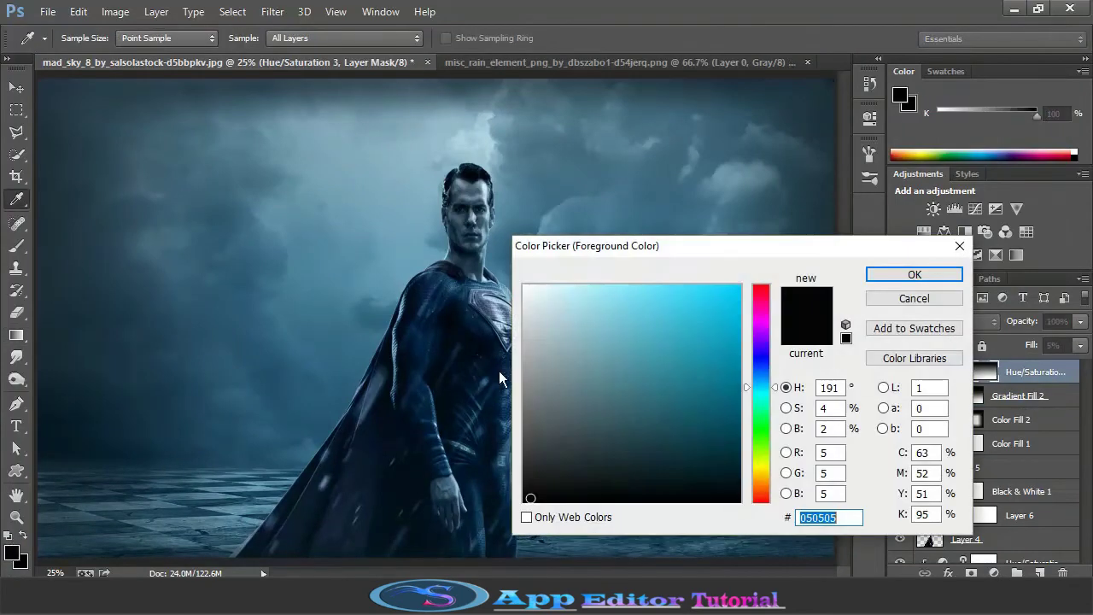
{"action": "left_click", "coordinate": [732, 425]}
{"action": "mouse_move", "coordinate": [766, 386]}
{"action": "left_mouse_down"}
{"action": "mouse_move", "coordinate": [758, 395]}
{"action": "mouse_move", "coordinate": [757, 384]}
{"action": "left_mouse_up"}
{"action": "left_click", "coordinate": [732, 366]}
{"action": "left_click", "coordinate": [886, 281]}
{"action": "key", "text": "g"}
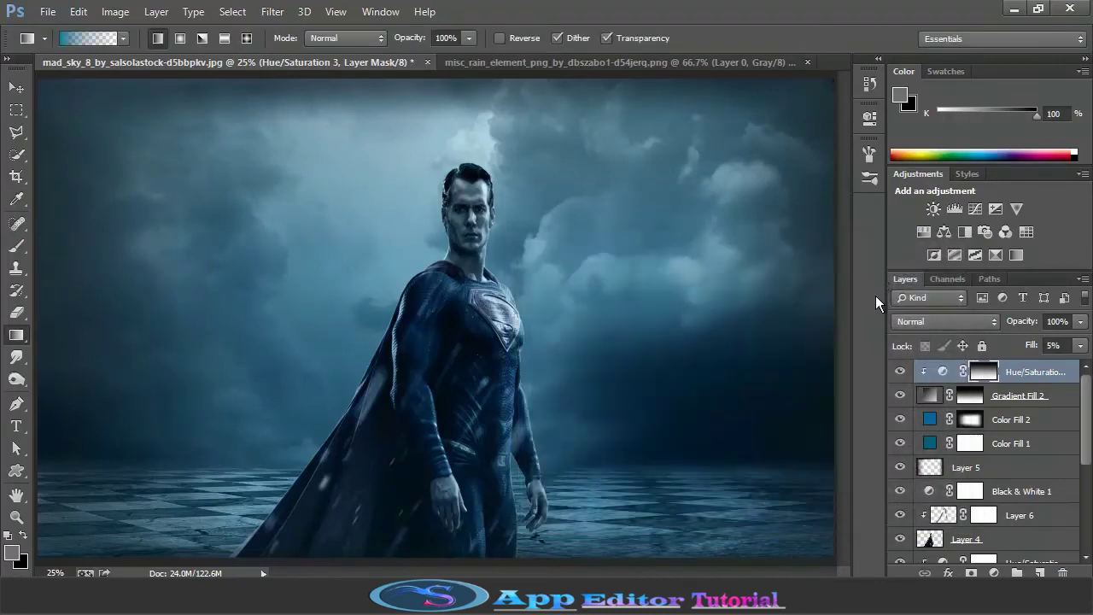
Add a blue solid Color Fill 3 layer with fill reduced to 15%.
{"action": "left_click", "coordinate": [994, 572]}
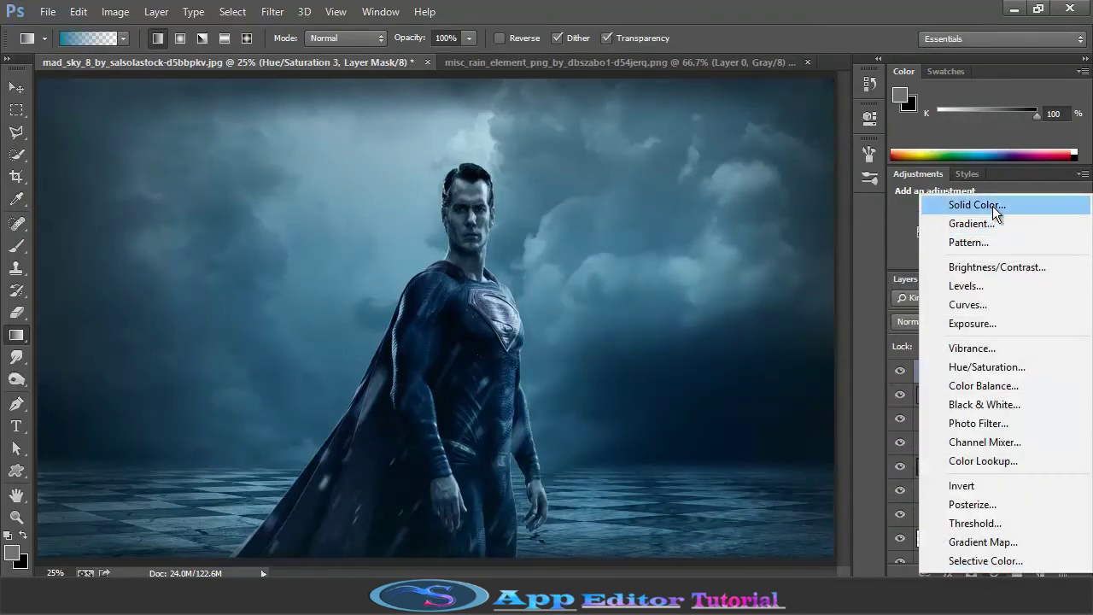
{"action": "left_click", "coordinate": [992, 206]}
{"action": "left_click", "coordinate": [941, 272]}
{"action": "left_click", "coordinate": [1081, 346]}
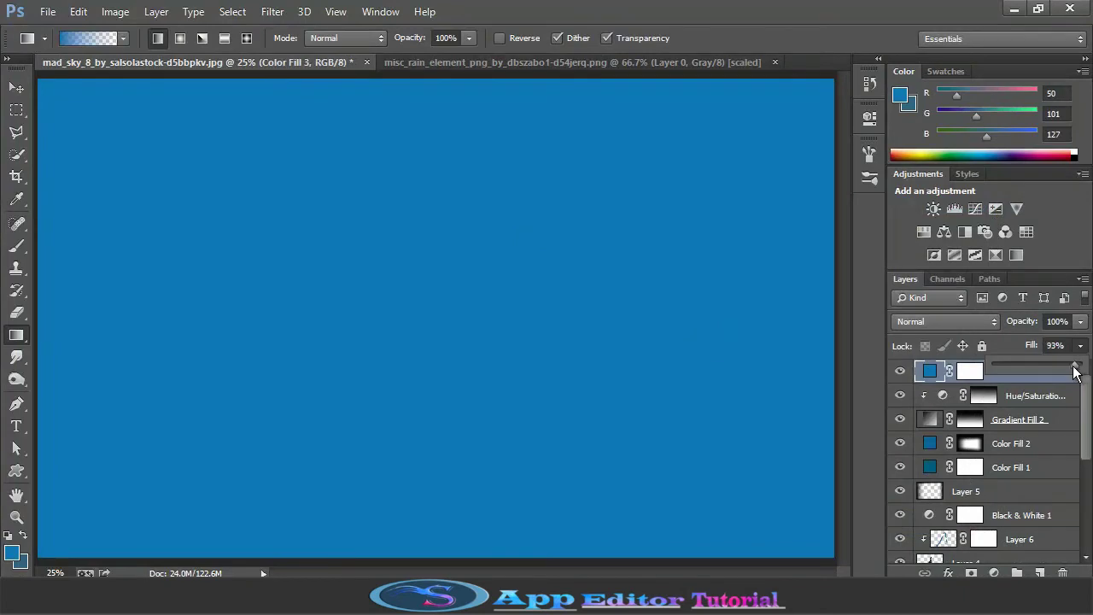
{"action": "left_click_drag", "start_coordinate": [1080, 367], "coordinate": [1006, 369]}
Blend Color Fill 3 in Soft Light at about 7% fill.
{"action": "left_click", "coordinate": [954, 322]}
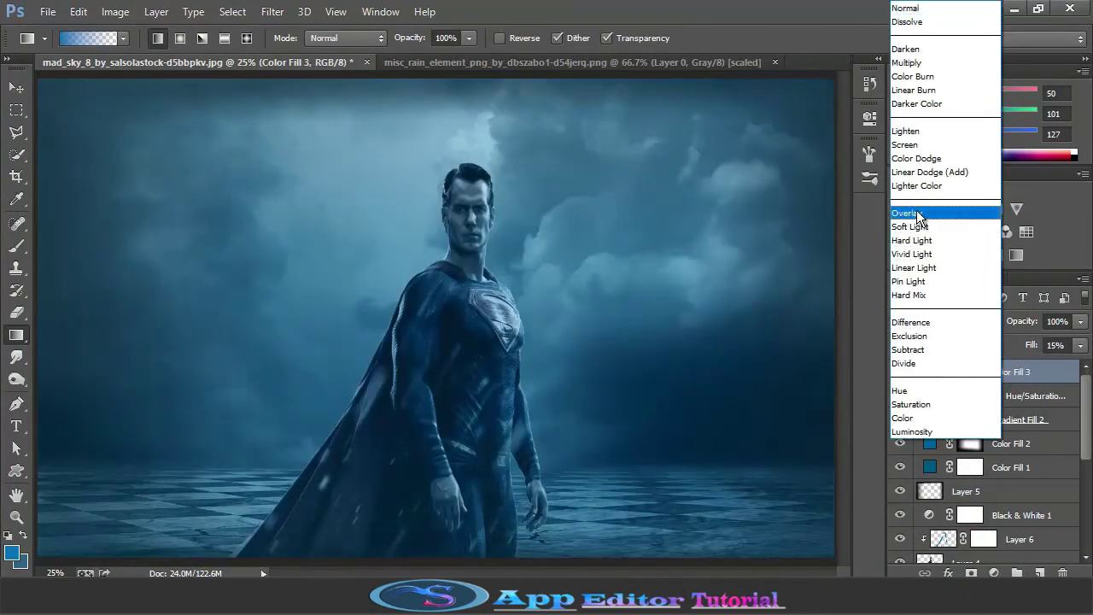
{"action": "left_click", "coordinate": [926, 211]}
{"action": "left_click", "coordinate": [939, 324]}
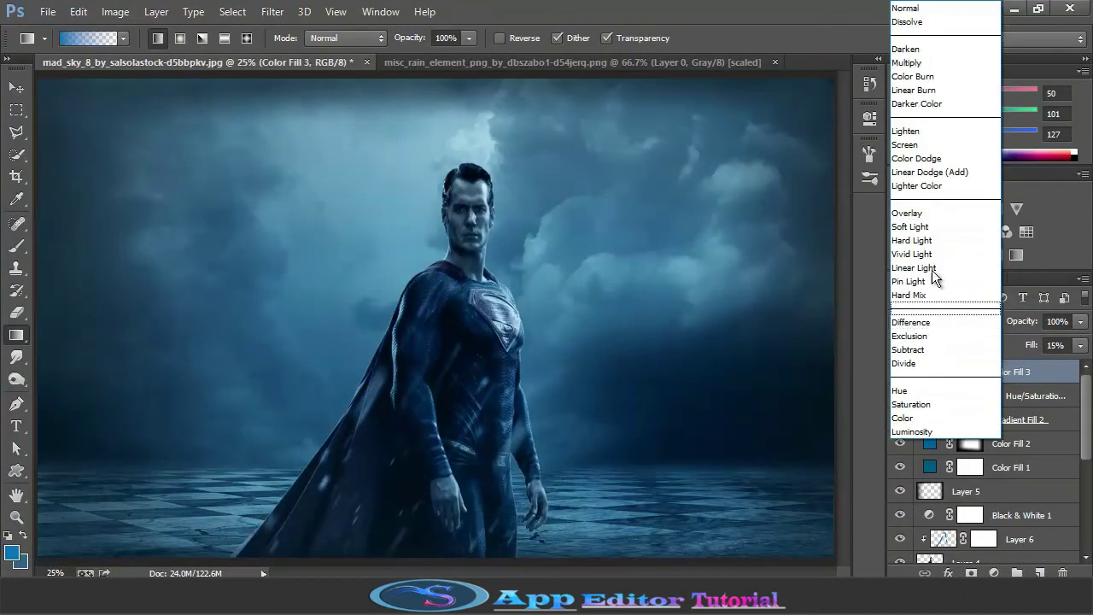
{"action": "left_click", "coordinate": [925, 227]}
{"action": "left_click", "coordinate": [972, 326]}
{"action": "left_click", "coordinate": [927, 210]}
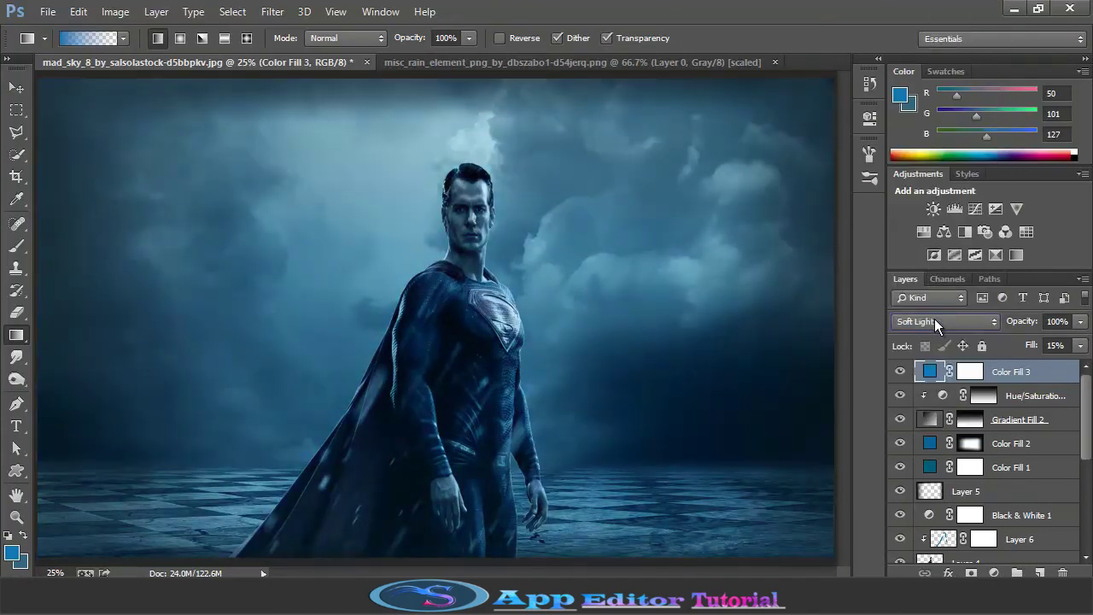
{"action": "scroll", "coordinate": [934, 319], "scroll_direction": "up", "scroll_amount": 1}
{"action": "left_click", "coordinate": [1080, 345]}
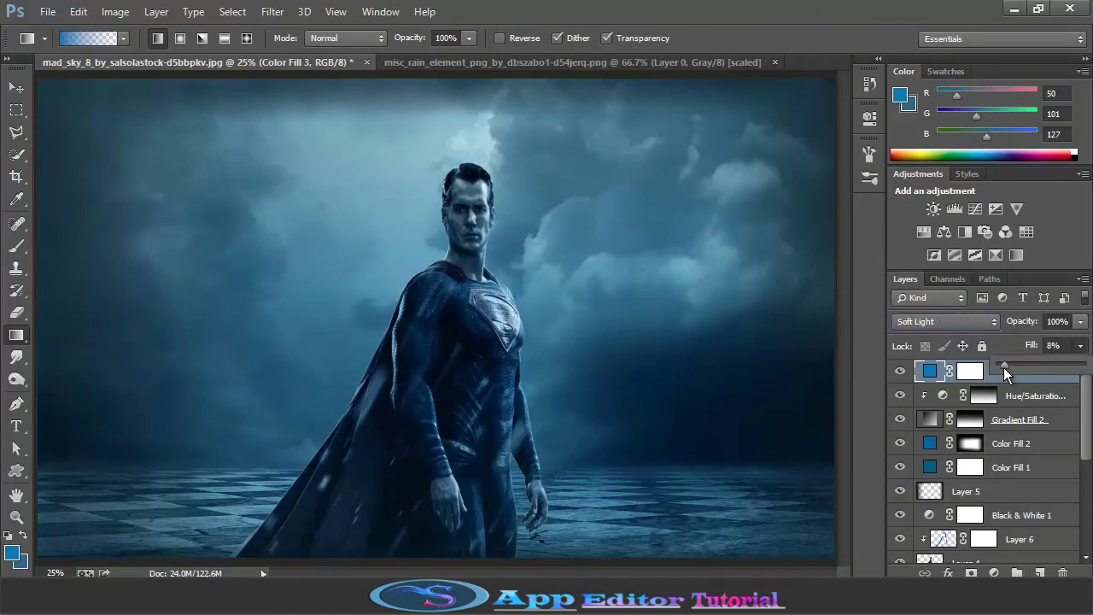
{"action": "scroll", "coordinate": [972, 486], "scroll_direction": "down", "scroll_amount": 2}
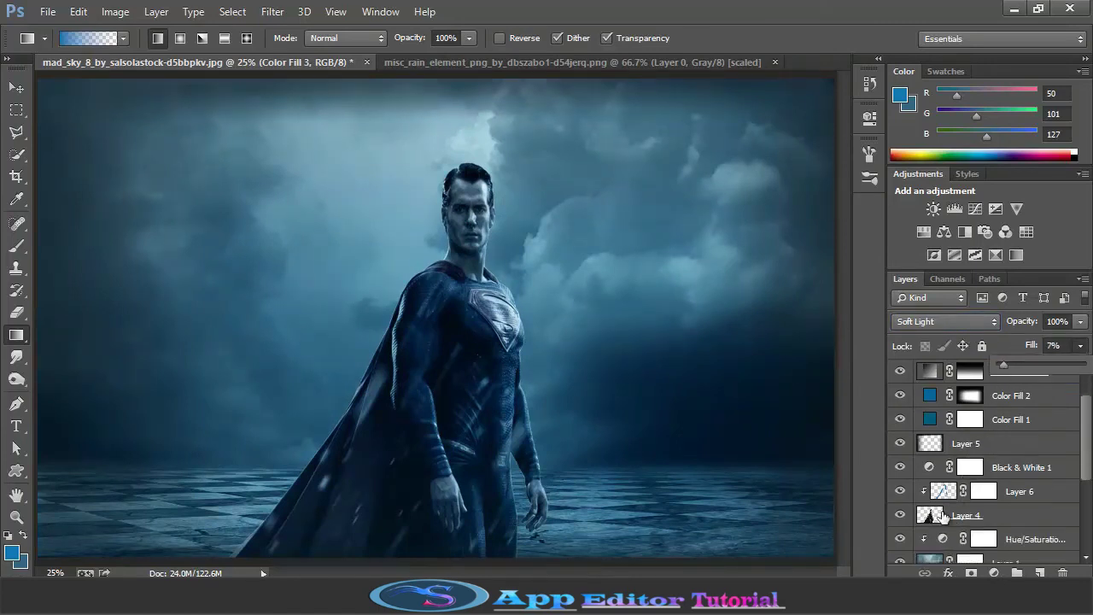
{"action": "left_click", "coordinate": [945, 515]}
Add a Cyan Photo Filter adjustment at higher density, clipped to Layer 4.
{"action": "left_click", "coordinate": [994, 573]}
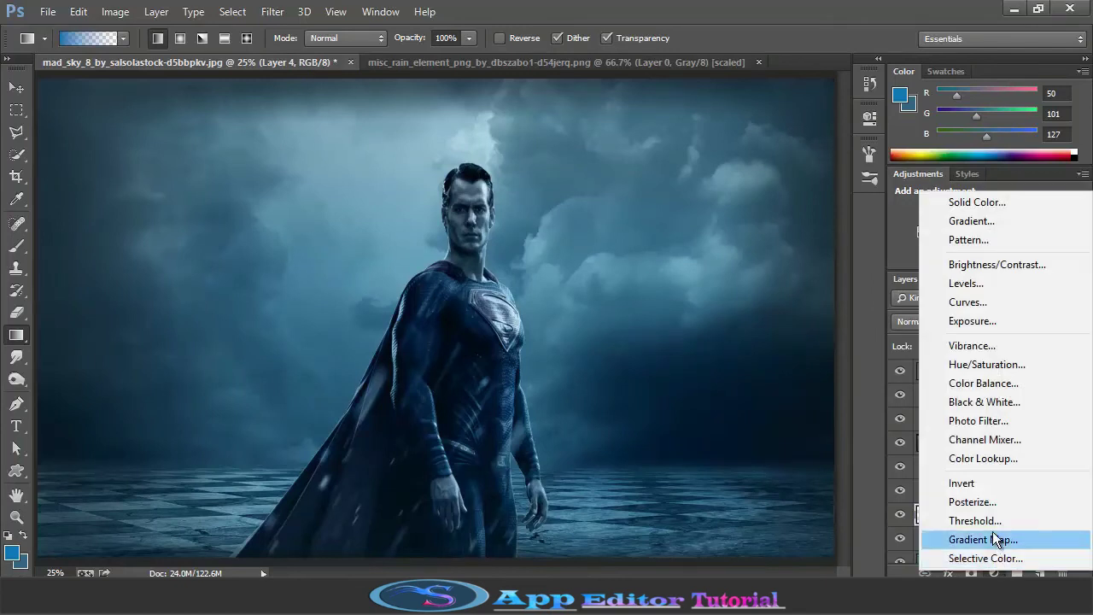
{"action": "left_click", "coordinate": [987, 423]}
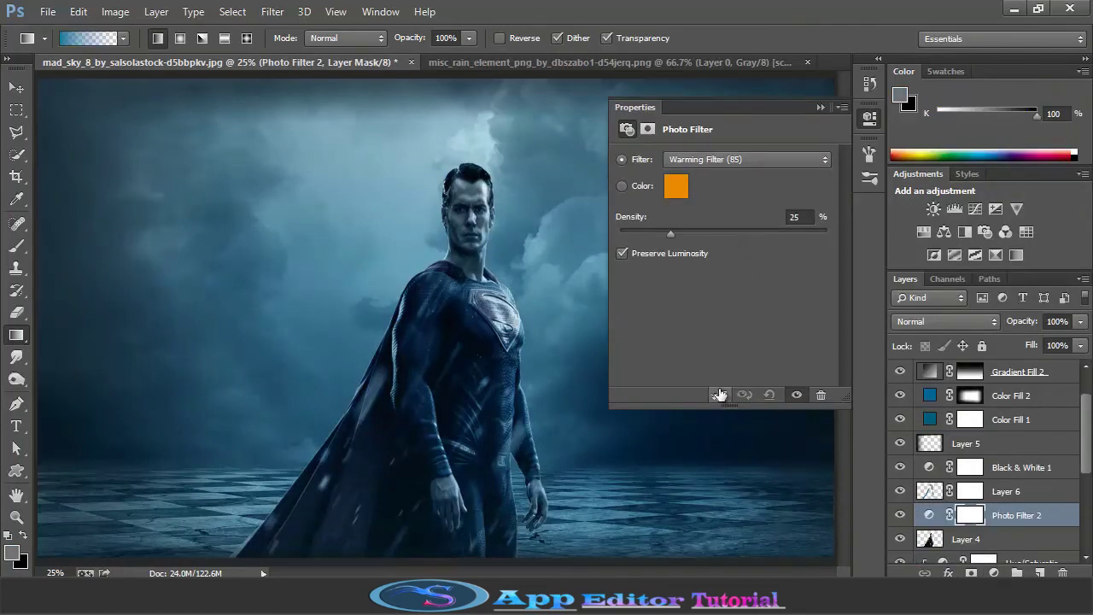
{"action": "left_click", "coordinate": [749, 161]}
{"action": "left_click", "coordinate": [706, 318]}
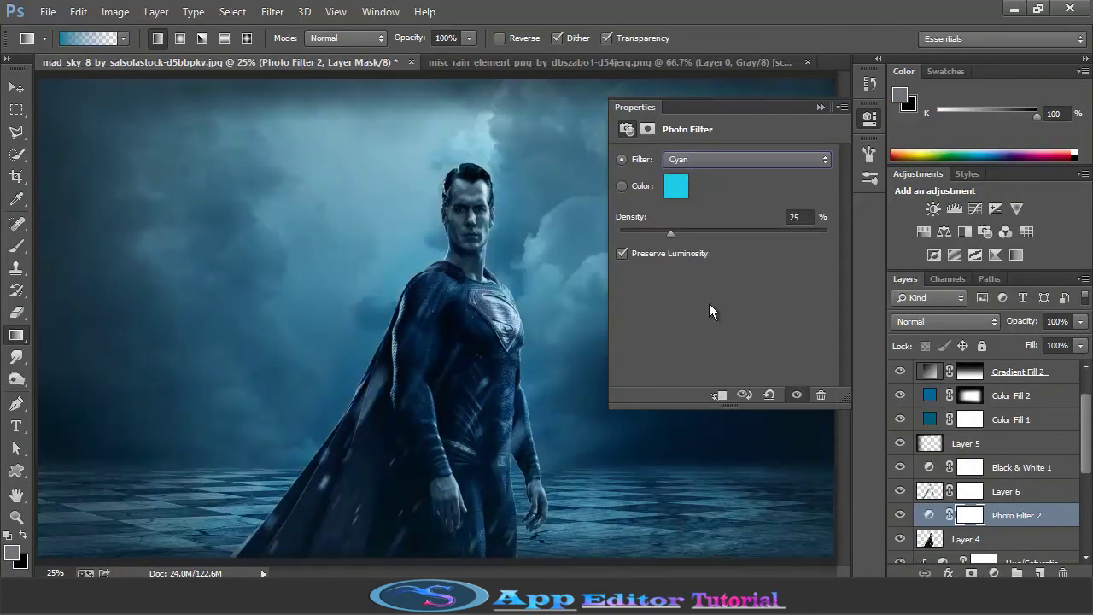
{"action": "left_click_drag", "start_coordinate": [670, 233], "coordinate": [737, 233]}
{"action": "left_click", "coordinate": [720, 395]}
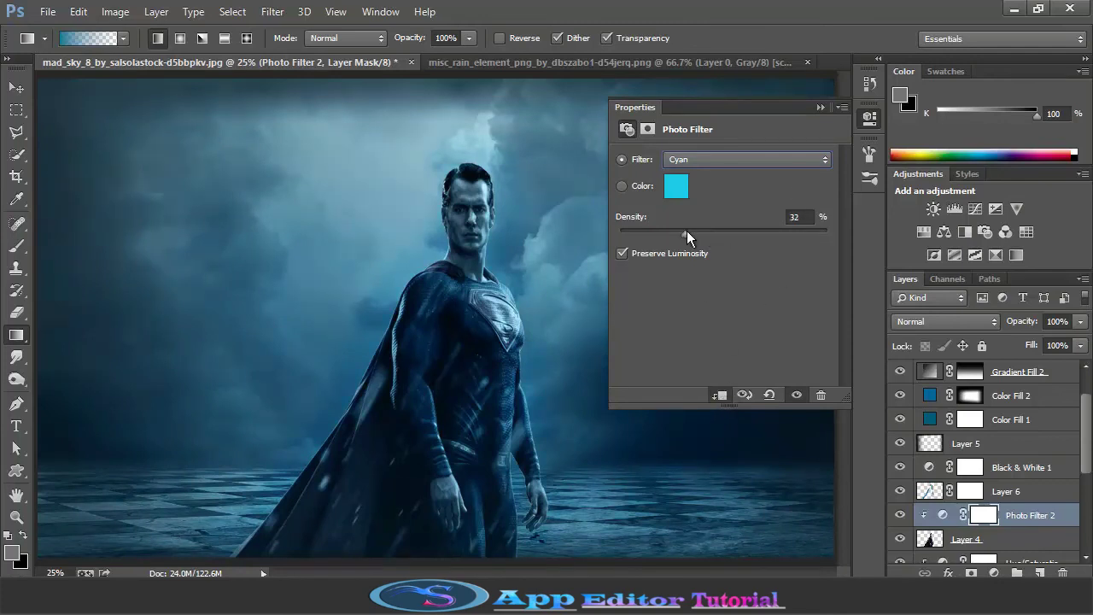
Try the Yellow and Deep Red photo filter presets, then return to Cyan.
{"action": "left_click", "coordinate": [735, 160]}
{"action": "left_click", "coordinate": [731, 183]}
{"action": "scroll", "coordinate": [709, 159], "scroll_direction": "down", "scroll_amount": 5}
{"action": "scroll", "coordinate": [711, 157], "scroll_direction": "down", "scroll_amount": 1}
{"action": "scroll", "coordinate": [717, 154], "scroll_direction": "down", "scroll_amount": 1}
{"action": "scroll", "coordinate": [716, 162], "scroll_direction": "down", "scroll_amount": 1}
{"action": "scroll", "coordinate": [715, 165], "scroll_direction": "up", "scroll_amount": 2}
{"action": "scroll", "coordinate": [717, 158], "scroll_direction": "up", "scroll_amount": 2}
{"action": "scroll", "coordinate": [720, 159], "scroll_direction": "up", "scroll_amount": 1}
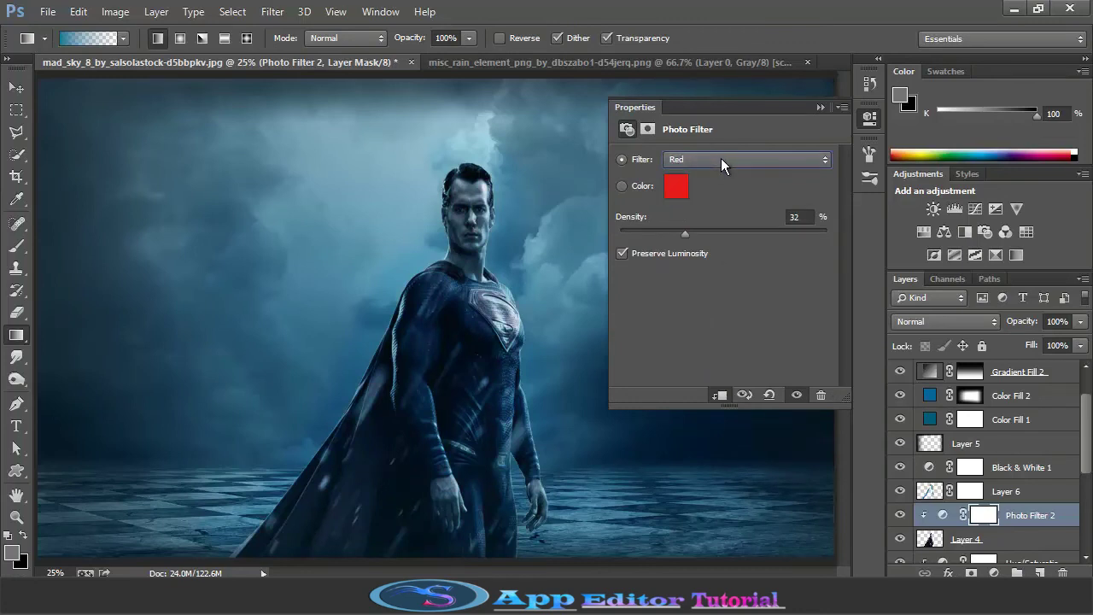
{"action": "scroll", "coordinate": [721, 158], "scroll_direction": "down", "scroll_amount": 2}
{"action": "scroll", "coordinate": [721, 159], "scroll_direction": "down", "scroll_amount": 1}
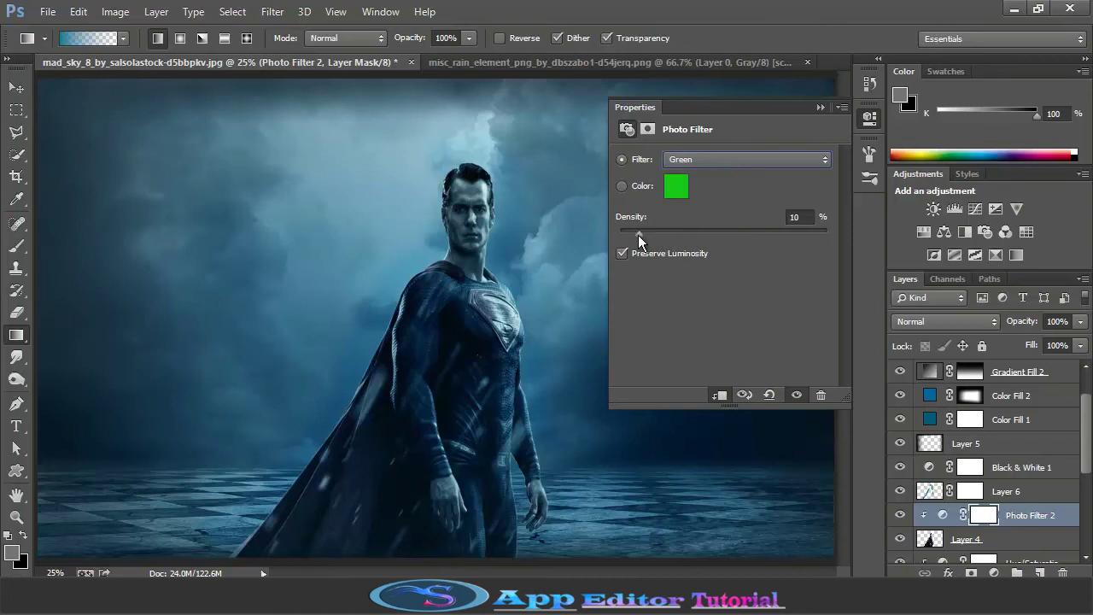
{"action": "scroll", "coordinate": [711, 159], "scroll_direction": "down", "scroll_amount": 2}
{"action": "scroll", "coordinate": [712, 161], "scroll_direction": "down", "scroll_amount": 2}
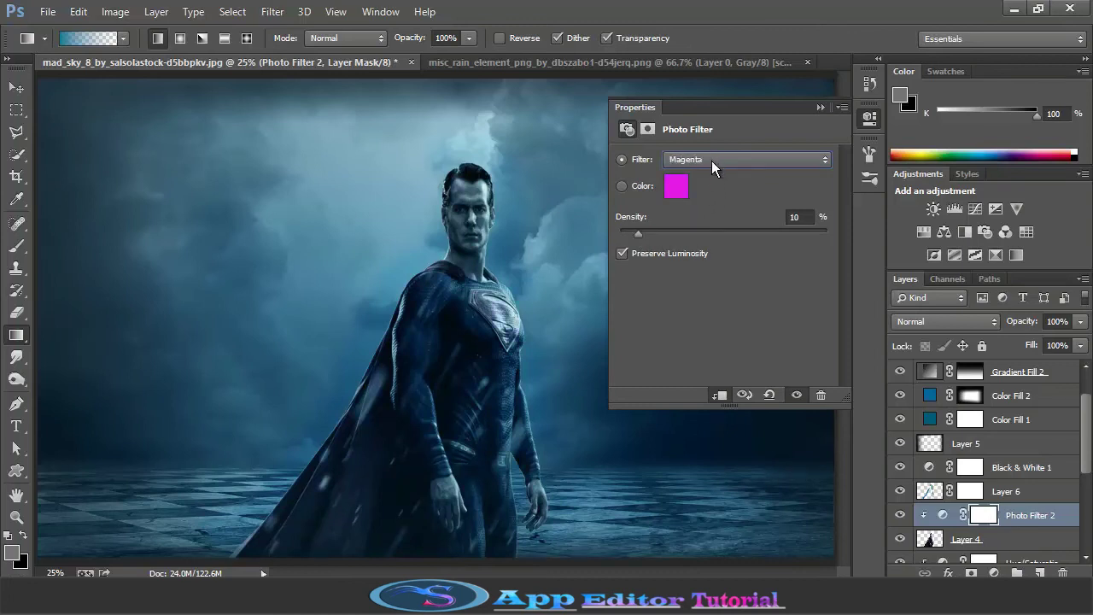
{"action": "scroll", "coordinate": [711, 161], "scroll_direction": "down", "scroll_amount": 1}
{"action": "scroll", "coordinate": [711, 160], "scroll_direction": "down", "scroll_amount": 1}
{"action": "left_click", "coordinate": [716, 231]}
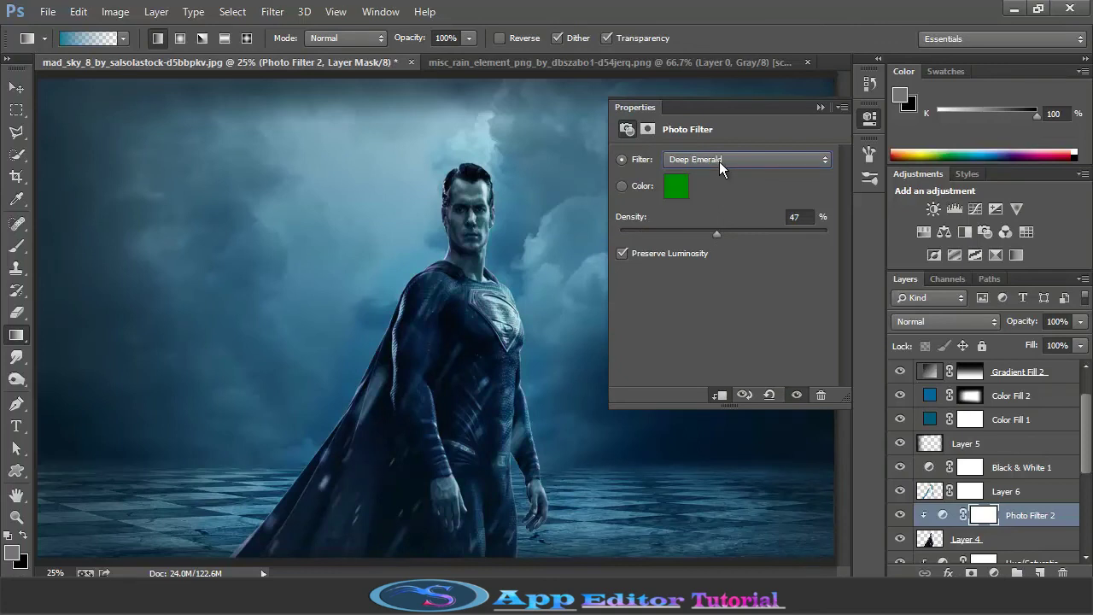
{"action": "scroll", "coordinate": [720, 162], "scroll_direction": "down", "scroll_amount": 2}
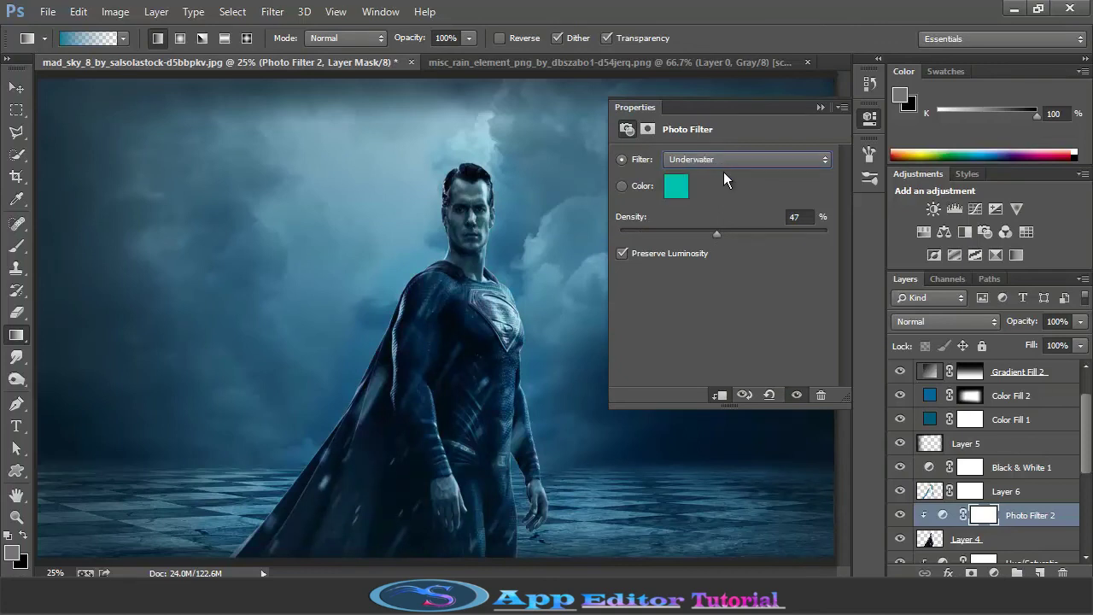
{"action": "left_click", "coordinate": [726, 160]}
{"action": "left_click", "coordinate": [698, 313]}
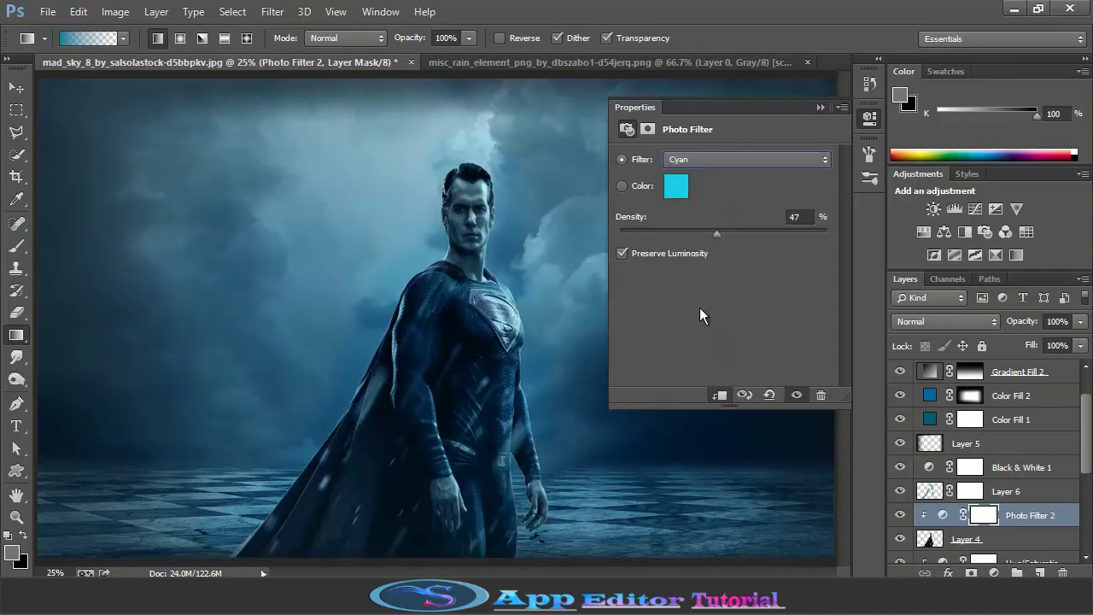
{"action": "left_click", "coordinate": [818, 108]}
Lower Photo Filter 2's fill to 10%, trying other blend modes before keeping Normal.
{"action": "left_click", "coordinate": [1080, 345]}
{"action": "left_click_drag", "start_coordinate": [1081, 365], "coordinate": [1017, 368]}
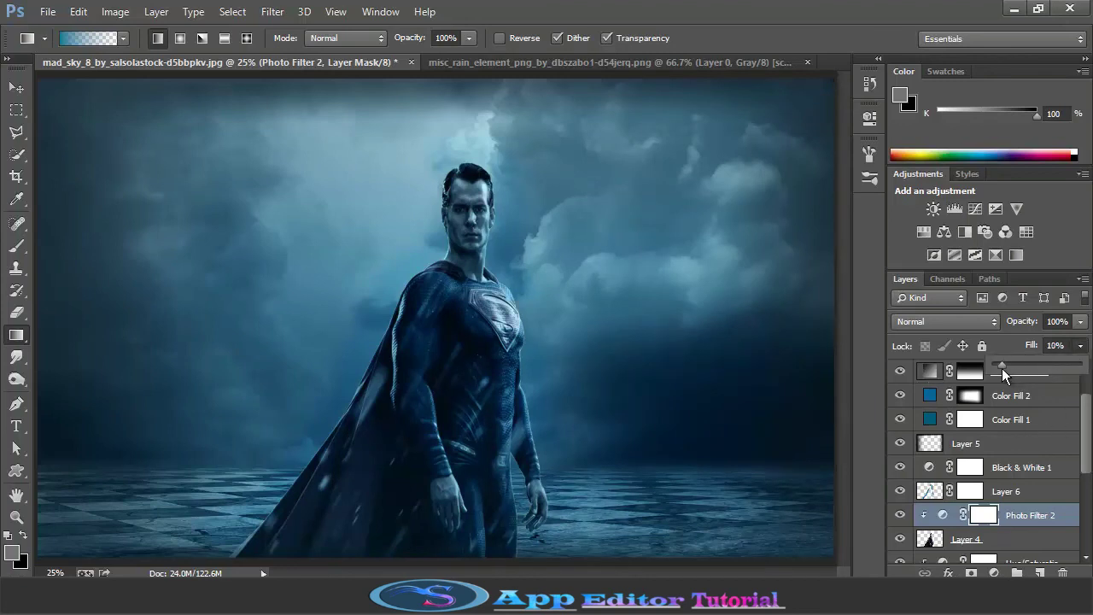
{"action": "left_click", "coordinate": [966, 318]}
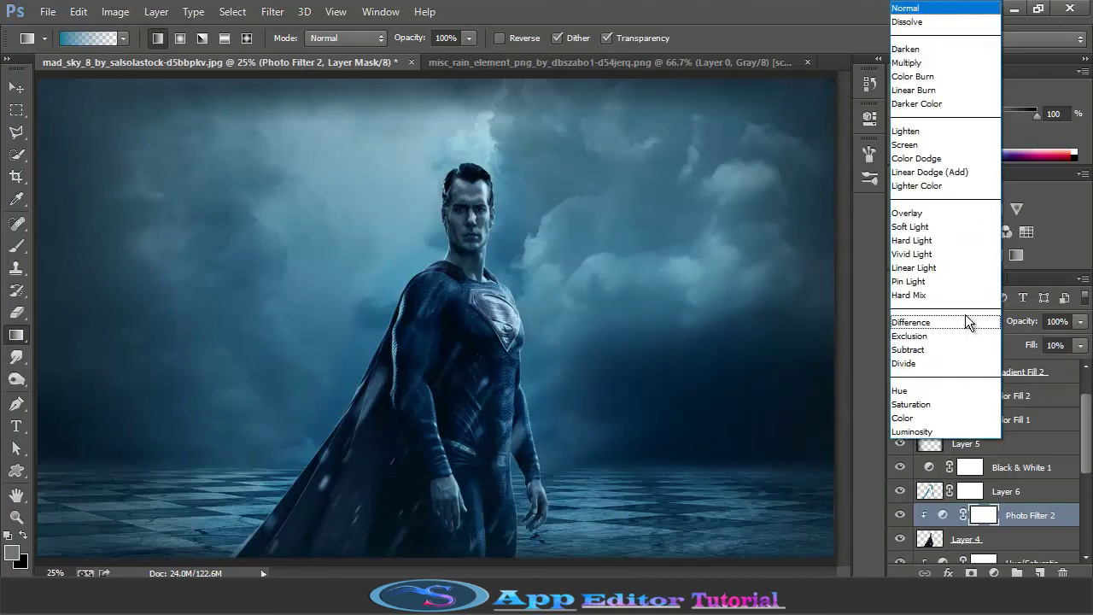
{"action": "left_click", "coordinate": [964, 232]}
{"action": "scroll", "coordinate": [949, 317], "scroll_direction": "down", "scroll_amount": 1}
{"action": "scroll", "coordinate": [949, 316], "scroll_direction": "down", "scroll_amount": 2}
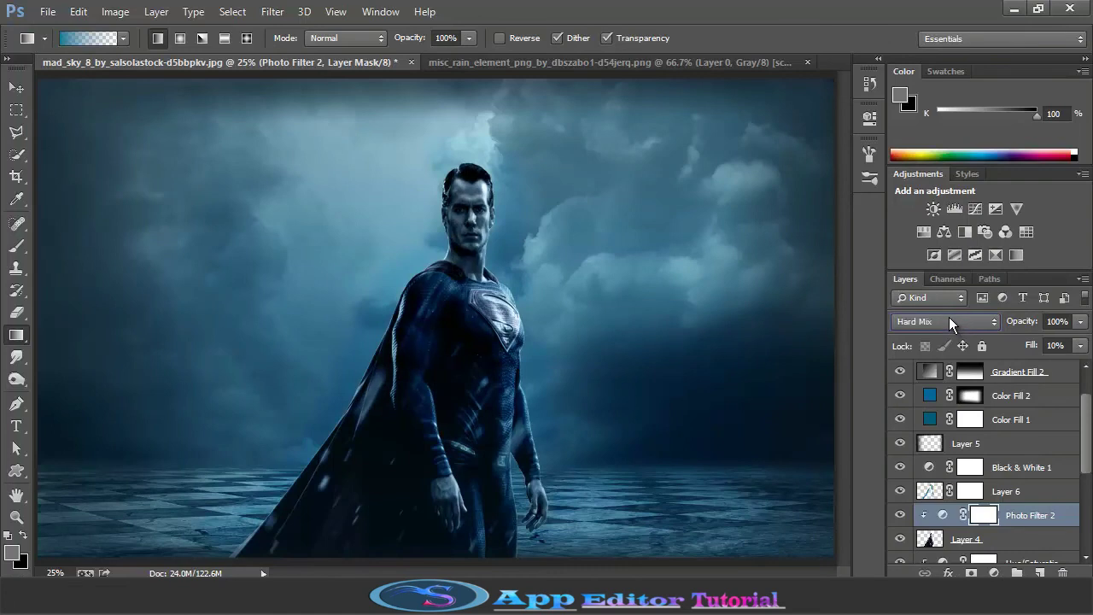
{"action": "scroll", "coordinate": [948, 318], "scroll_direction": "down", "scroll_amount": 2}
{"action": "scroll", "coordinate": [949, 318], "scroll_direction": "down", "scroll_amount": 1}
{"action": "left_click", "coordinate": [949, 318]}
{"action": "left_click", "coordinate": [907, 8]}
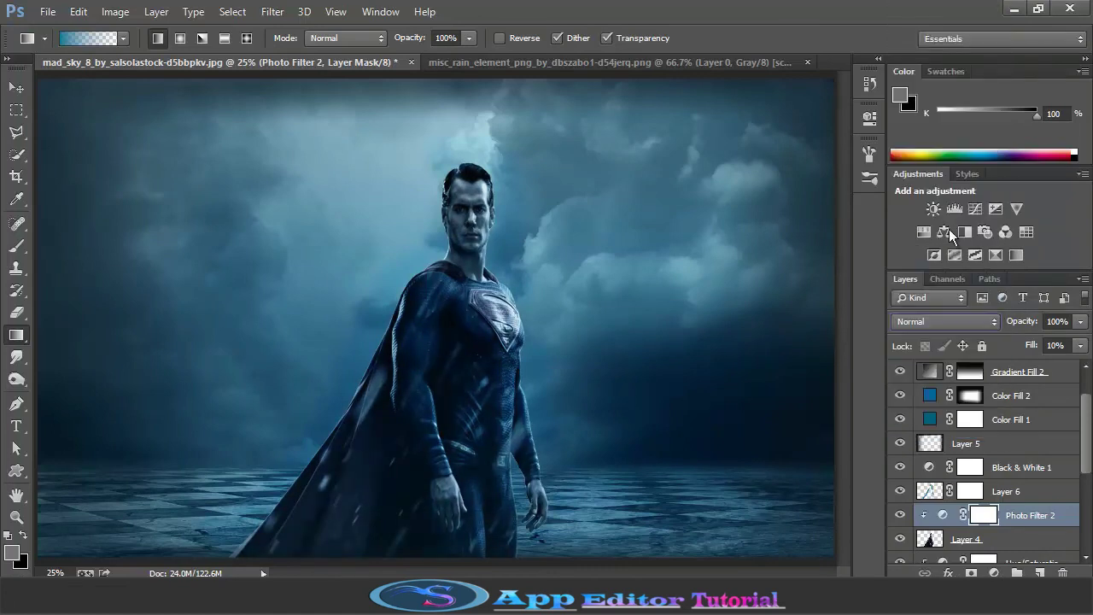
{"action": "left_click", "coordinate": [988, 397]}
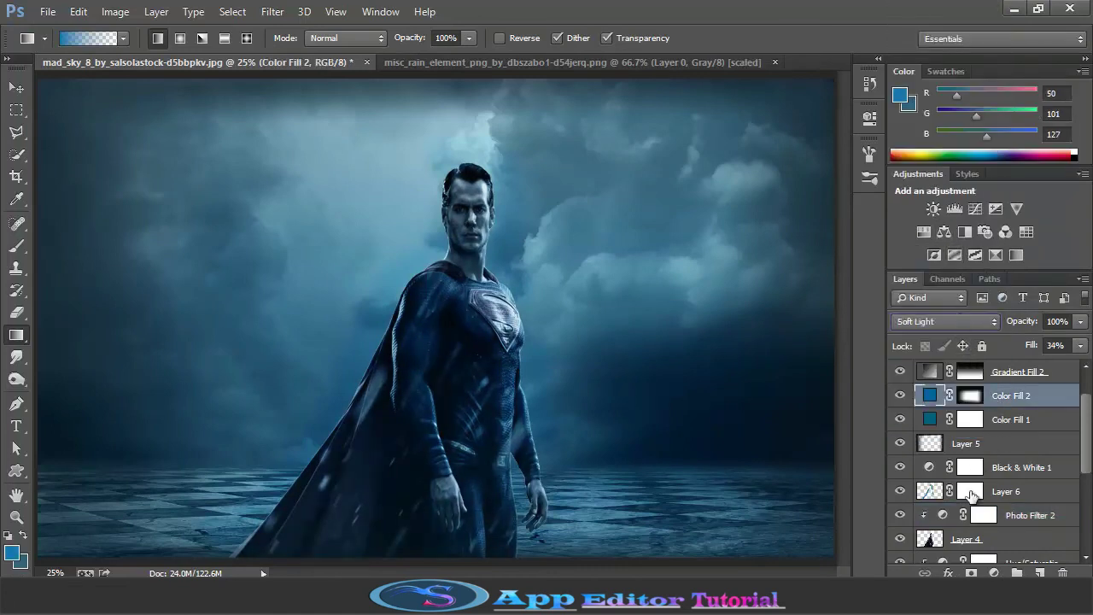
Add a Color Balance adjustment on Layer 4, shifting midtones slightly green and toward red.
{"action": "left_click", "coordinate": [969, 540]}
{"action": "left_click", "coordinate": [994, 574]}
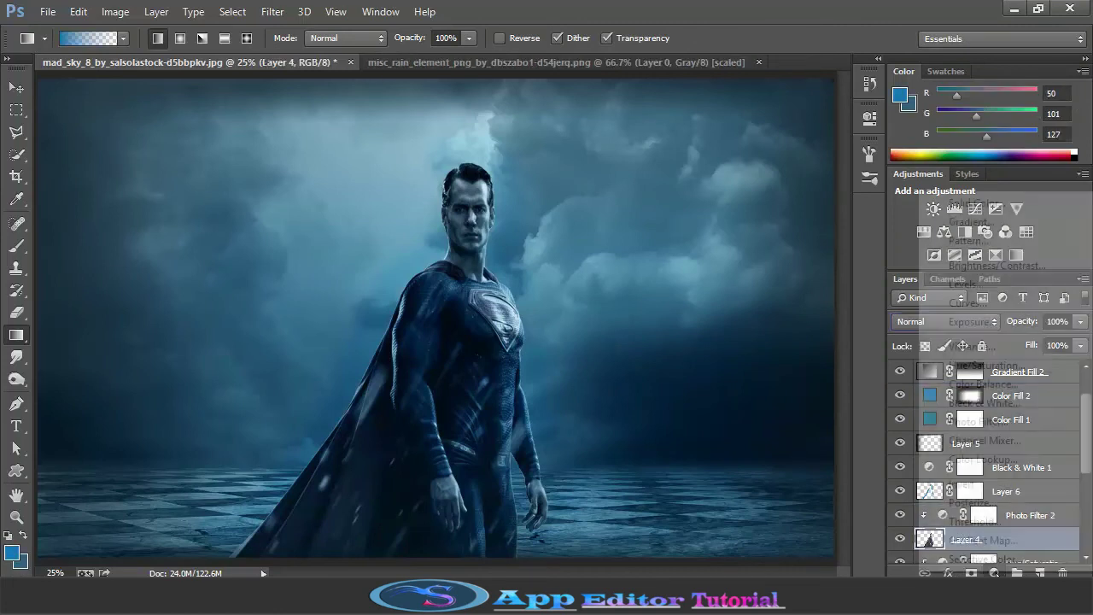
{"action": "left_click", "coordinate": [974, 384]}
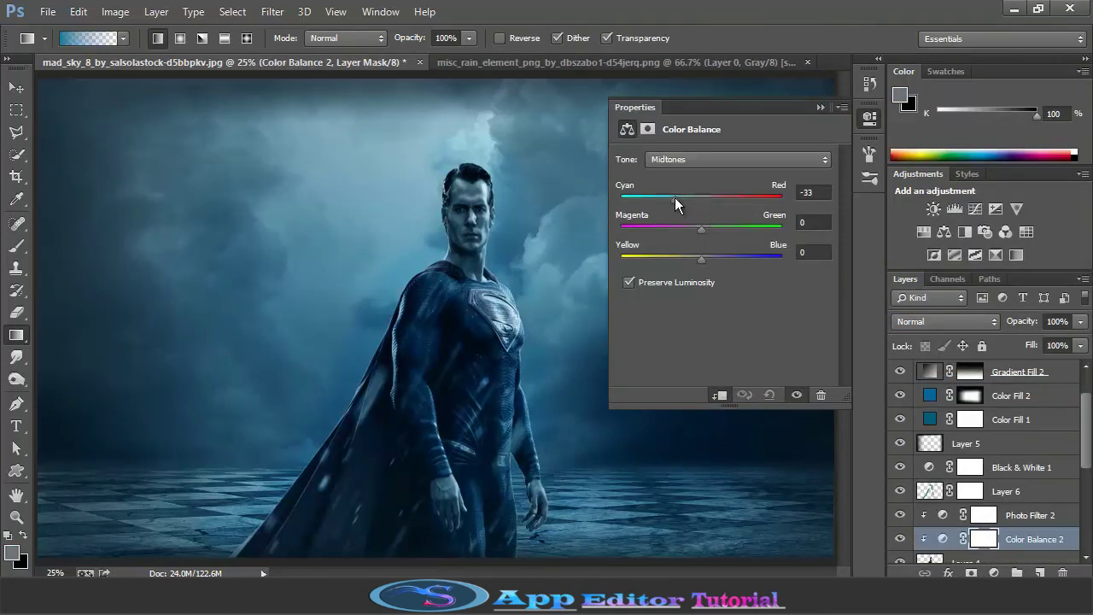
{"action": "left_click_drag", "start_coordinate": [708, 229], "coordinate": [705, 239]}
{"action": "mouse_move", "coordinate": [705, 201]}
{"action": "left_mouse_down"}
{"action": "mouse_move", "coordinate": [690, 210]}
{"action": "mouse_move", "coordinate": [657, 201]}
{"action": "left_mouse_up"}
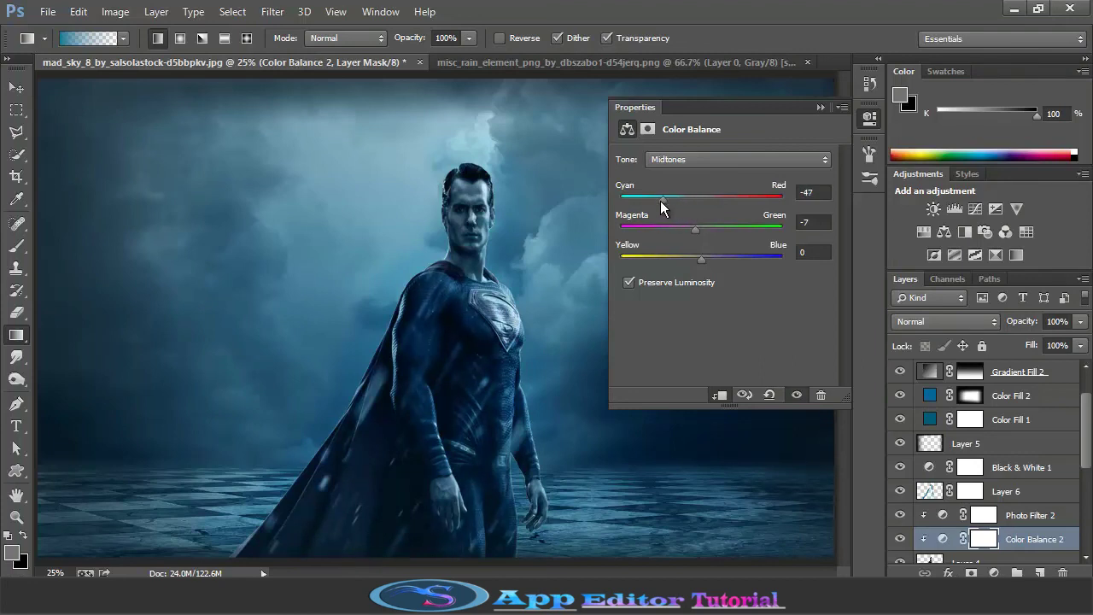
{"action": "left_click", "coordinate": [819, 106]}
Lower Color Balance 2's fill to 52% and bring up the rain image document.
{"action": "left_click", "coordinate": [1081, 345]}
{"action": "left_click_drag", "start_coordinate": [1078, 365], "coordinate": [1011, 365]}
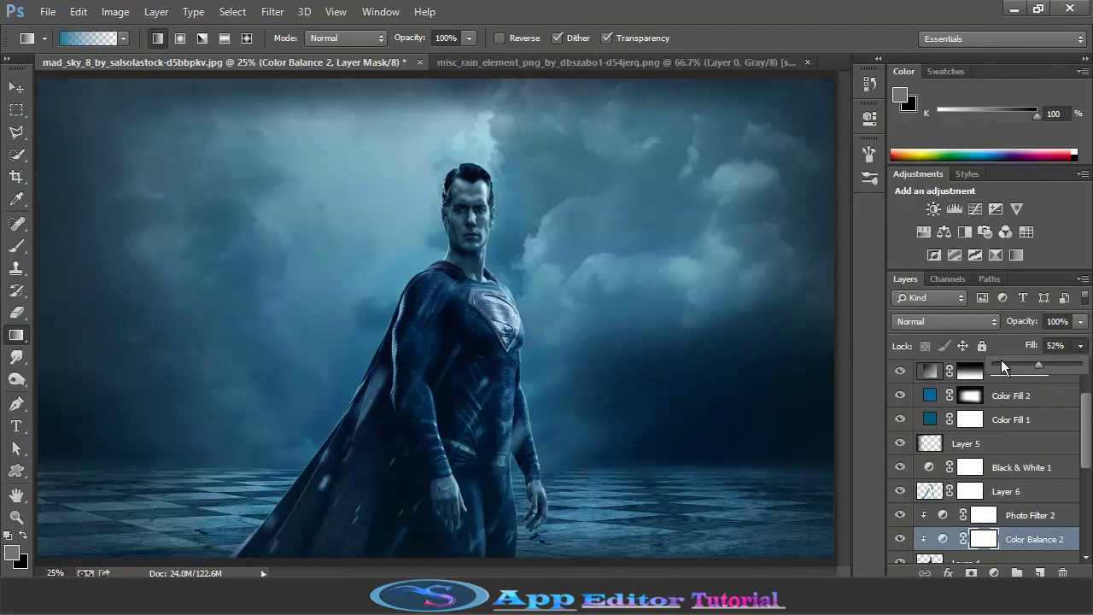
{"action": "left_click", "coordinate": [723, 65]}
Drag the rain layer into the Superman scene as Layer 7, scale it canvas-wide, and place it above Color Fill 1.
{"action": "key", "text": "v"}
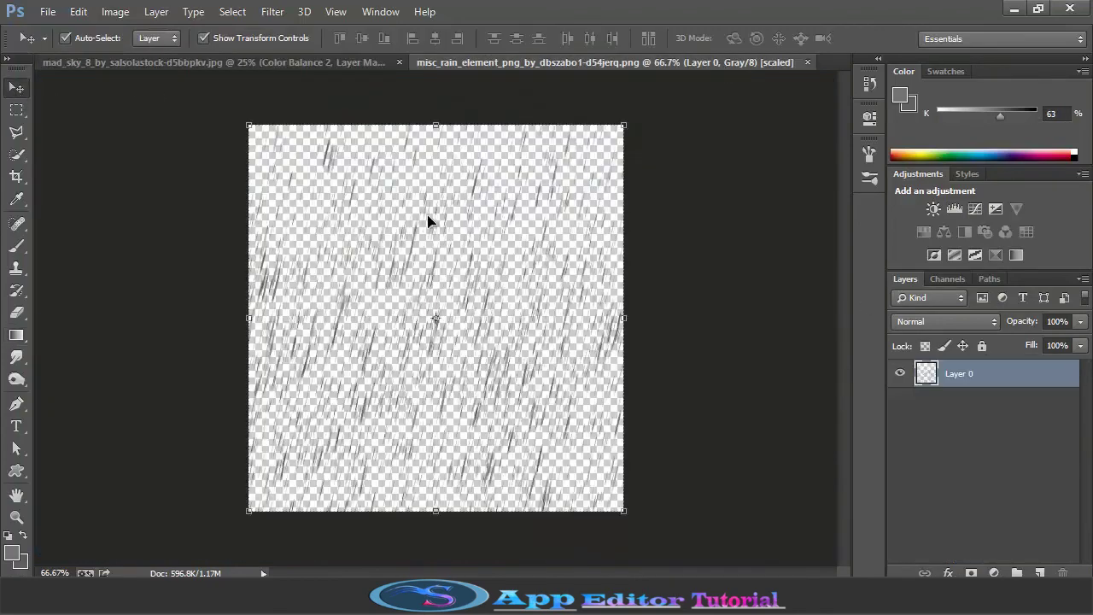
{"action": "mouse_move", "coordinate": [427, 219]}
{"action": "left_mouse_down"}
{"action": "mouse_move", "coordinate": [272, 64]}
{"action": "mouse_move", "coordinate": [418, 278]}
{"action": "left_mouse_up"}
{"action": "key", "text": "ctrl+t"}
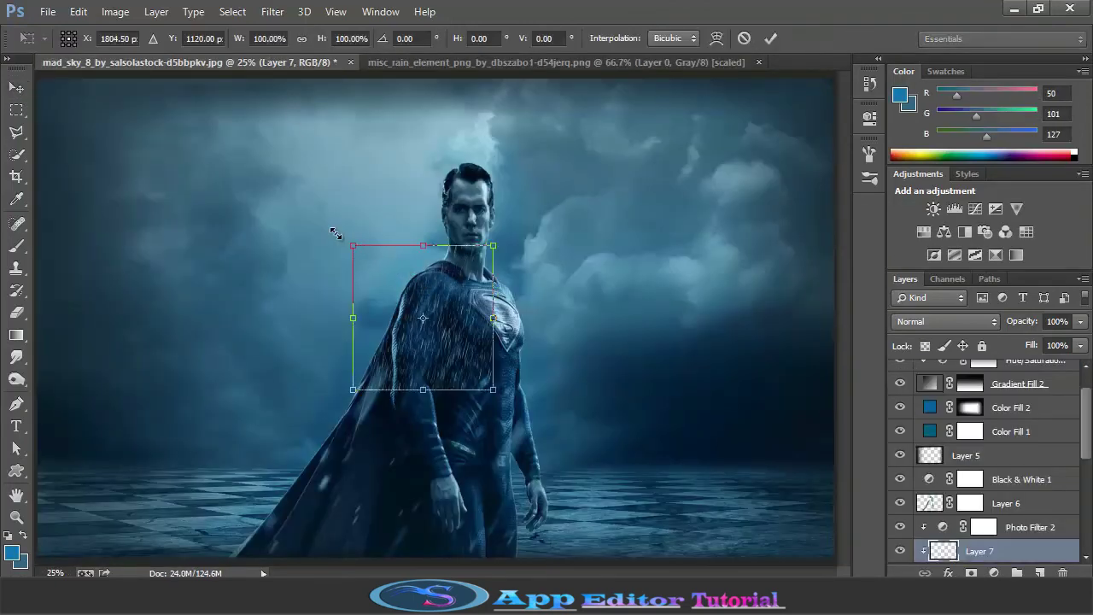
{"action": "left_click_drag", "start_coordinate": [353, 245], "coordinate": [15, 60]}
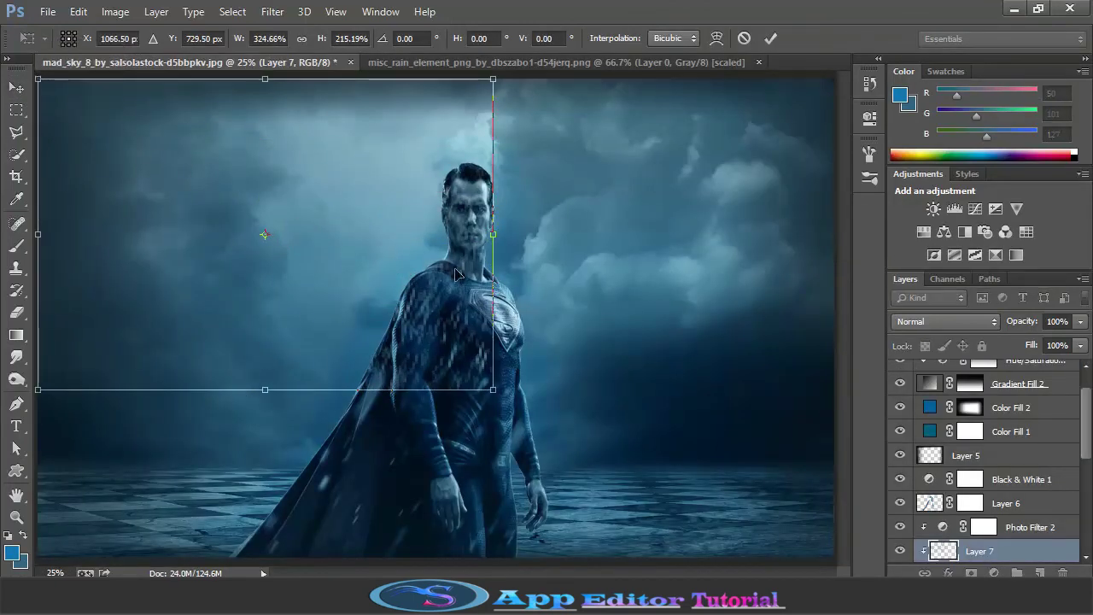
{"action": "left_click_drag", "start_coordinate": [495, 243], "coordinate": [844, 256]}
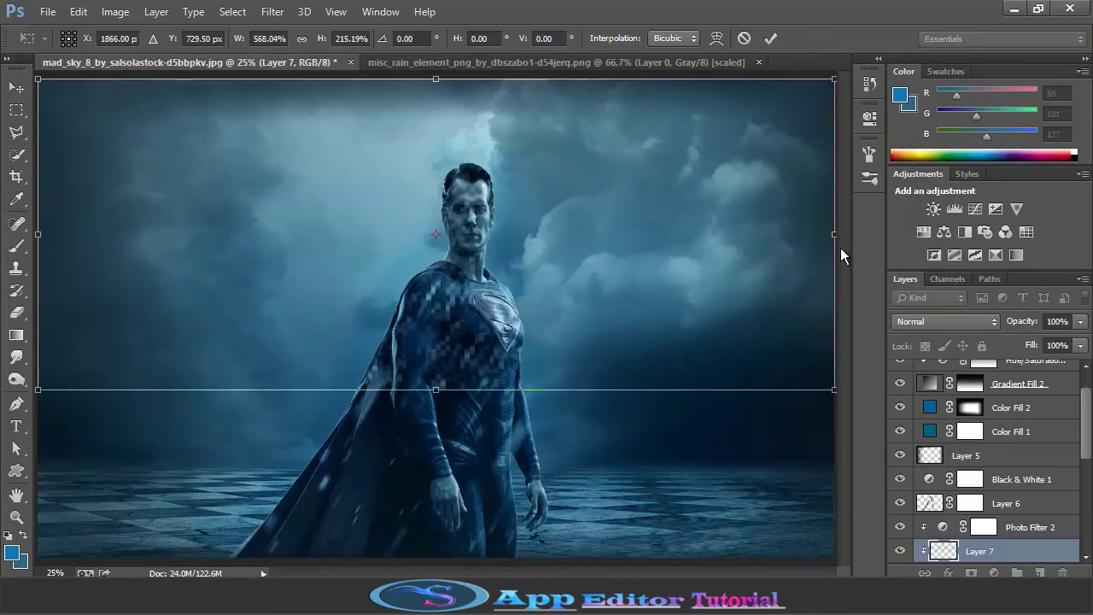
{"action": "left_click_drag", "start_coordinate": [450, 391], "coordinate": [450, 581]}
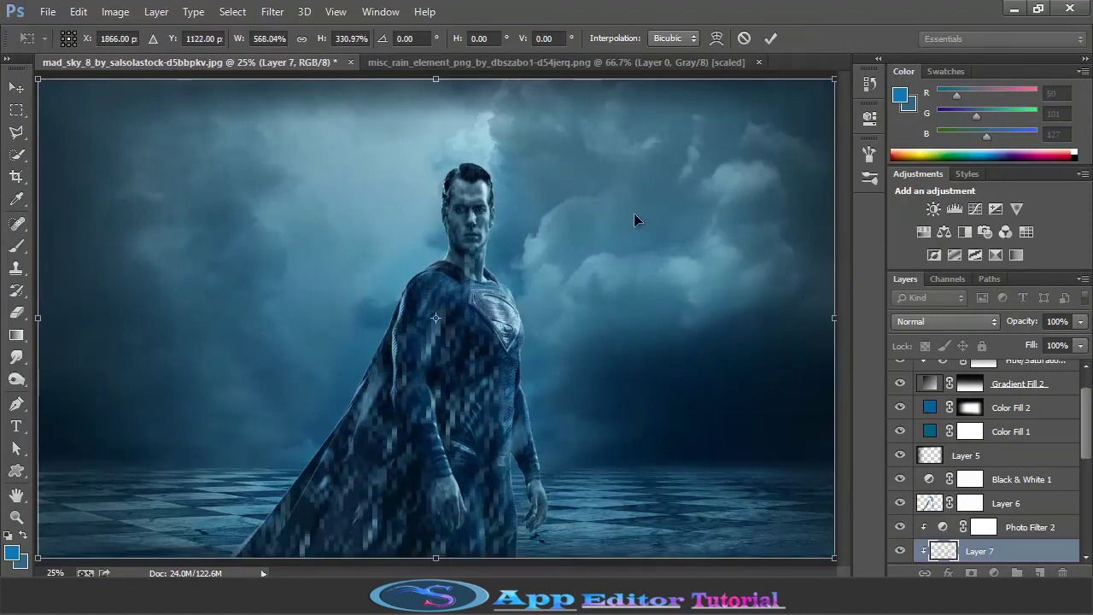
{"action": "left_click", "coordinate": [771, 39]}
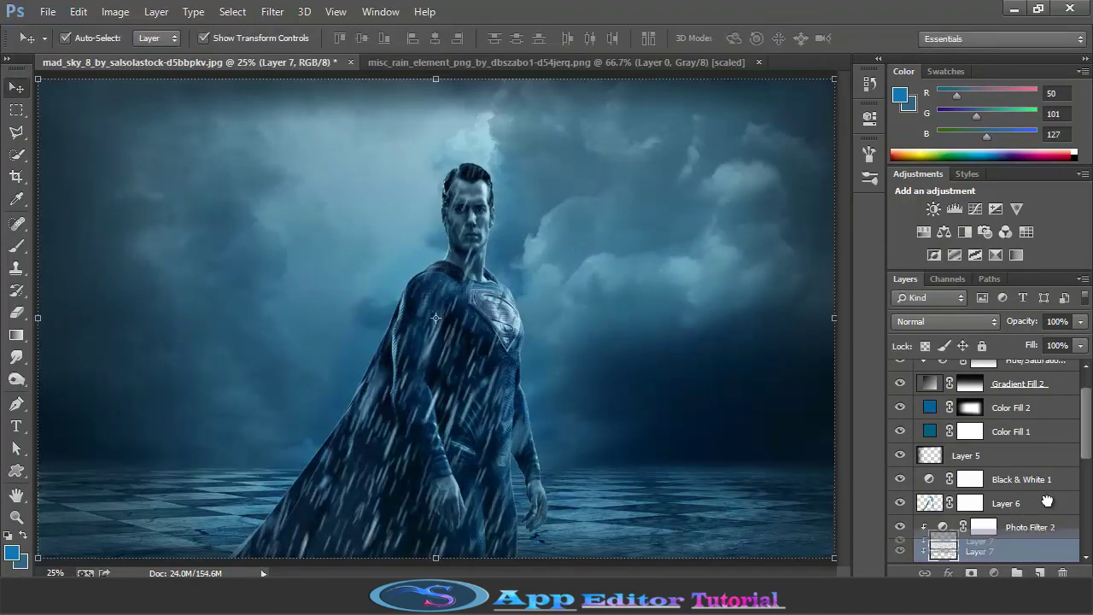
{"action": "left_click_drag", "start_coordinate": [1048, 551], "coordinate": [1047, 418]}
Thin the rain Layer 7's fill and move it below Color Fill 2.
{"action": "left_click", "coordinate": [1081, 345]}
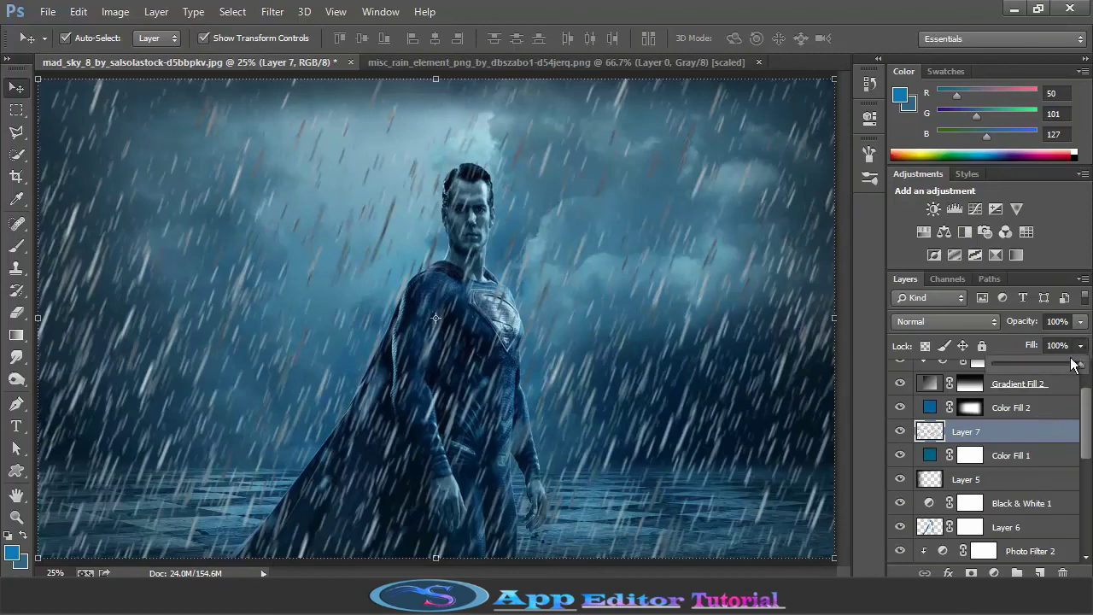
{"action": "left_click_drag", "start_coordinate": [1079, 363], "coordinate": [1029, 369]}
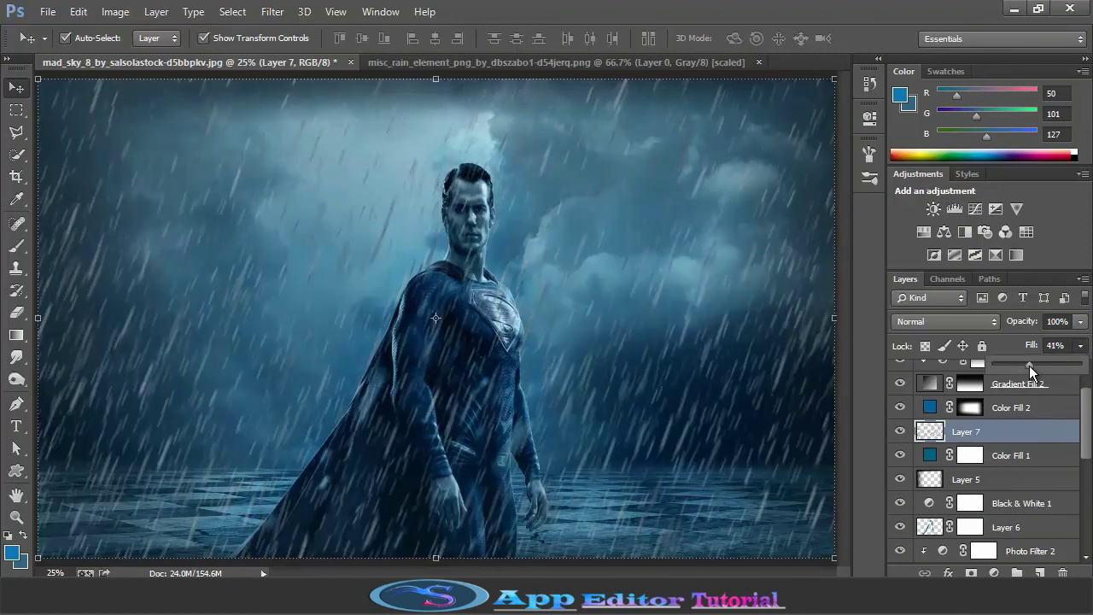
{"action": "left_click", "coordinate": [1017, 425]}
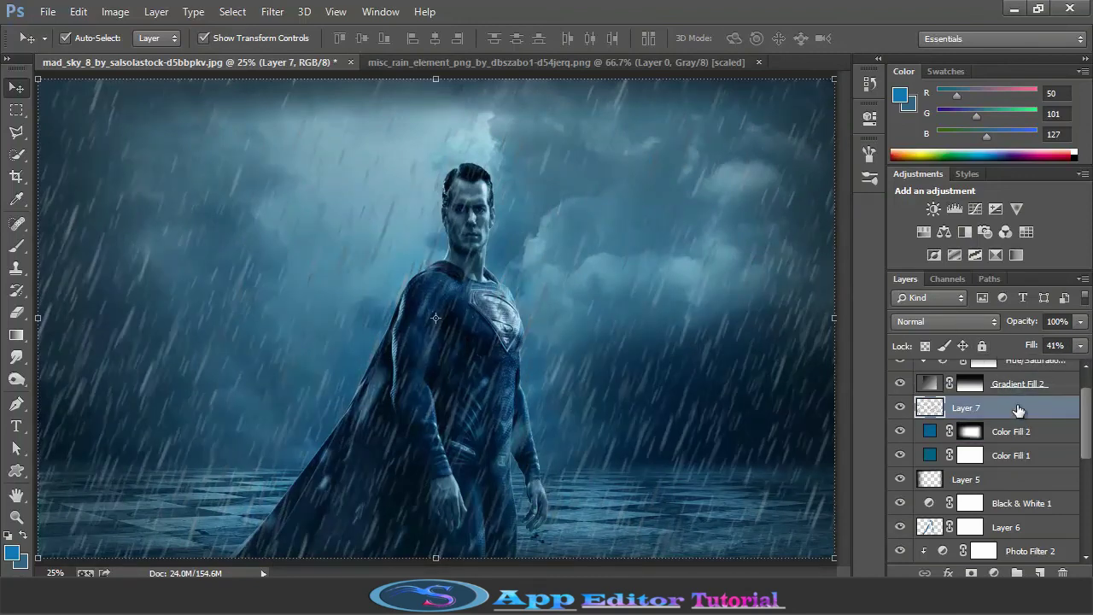
{"action": "scroll", "coordinate": [1021, 431], "scroll_direction": "up", "scroll_amount": 2}
{"action": "left_click_drag", "start_coordinate": [1022, 438], "coordinate": [1022, 477]}
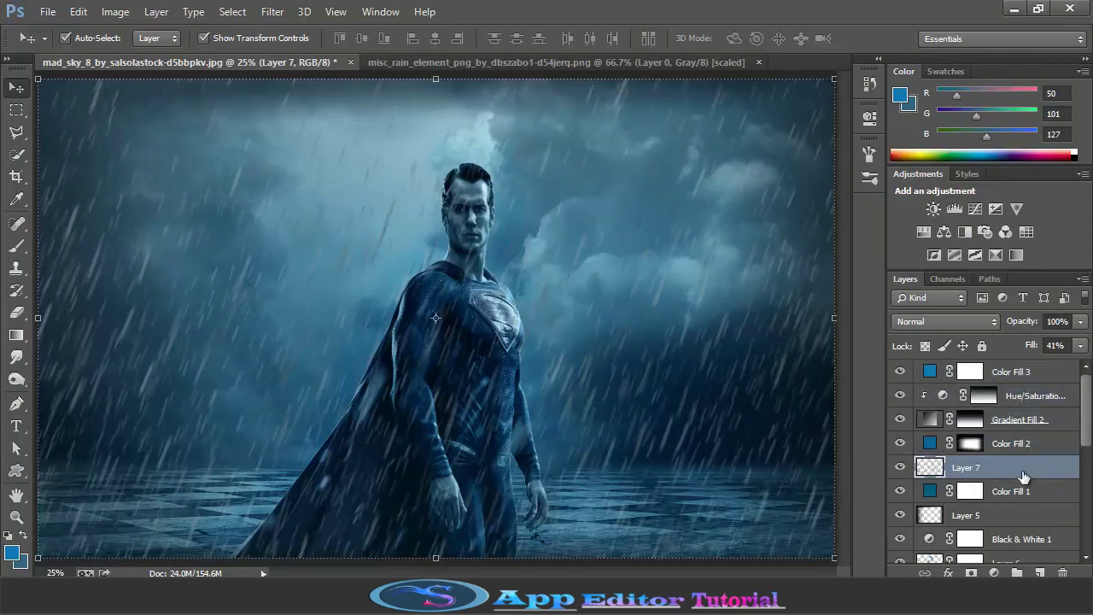
Fade the rain to 19% fill and move it down below Color Fill 1.
{"action": "left_click", "coordinate": [1081, 346]}
{"action": "left_click_drag", "start_coordinate": [1037, 364], "coordinate": [1016, 365]}
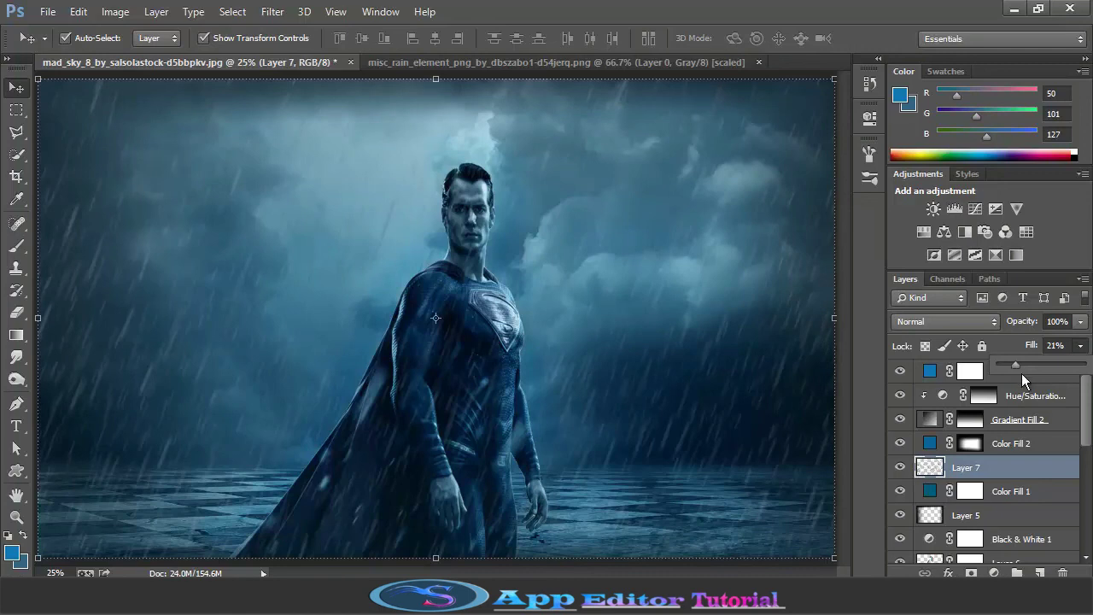
{"action": "left_click_drag", "start_coordinate": [1025, 467], "coordinate": [1018, 522]}
{"action": "scroll", "coordinate": [1016, 504], "scroll_direction": "down", "scroll_amount": 2}
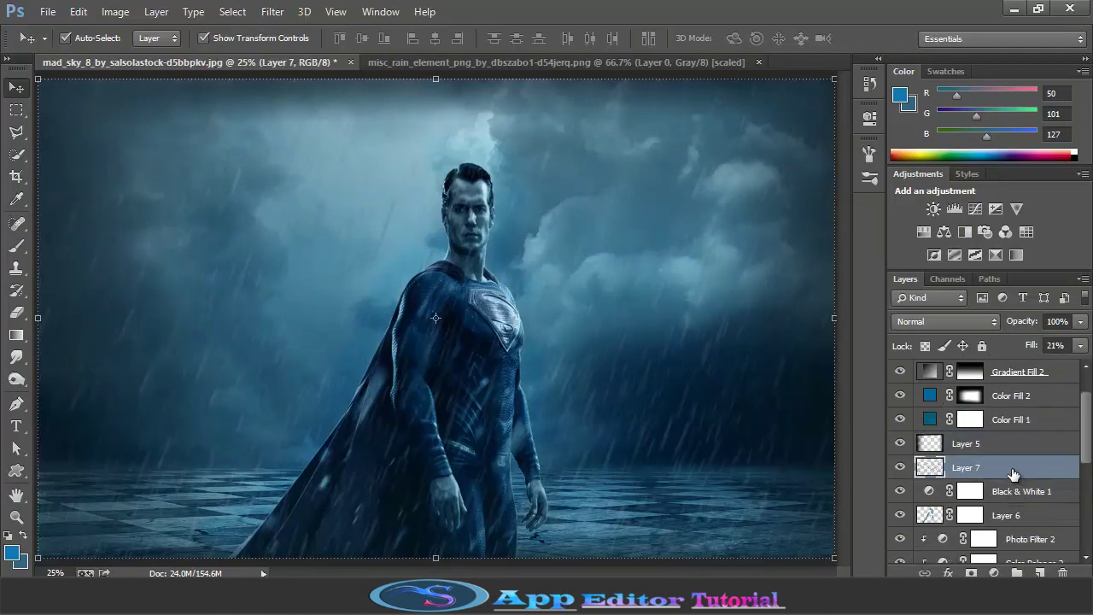
{"action": "left_click", "coordinate": [1081, 345]}
{"action": "left_click_drag", "start_coordinate": [1018, 366], "coordinate": [1015, 369]}
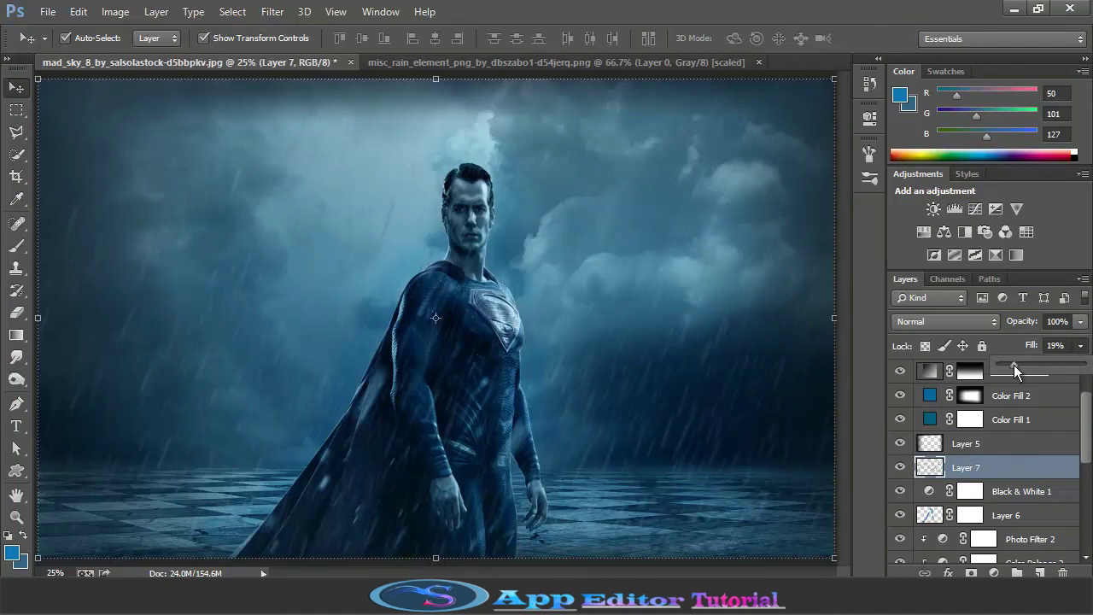
Set Color Fill 2's fill to 28%, then select the Hue/Saturation and Color Fill 3 layers.
{"action": "left_click", "coordinate": [1011, 395]}
{"action": "left_click", "coordinate": [1080, 345]}
{"action": "left_click_drag", "start_coordinate": [1029, 365], "coordinate": [1025, 372]}
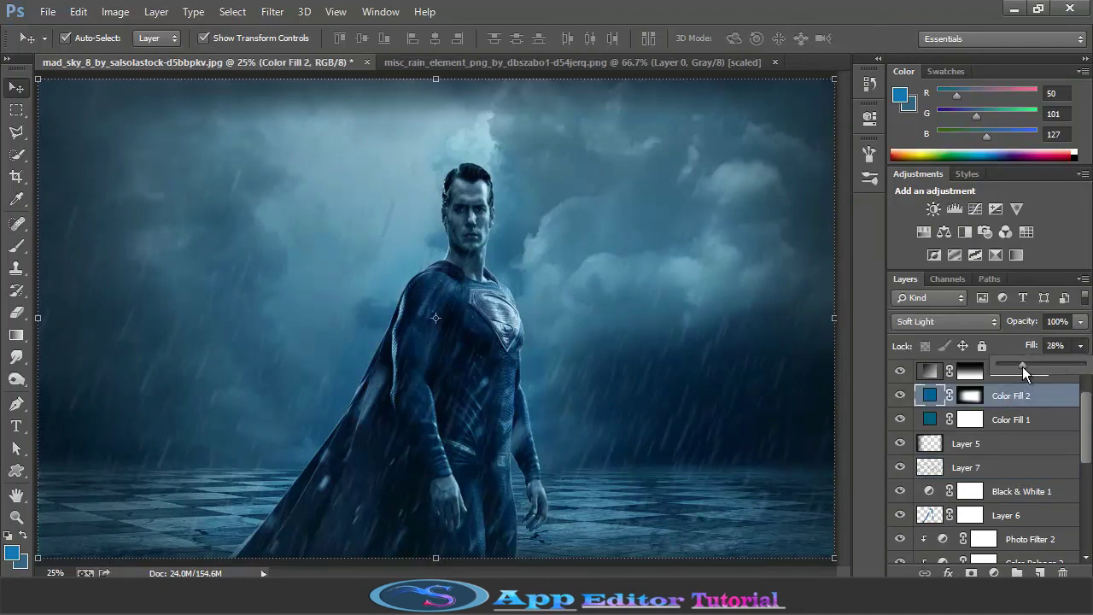
{"action": "scroll", "coordinate": [1055, 402], "scroll_direction": "up", "scroll_amount": 1}
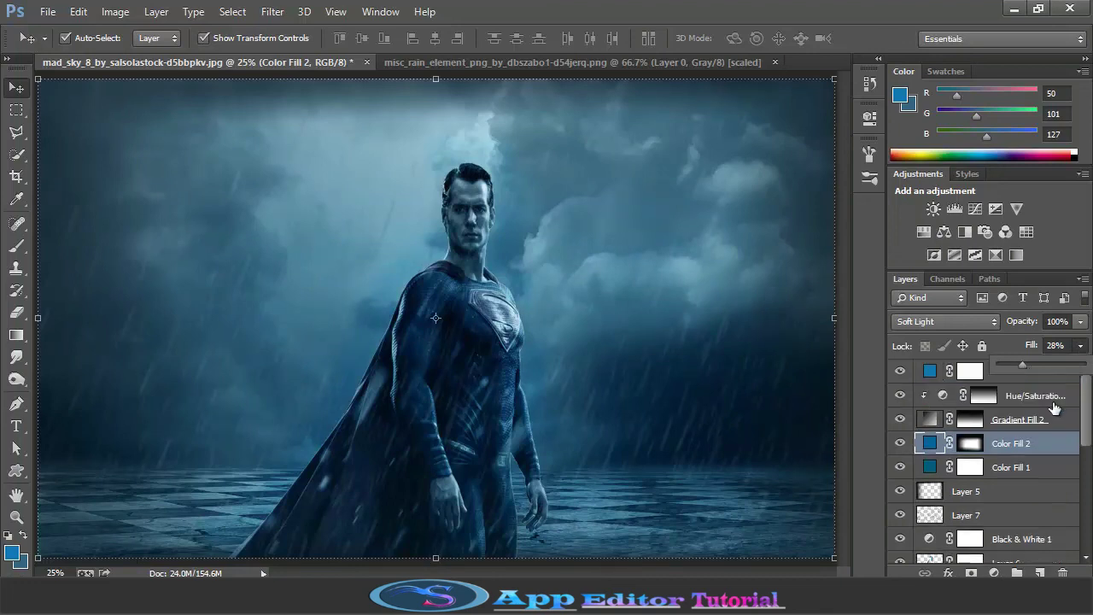
{"action": "left_click", "coordinate": [1052, 402]}
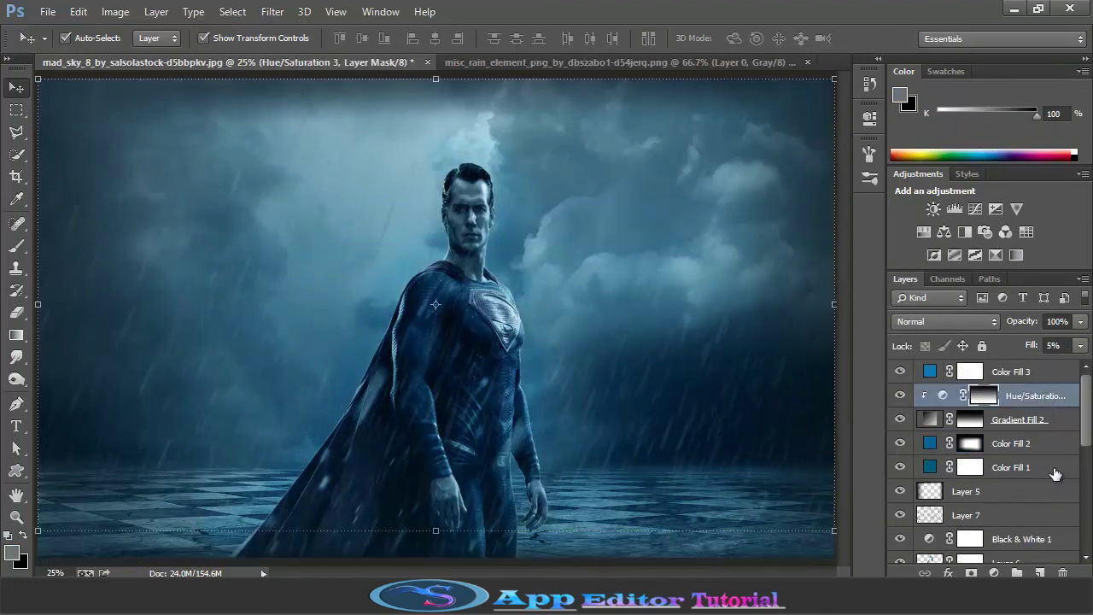
{"action": "left_click", "coordinate": [1037, 381]}
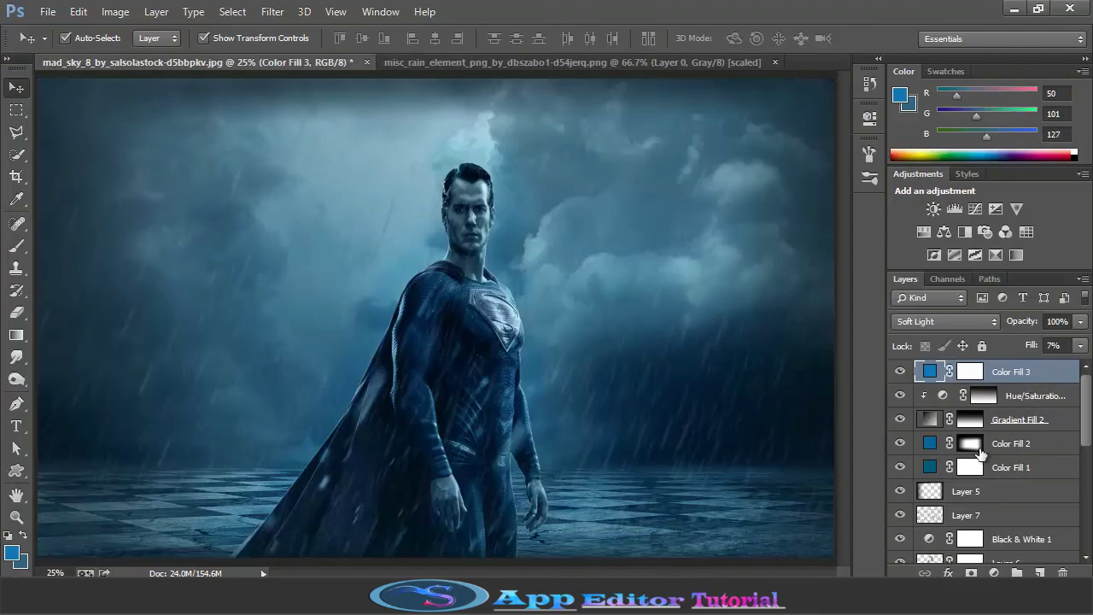